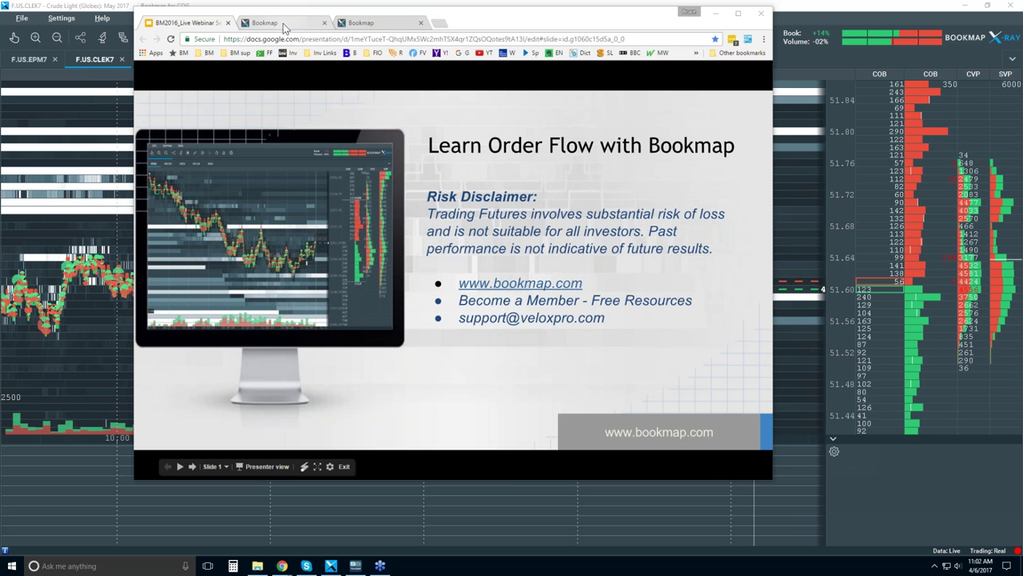
# Review the Basic and Advanced plans on the Bookmap pricing page, highlighting the Advanced plan's name and its extra features.
pyautogui.click(283, 24)
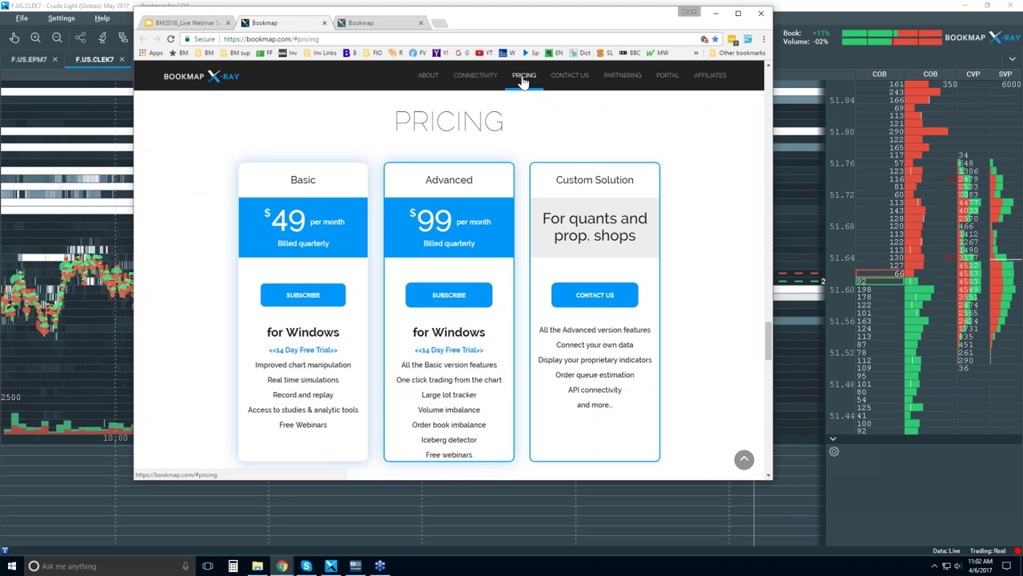
pyautogui.doubleClick(302, 180)
pyautogui.doubleClick(448, 180)
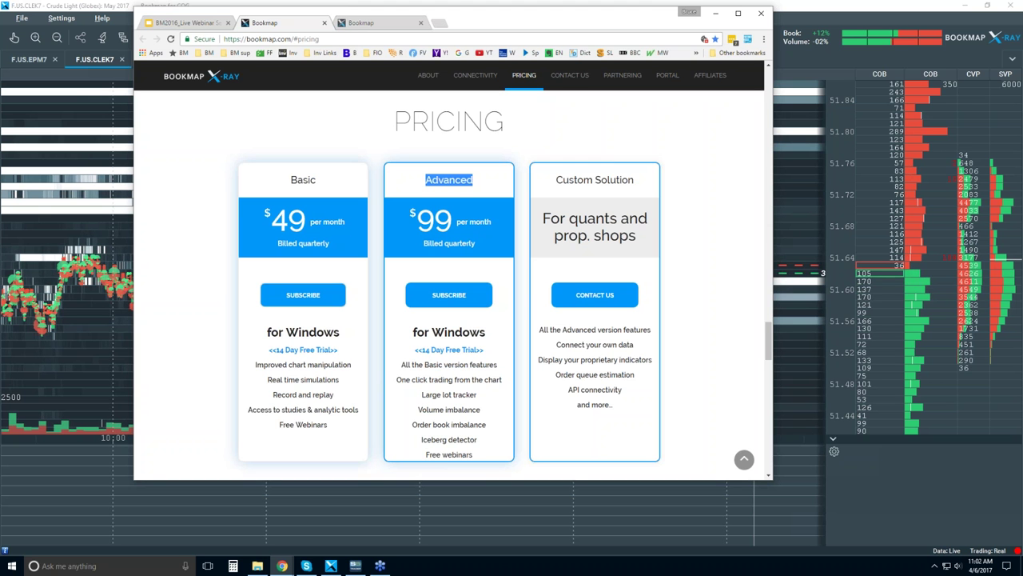
pyautogui.doubleClick(403, 379)
pyautogui.moveTo(403, 380); pyautogui.dragTo(460, 442)
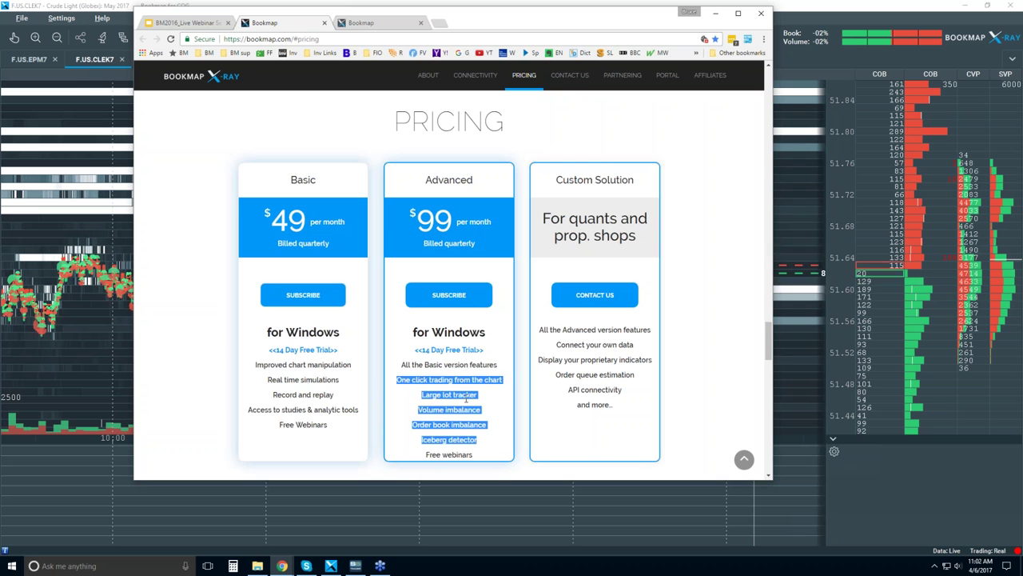
pyautogui.click(381, 374)
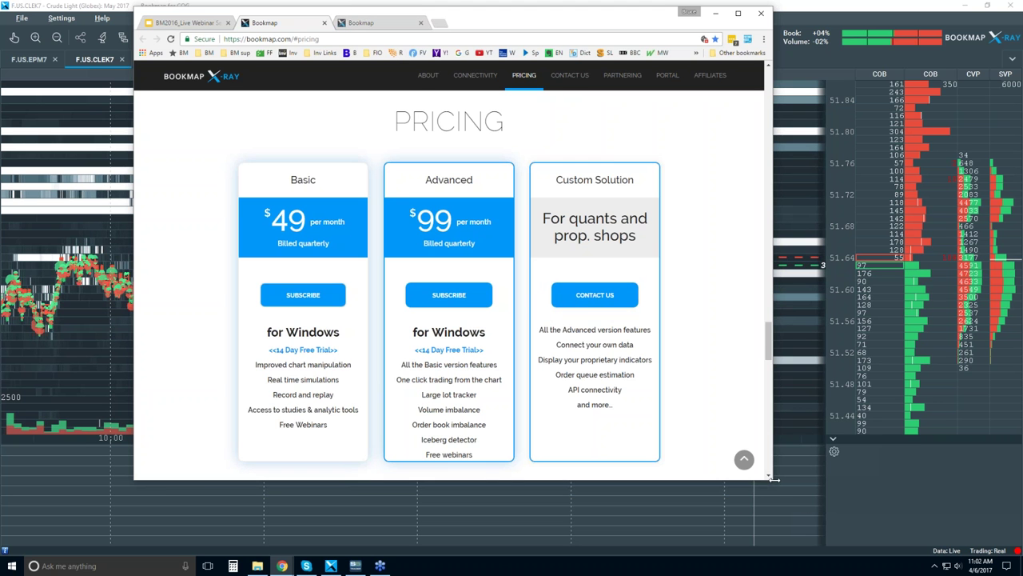
# Enlarge the browser window to reveal the complete feature comparison link below the pricing plans and highlight it briefly.
pyautogui.moveTo(772, 481); pyautogui.dragTo(829, 538)
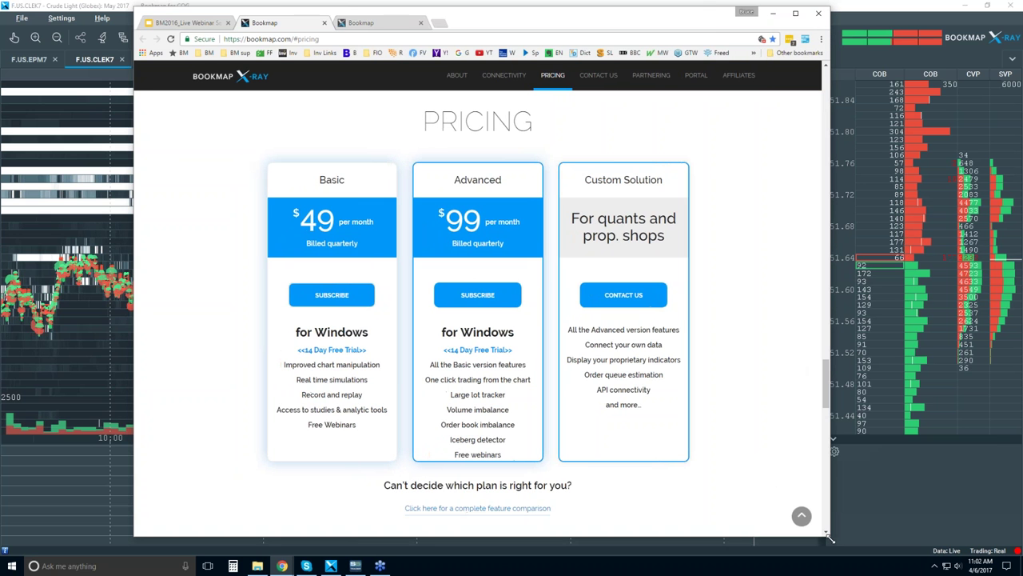
pyautogui.moveTo(402, 508); pyautogui.dragTo(552, 508)
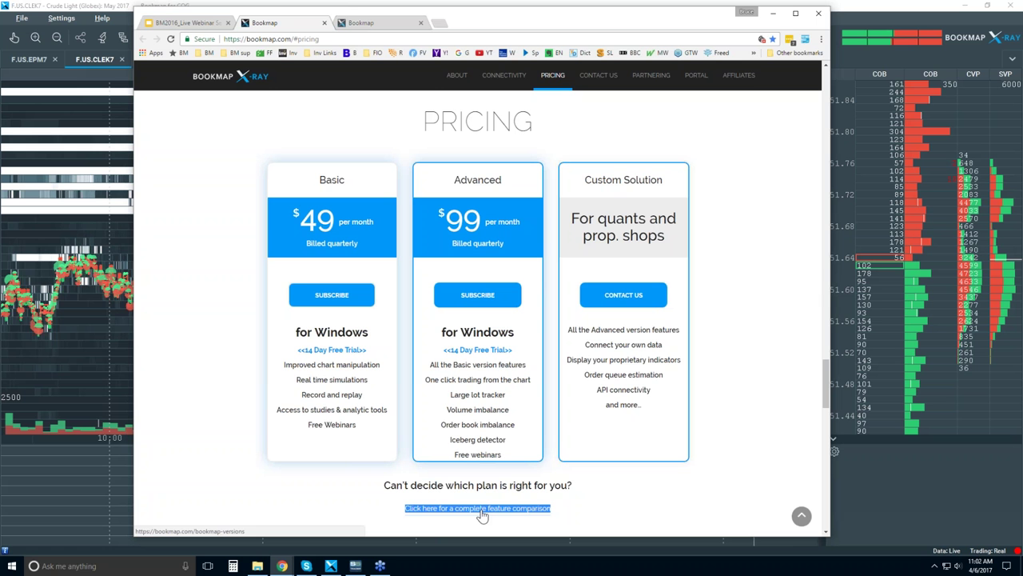
pyautogui.click(613, 502)
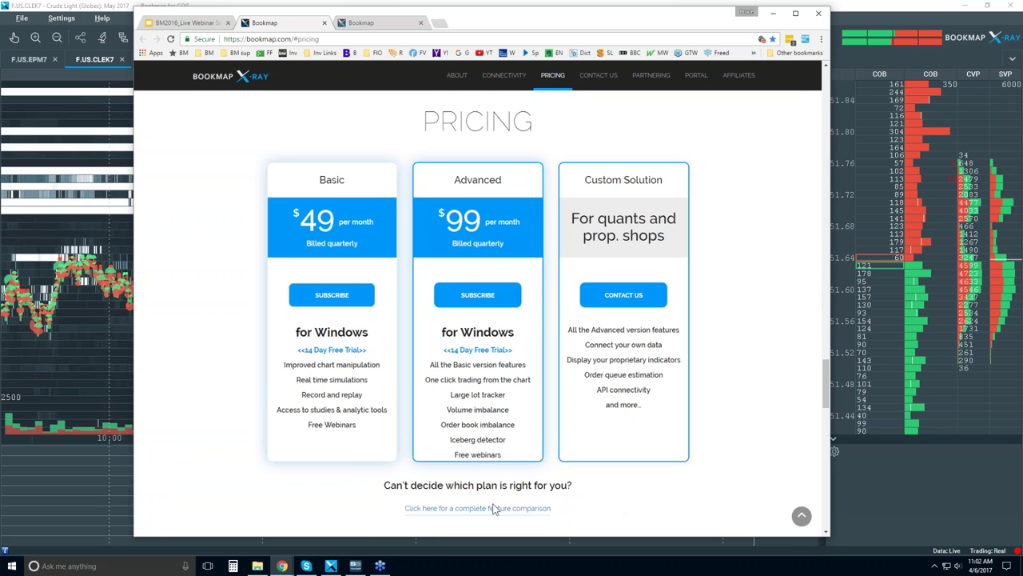
# Register for the 4/3 - 4/7 Bookmap Live Order Flow Analysis webinar from the member portal and close the registration page.
pyautogui.click(368, 24)
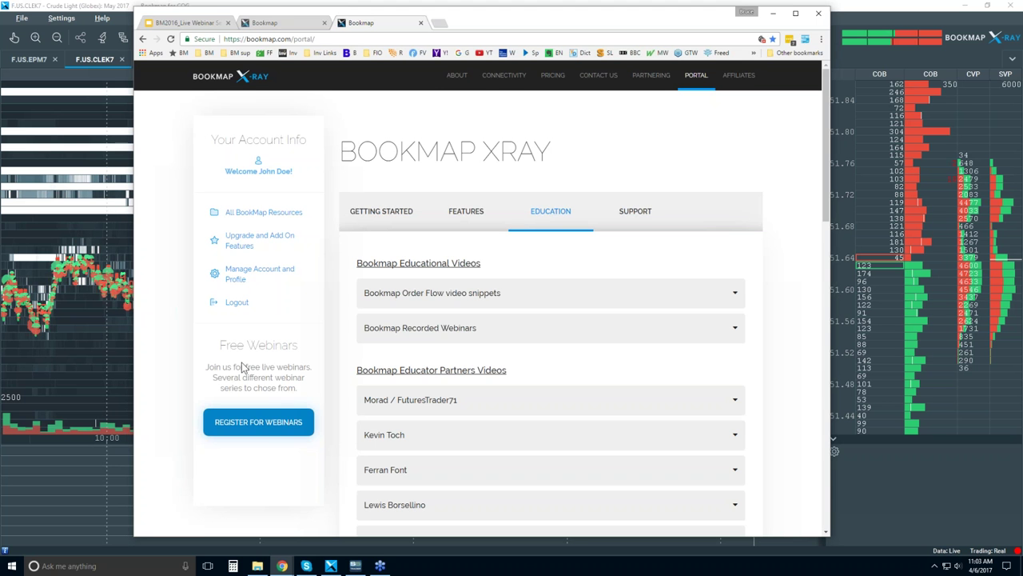
pyautogui.click(234, 427)
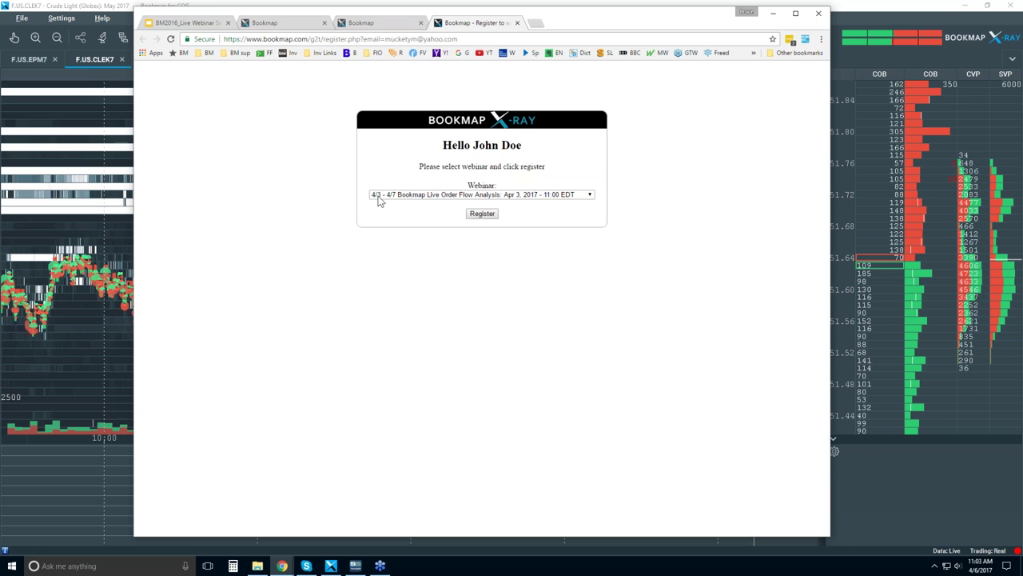
pyautogui.click(589, 199)
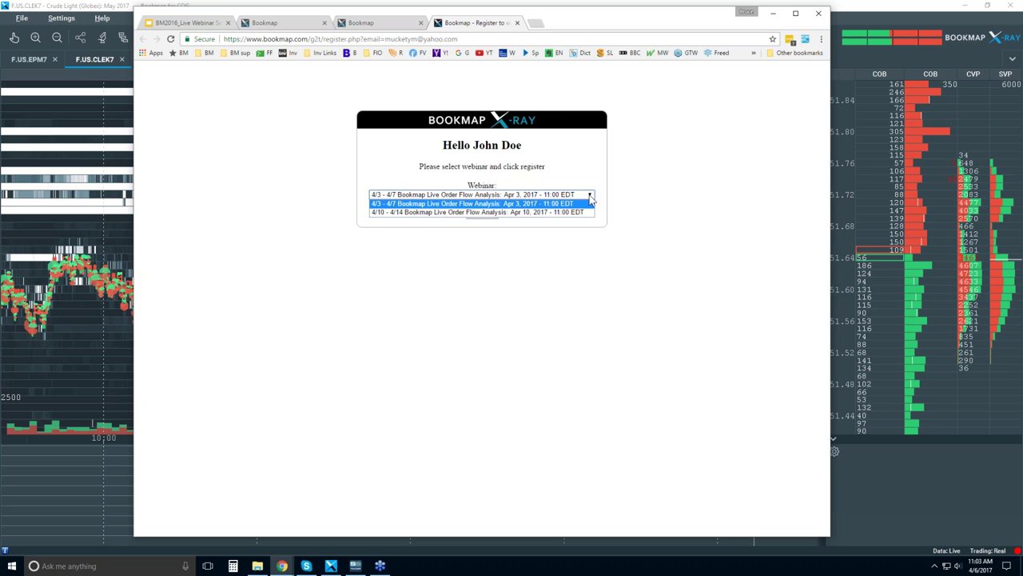
pyautogui.click(418, 212)
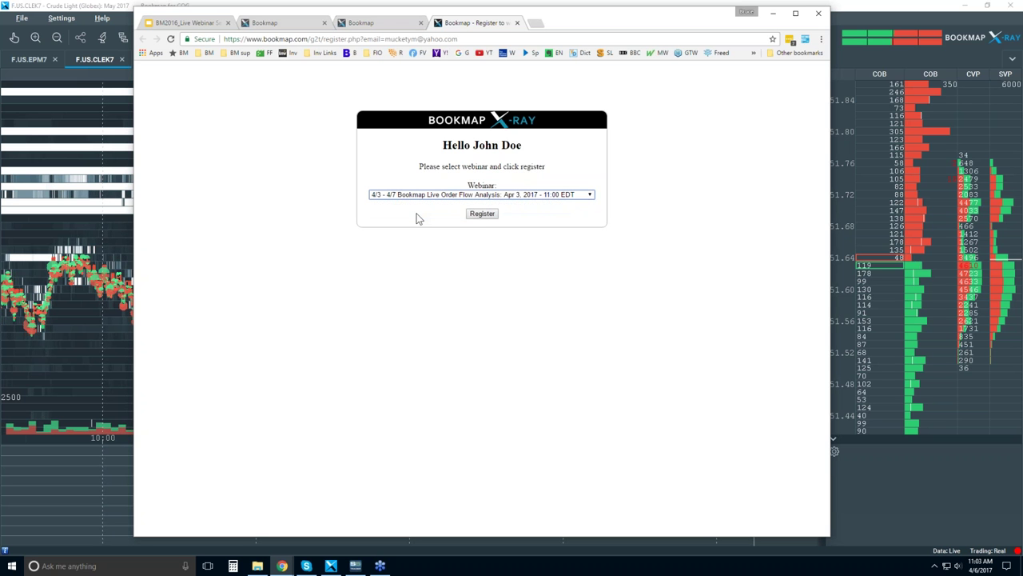
pyautogui.click(483, 214)
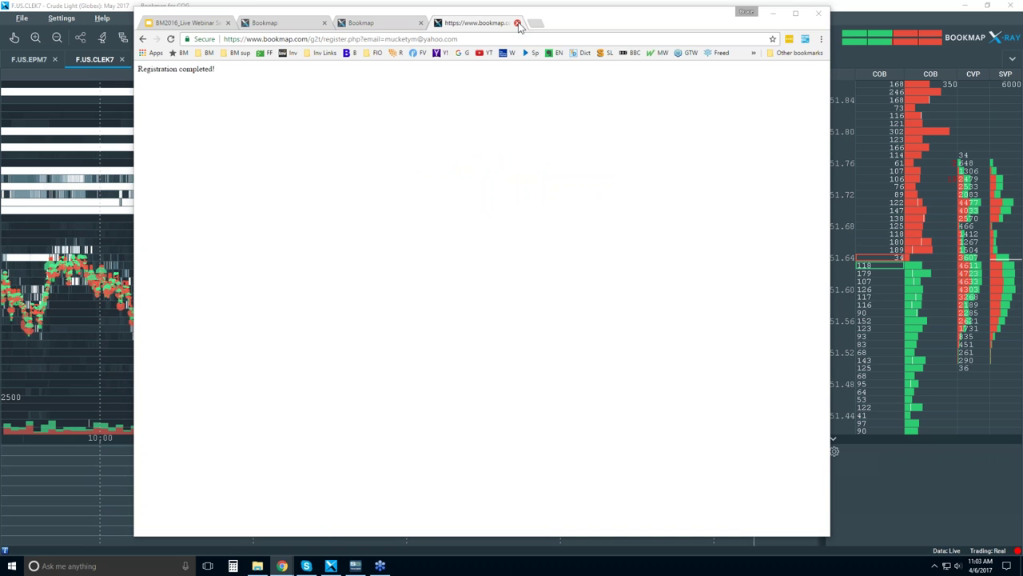
pyautogui.click(518, 23)
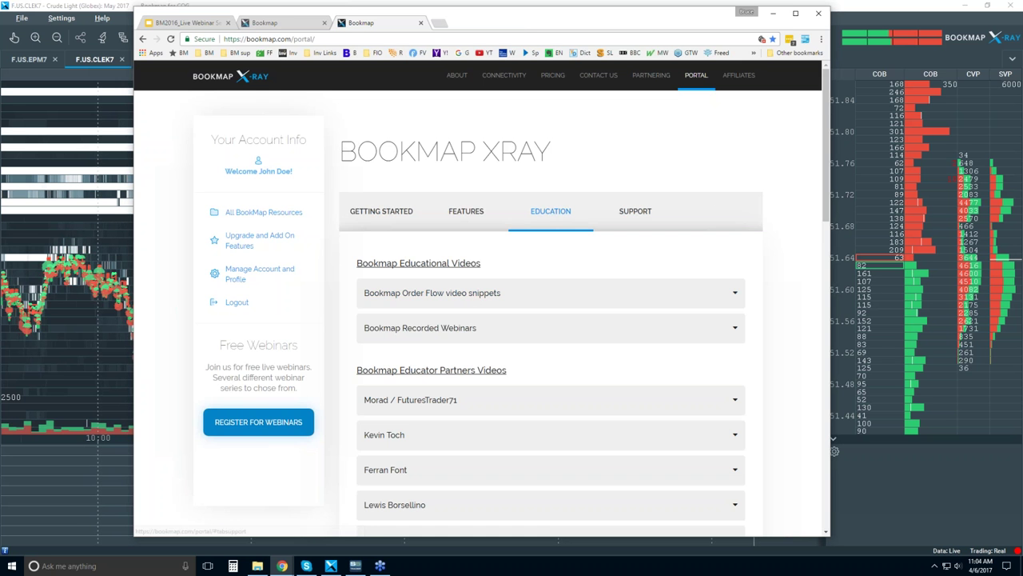
# Open the Bookmap Recorded Webinars playlist from the portal's Education section, pausing its video to browse the listed recordings.
pyautogui.scroll(-3, 831, 200)
pyautogui.moveTo(831, 199); pyautogui.dragTo(814, 318)
pyautogui.scroll(10, 814, 290)
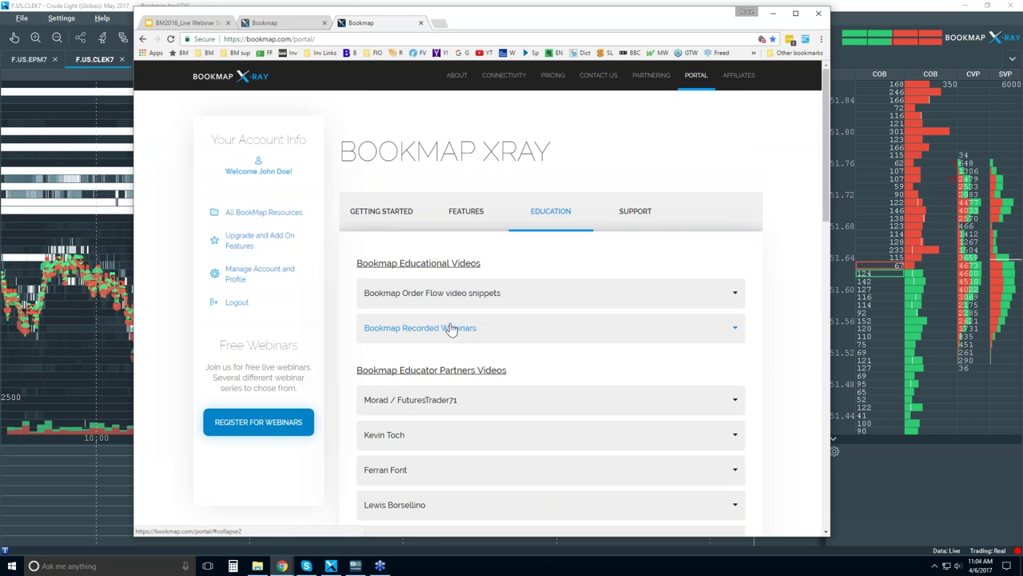
pyautogui.click(411, 331)
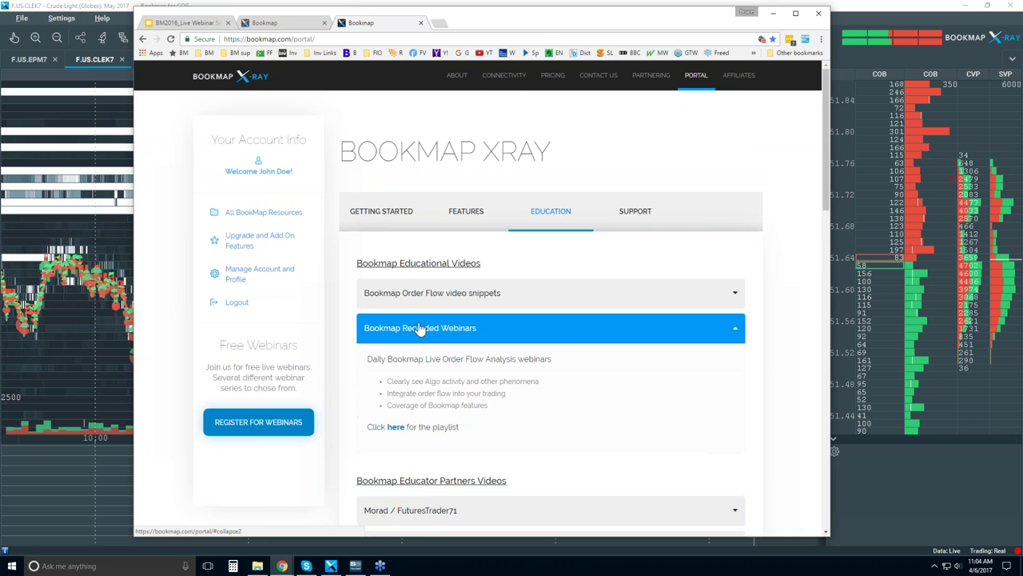
pyautogui.click(396, 428)
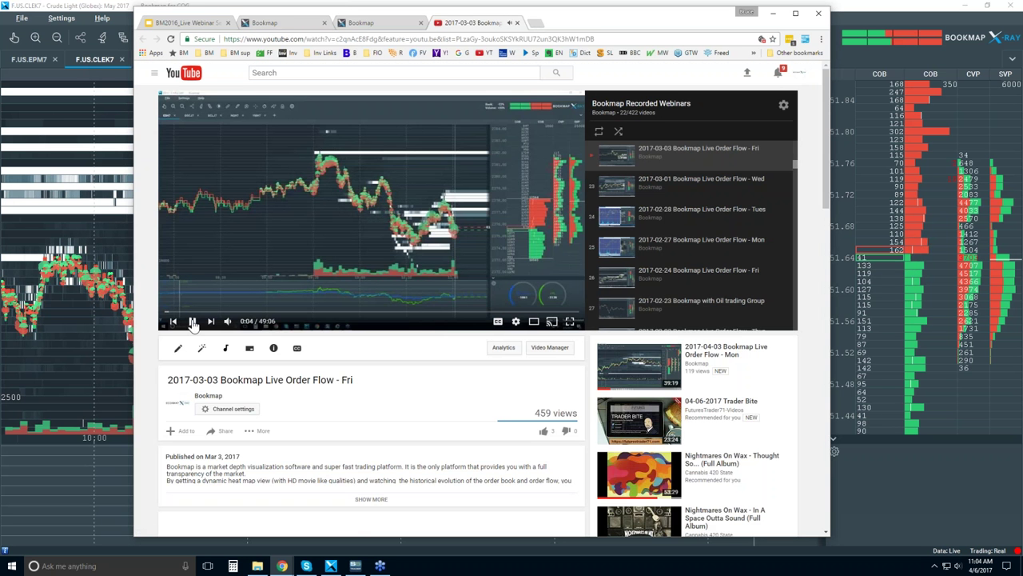
pyautogui.click(193, 321)
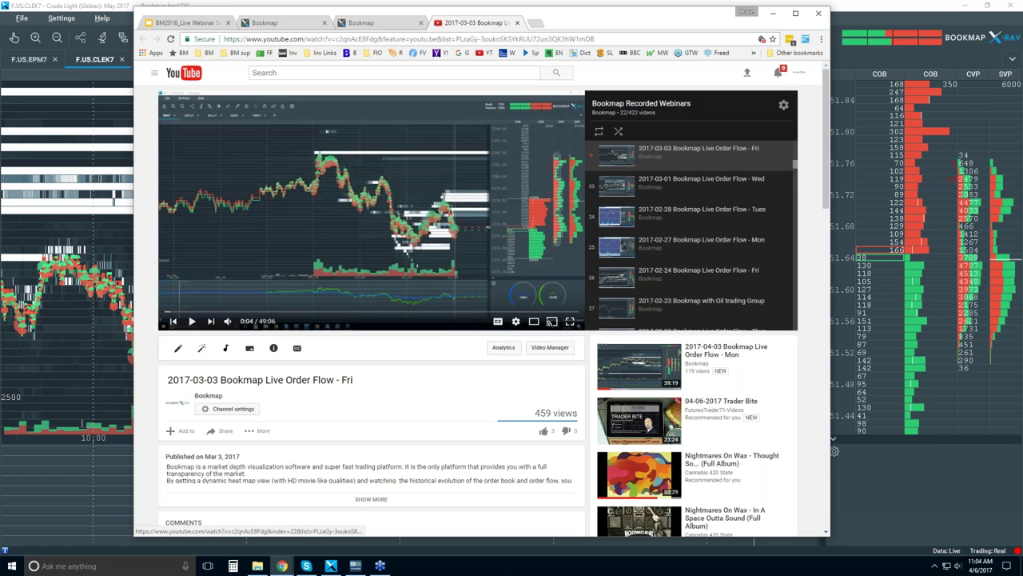
pyautogui.moveTo(796, 166); pyautogui.dragTo(796, 144)
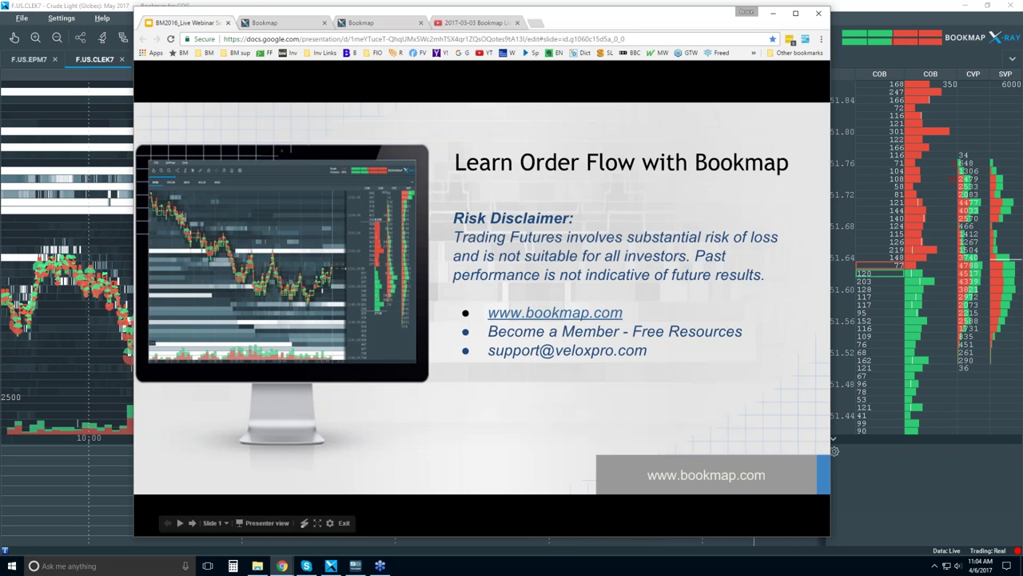
# Return to the presentation and advance to the slide "Integrate Macroview with Microstructure and Order Flow".
pyautogui.click(200, 24)
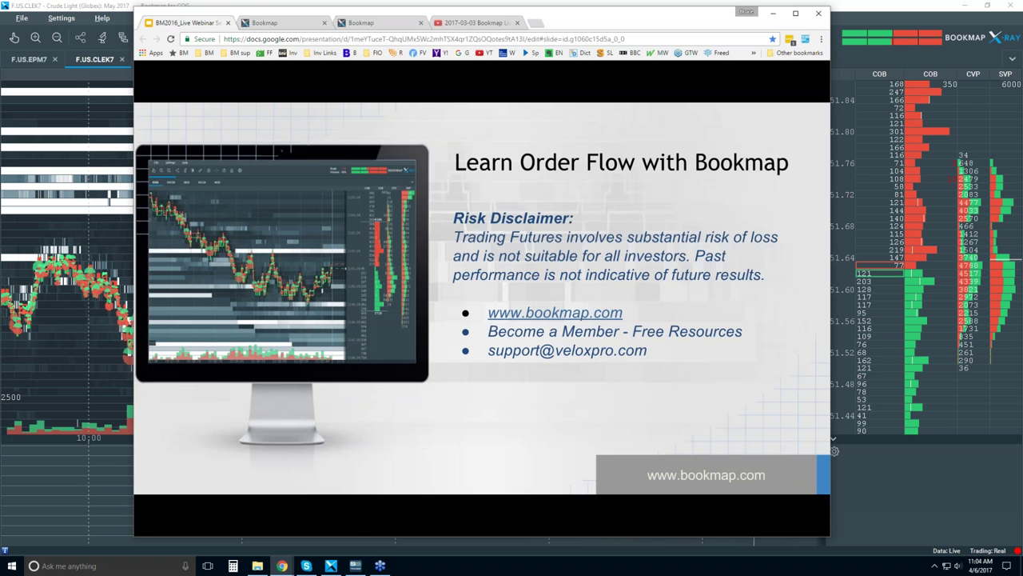
pyautogui.click(590, 160)
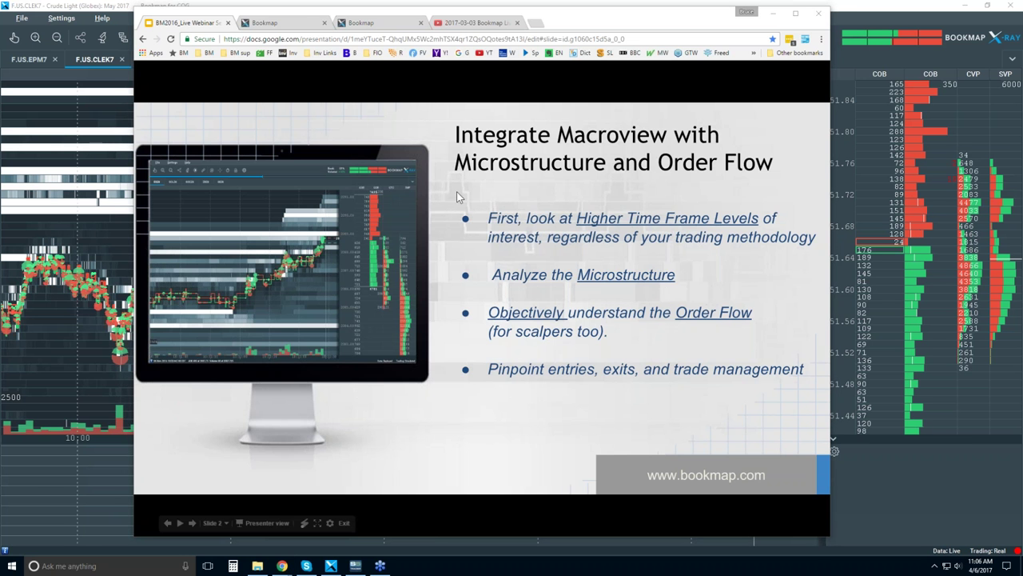
# Switch to Bookmap and restore its maximized window to a smaller size beside the 30-minute price charts.
pyautogui.click(100, 6)
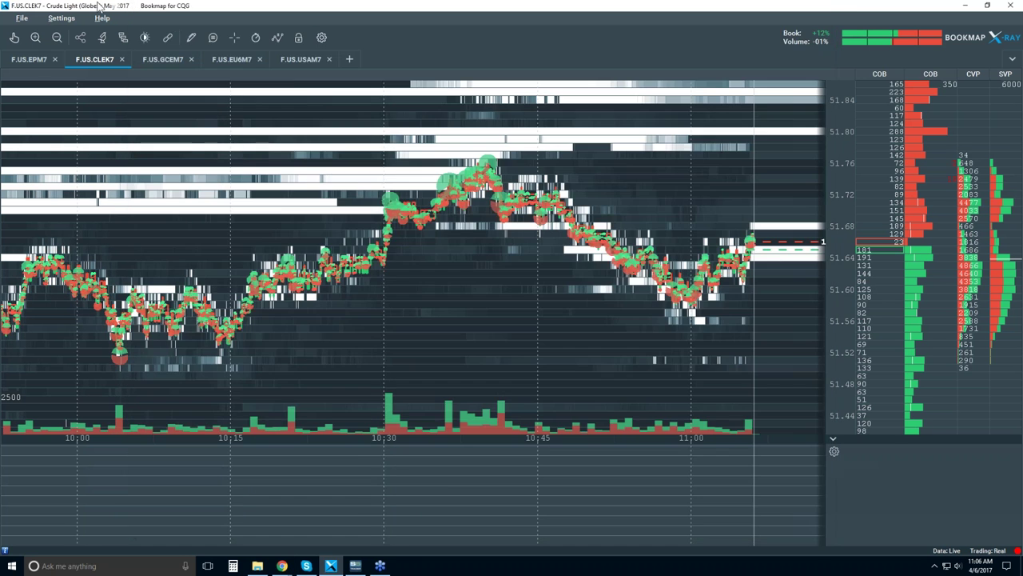
pyautogui.doubleClick(193, 8)
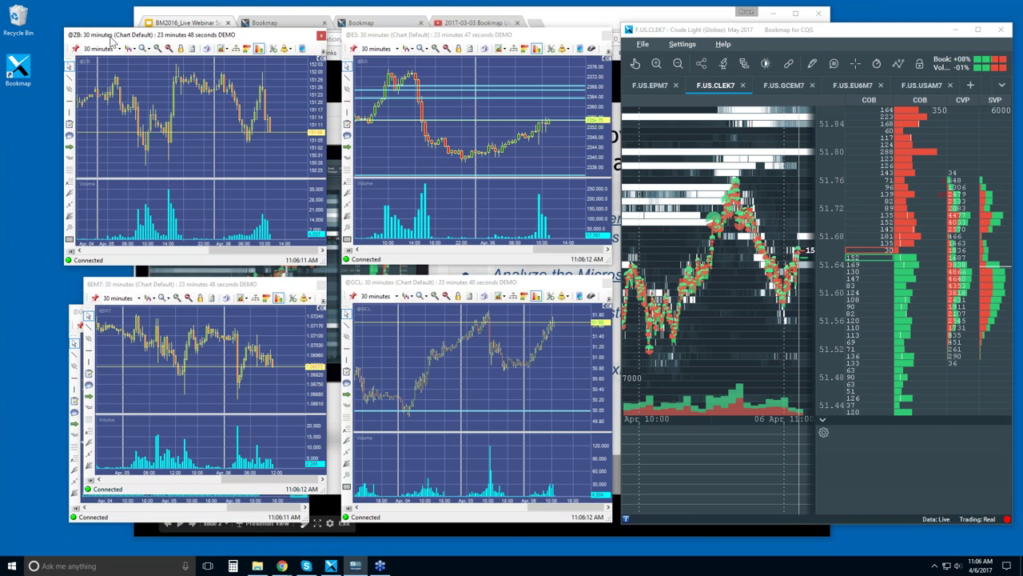
pyautogui.click(116, 36)
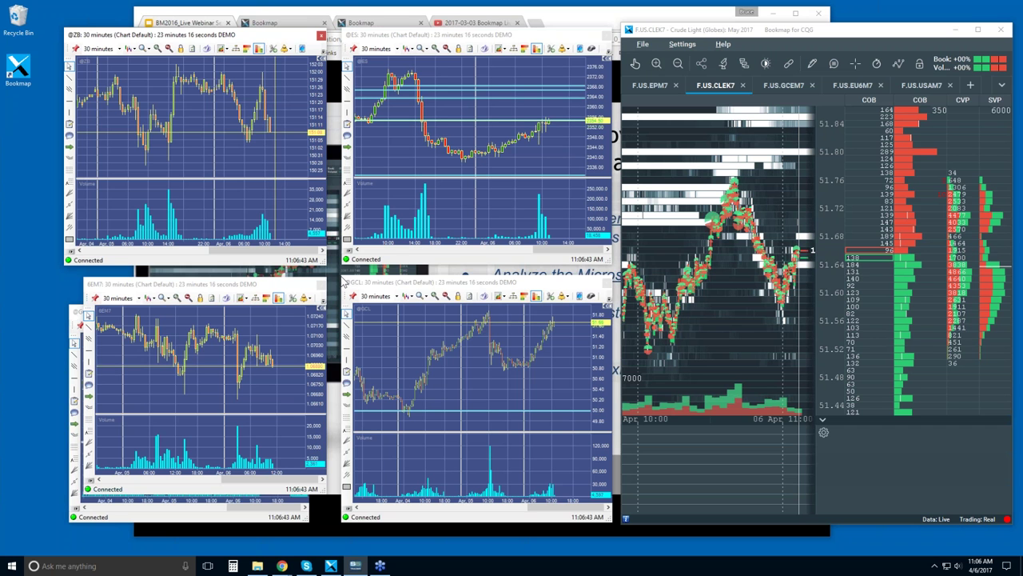
pyautogui.click(344, 281)
pyautogui.moveTo(342, 276); pyautogui.dragTo(37, 22)
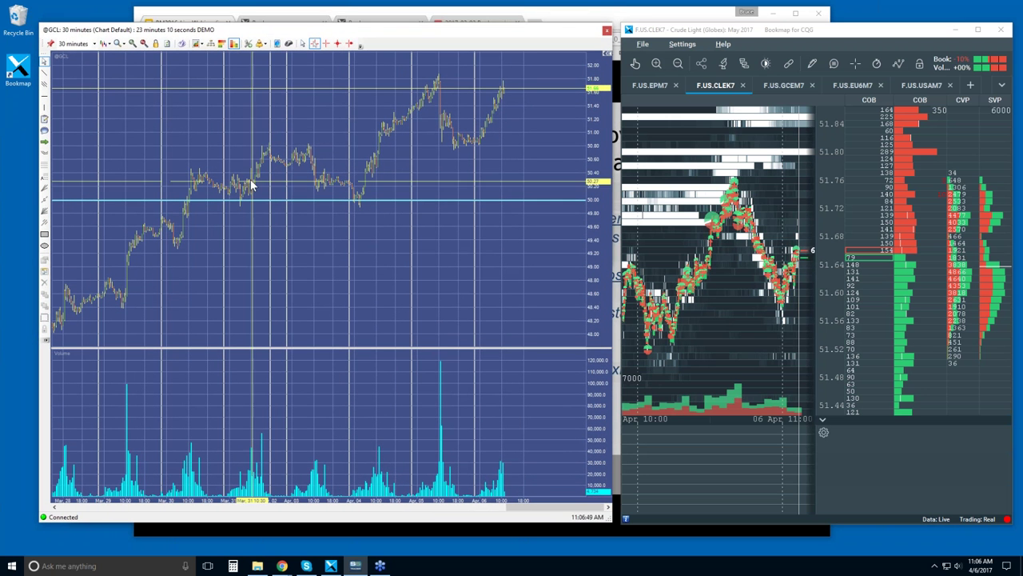
pyautogui.click(94, 44)
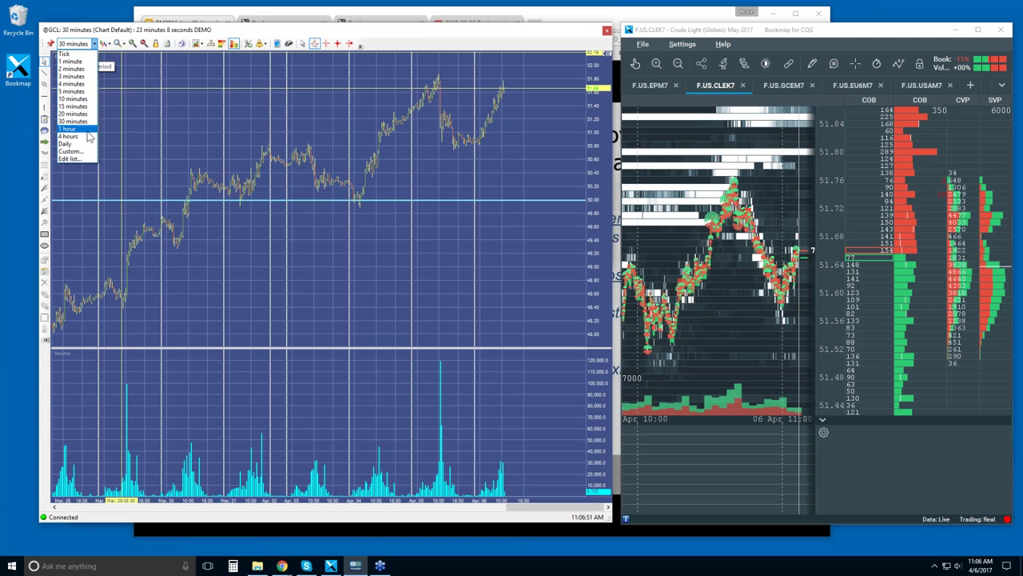
pyautogui.click(70, 127)
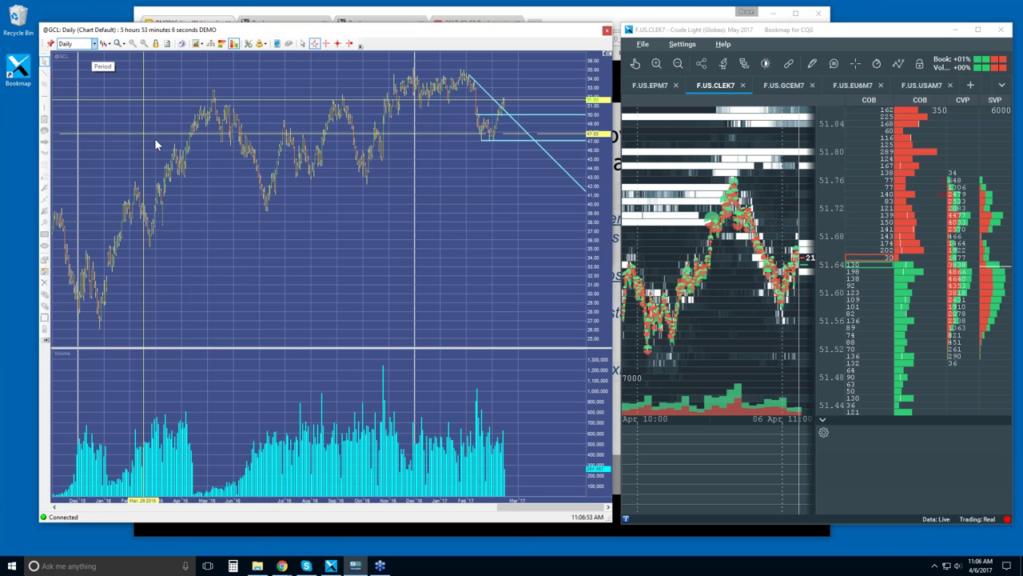
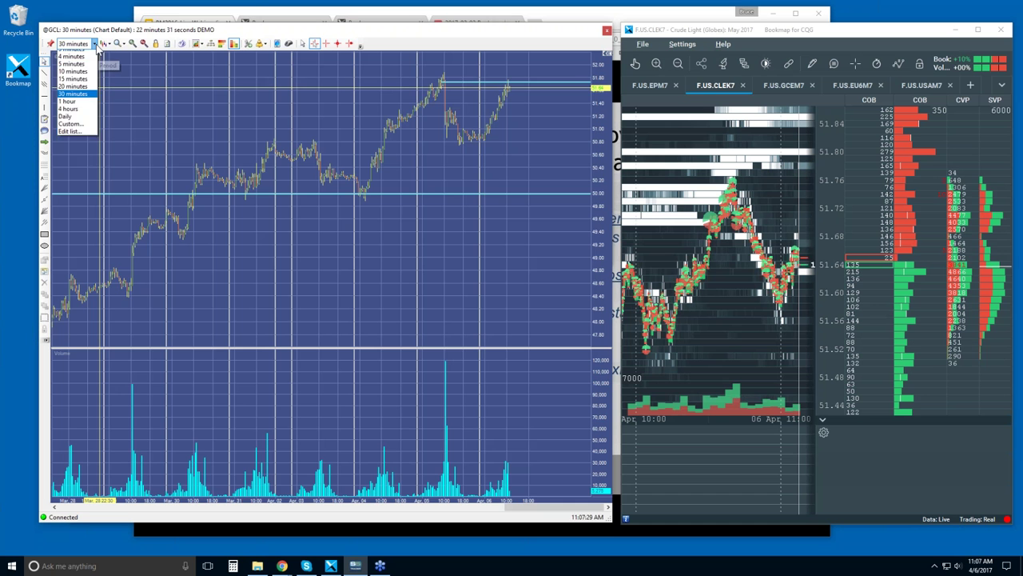
pyautogui.click(74, 98)
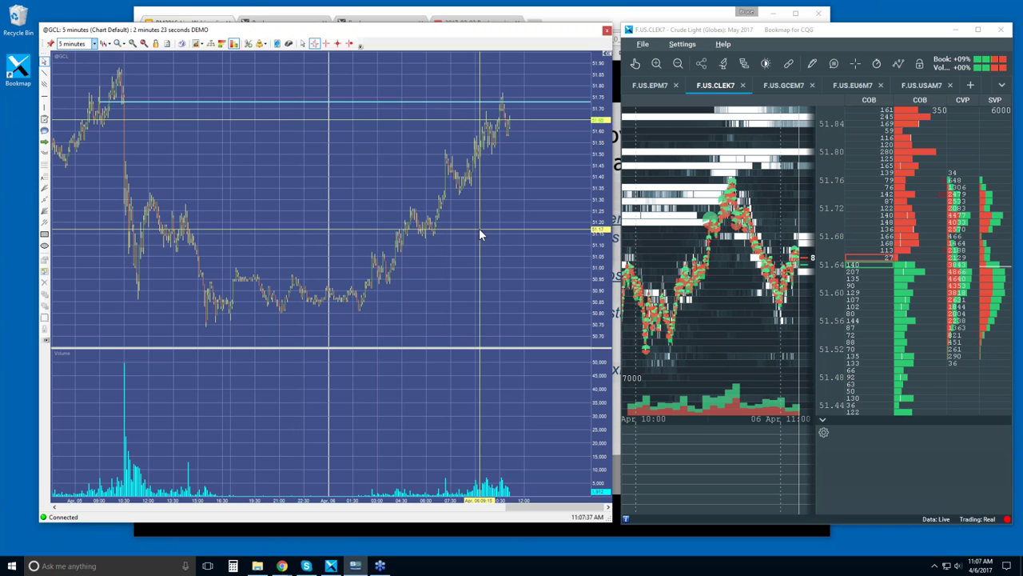
pyautogui.scroll(2, 480, 232)
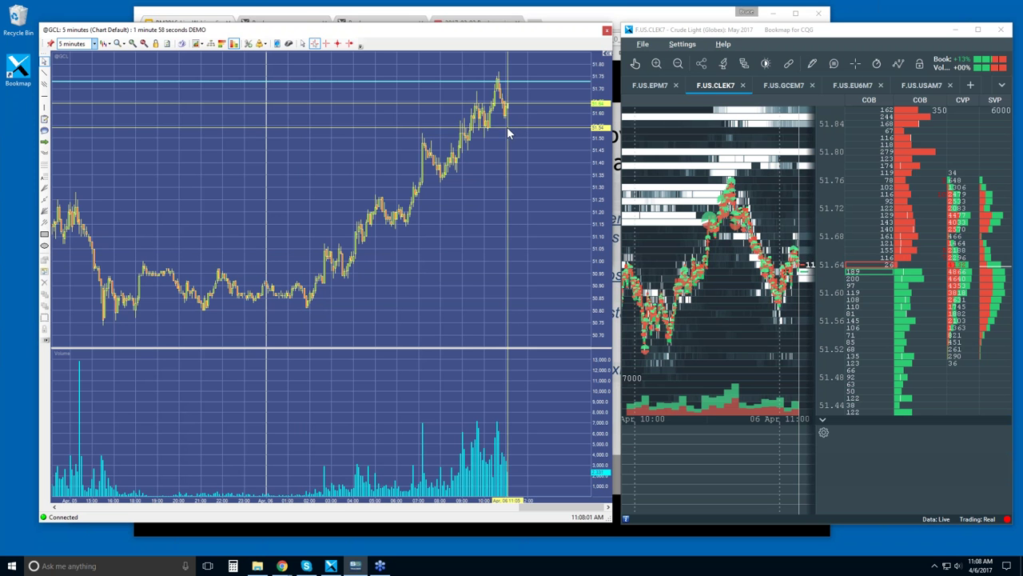
pyautogui.click(44, 96)
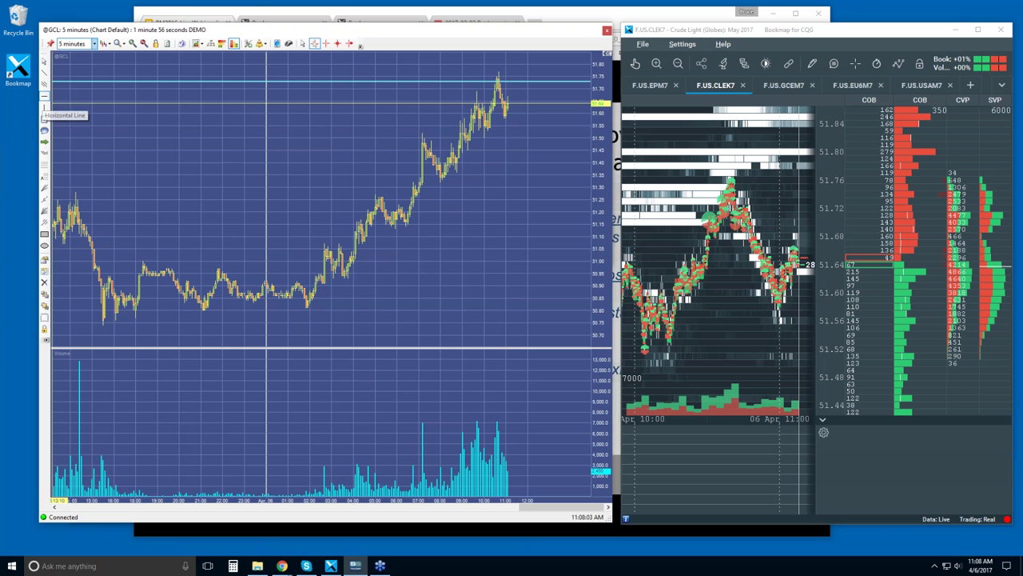
pyautogui.click(424, 133)
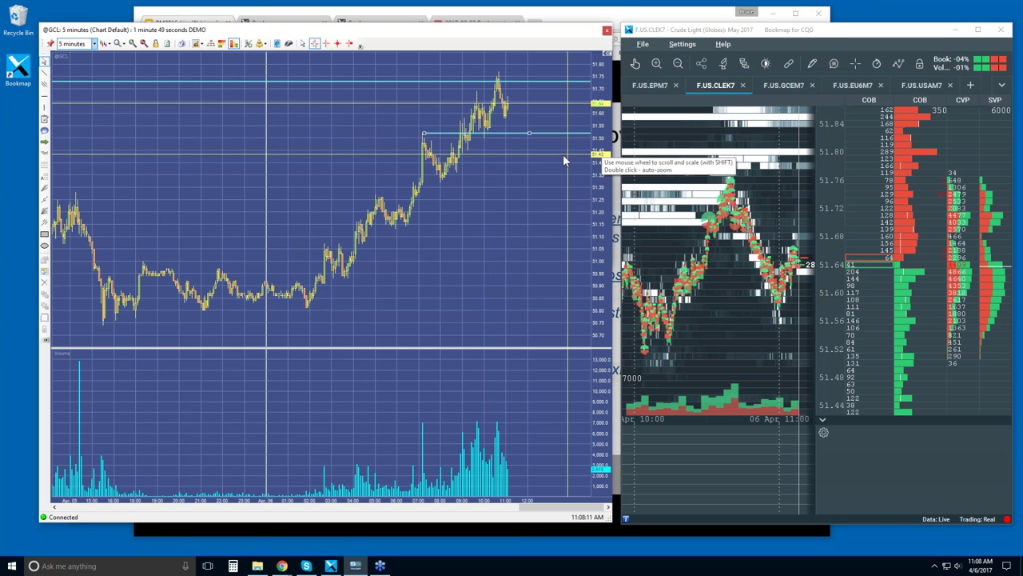
pyautogui.moveTo(501, 133); pyautogui.dragTo(502, 137)
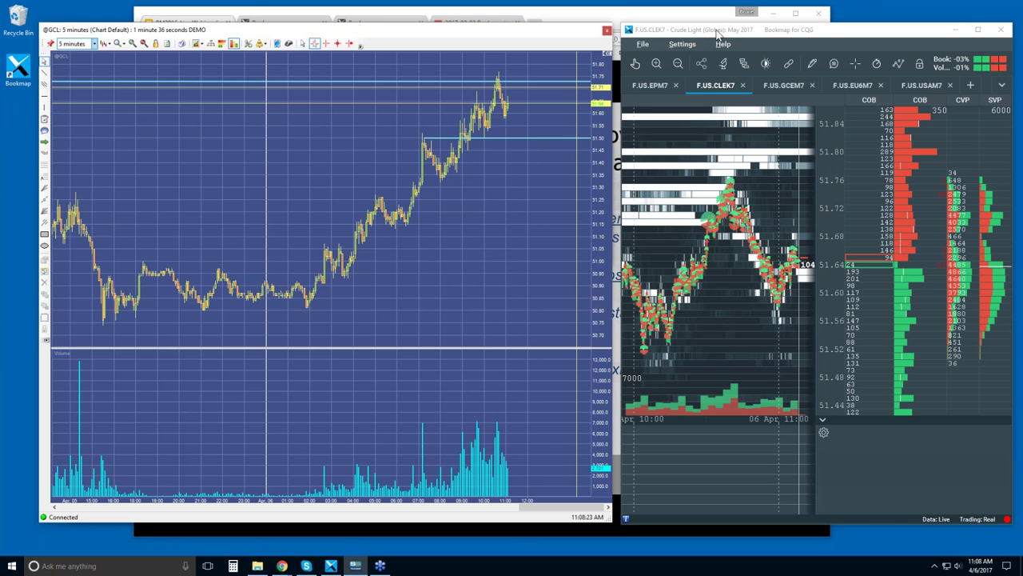
# Maximize the Bookmap window and enable the Cumulative Volume Delta add-on for F.US.CLEK7.
pyautogui.doubleClick(829, 36)
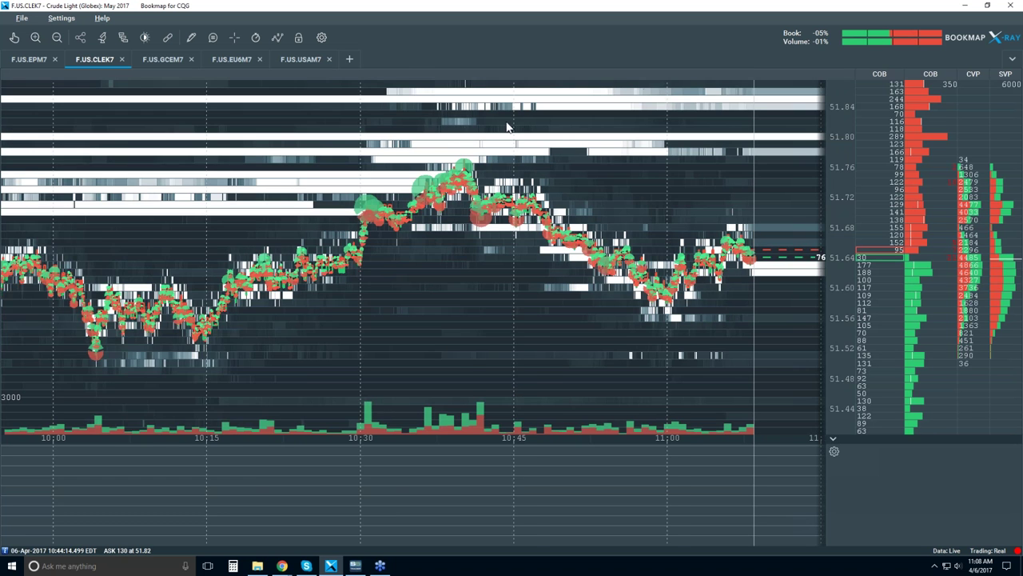
pyautogui.scroll(-1, 512, 126)
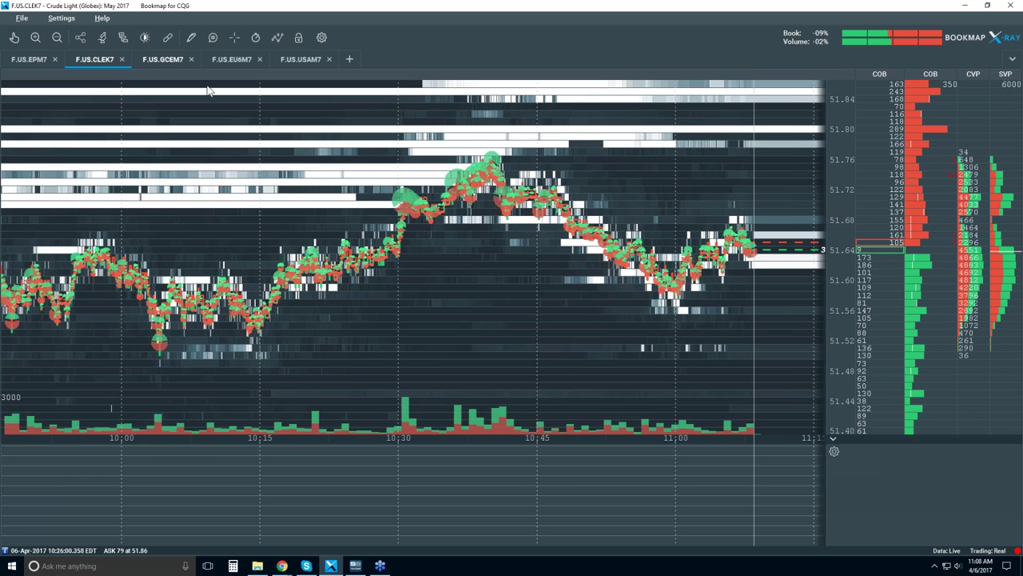
pyautogui.click(123, 38)
pyautogui.click(354, 121)
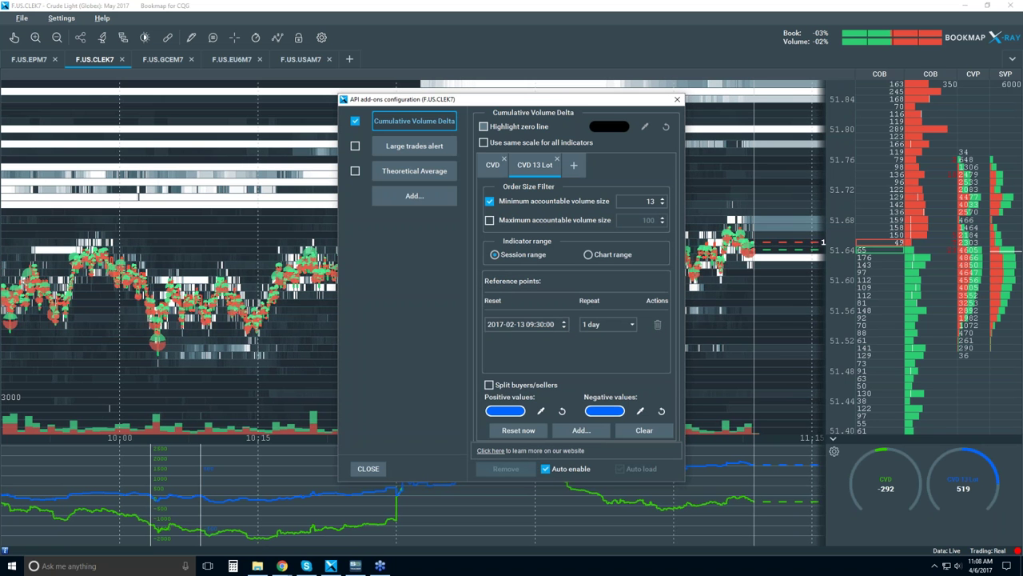
# Delete the CVD 13 Lot daily reference point, and try an immediate reset before deleting that reset point too.
pyautogui.moveTo(553, 102); pyautogui.dragTo(722, 76)
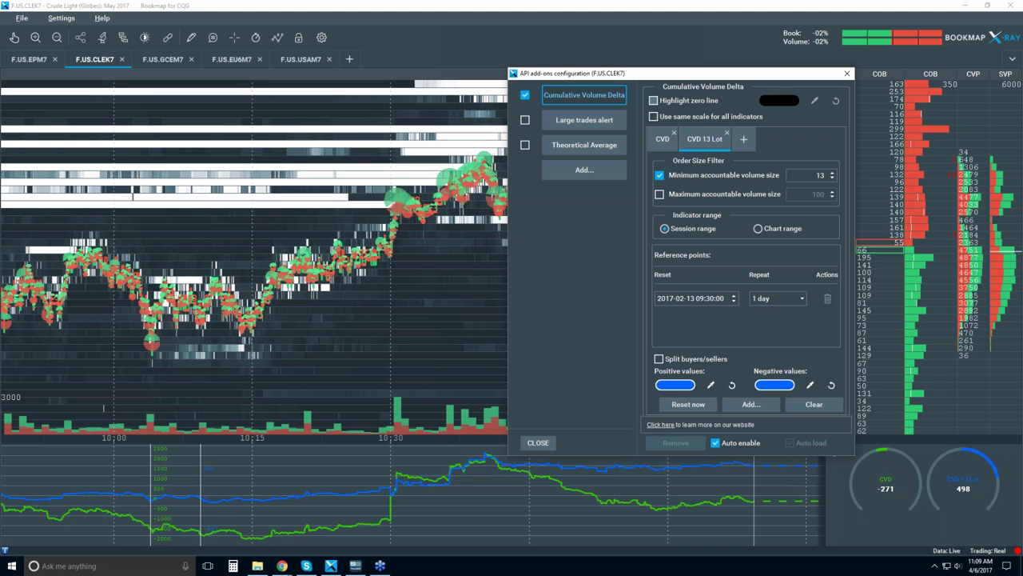
pyautogui.click(827, 300)
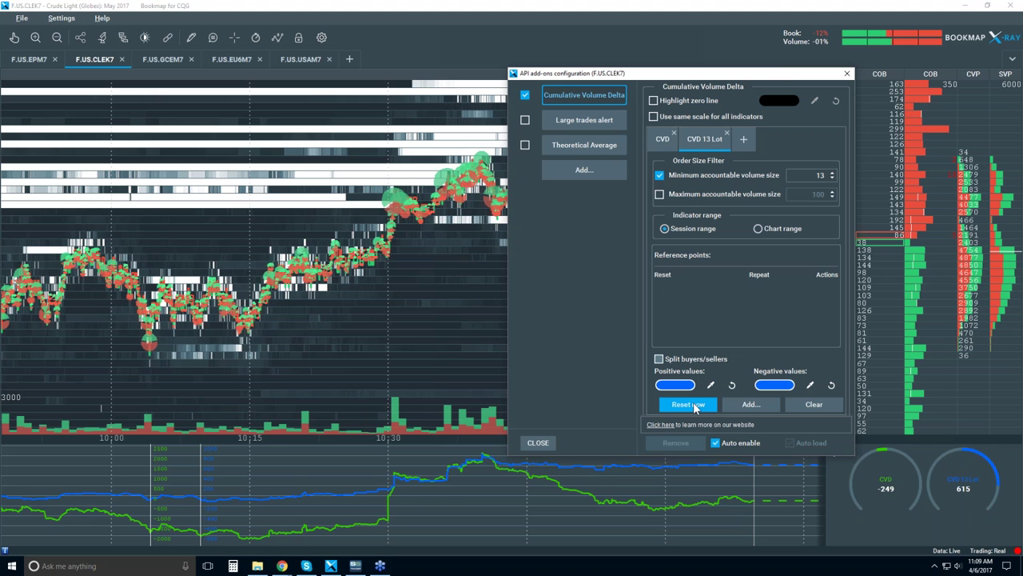
pyautogui.click(751, 404)
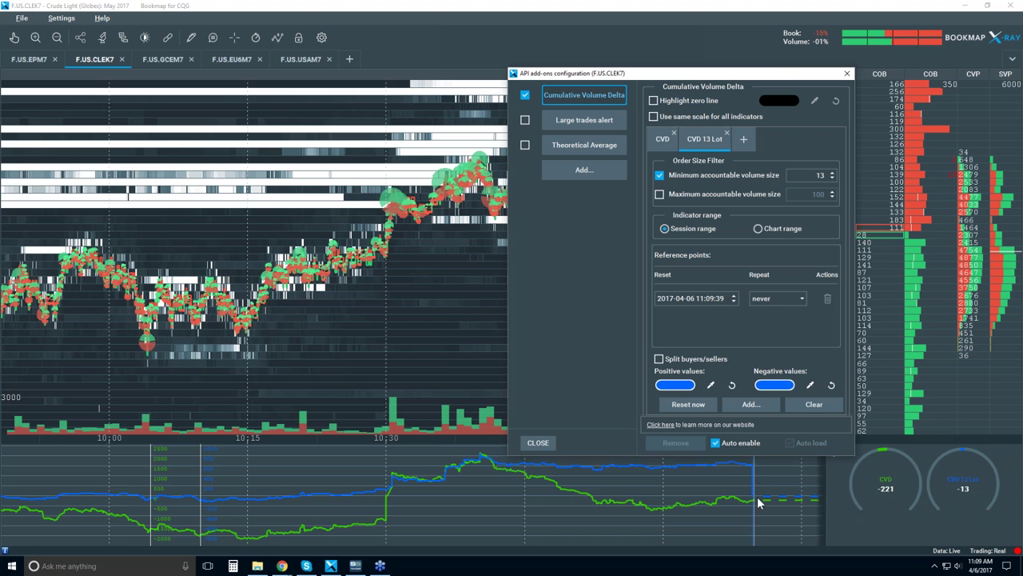
pyautogui.click(829, 298)
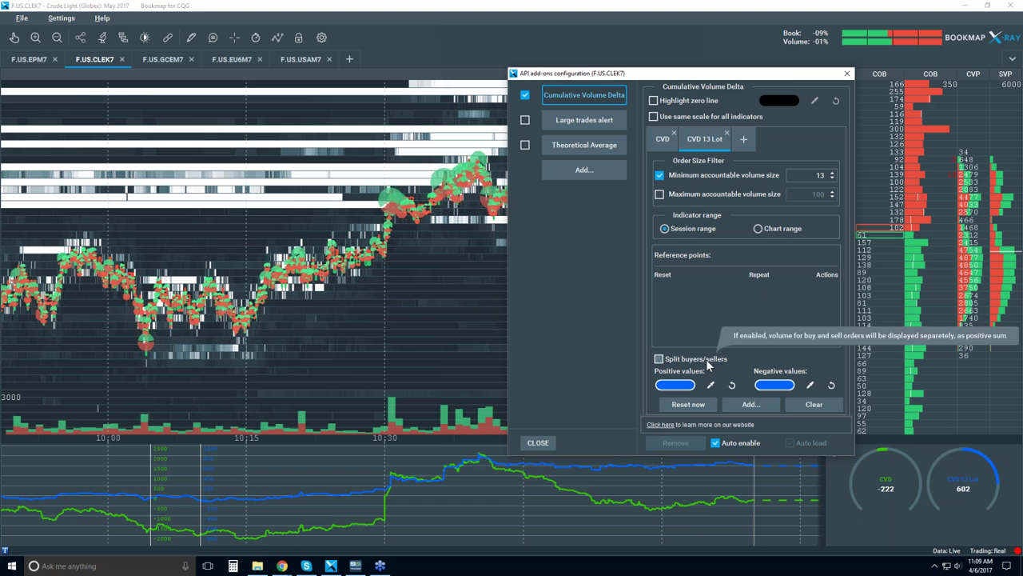
pyautogui.click(751, 404)
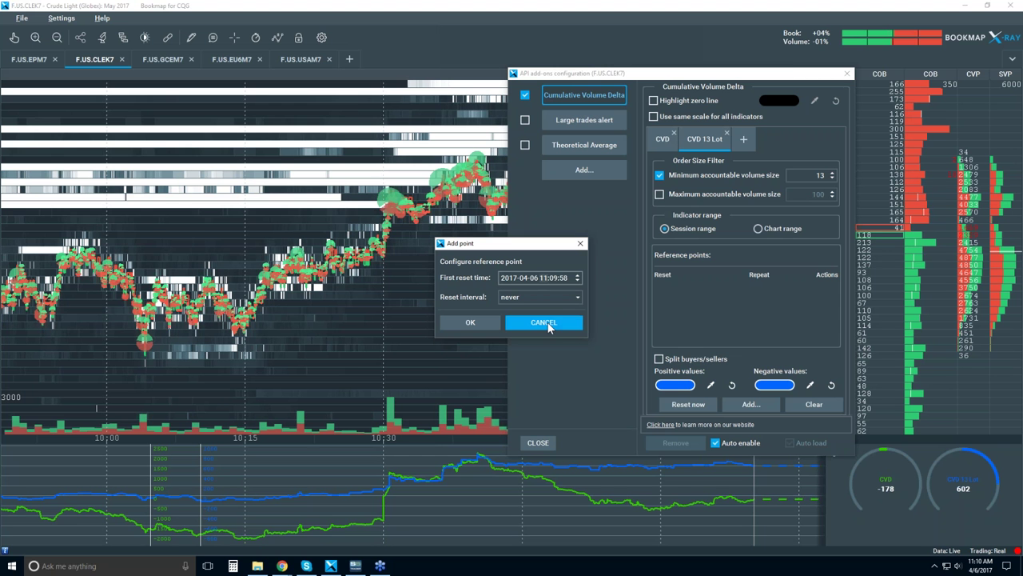
pyautogui.press('BackSpace')
pyautogui.press('BackSpace')
pyautogui.write('9')
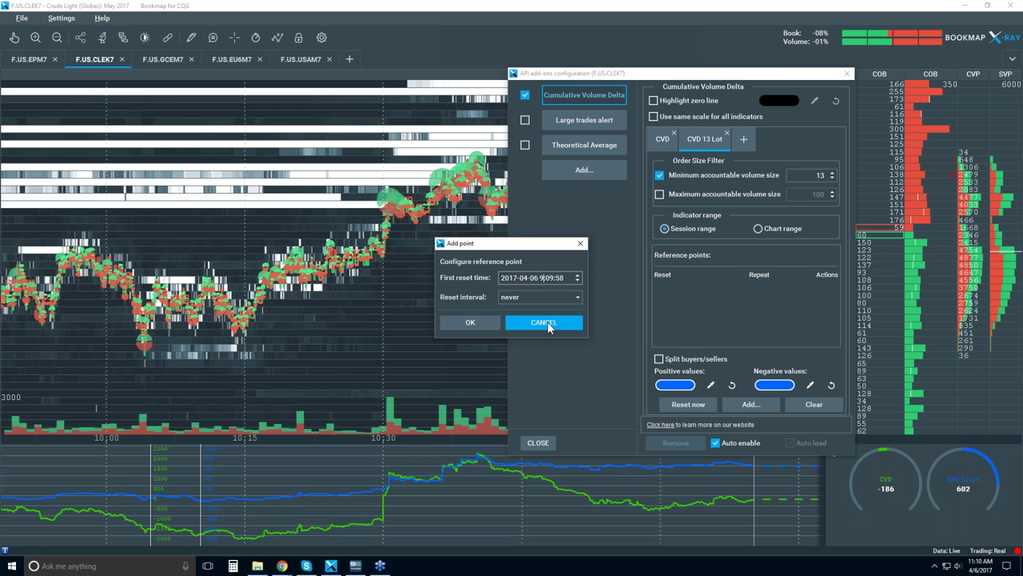
pyautogui.press('BackSpace')
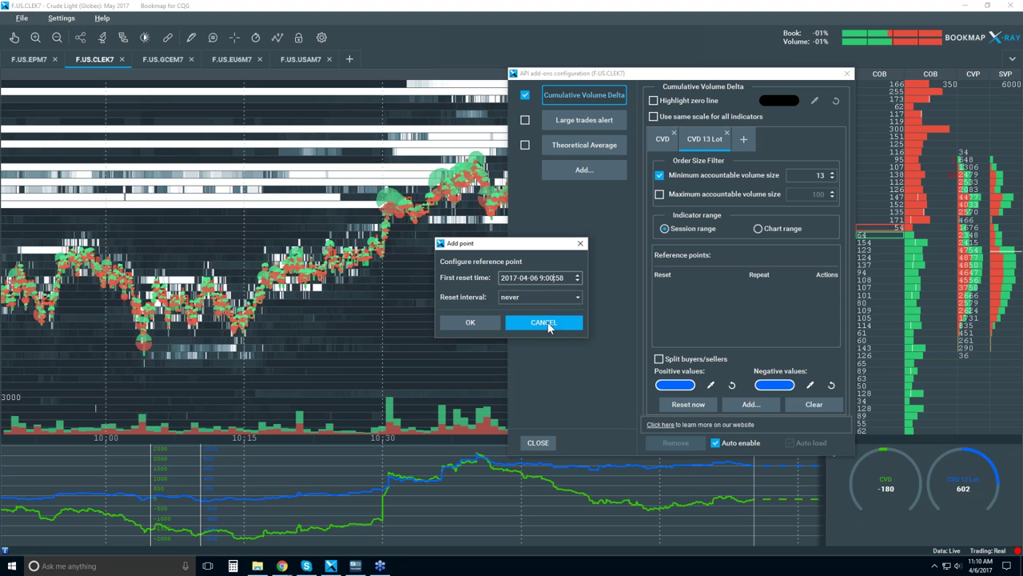
pyautogui.press('Up')
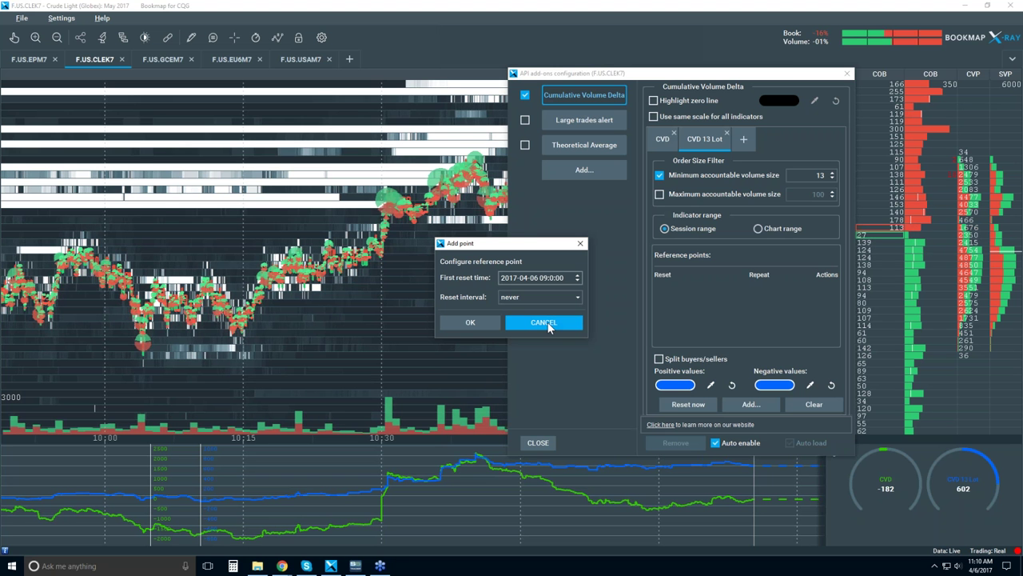
pyautogui.press('Down')
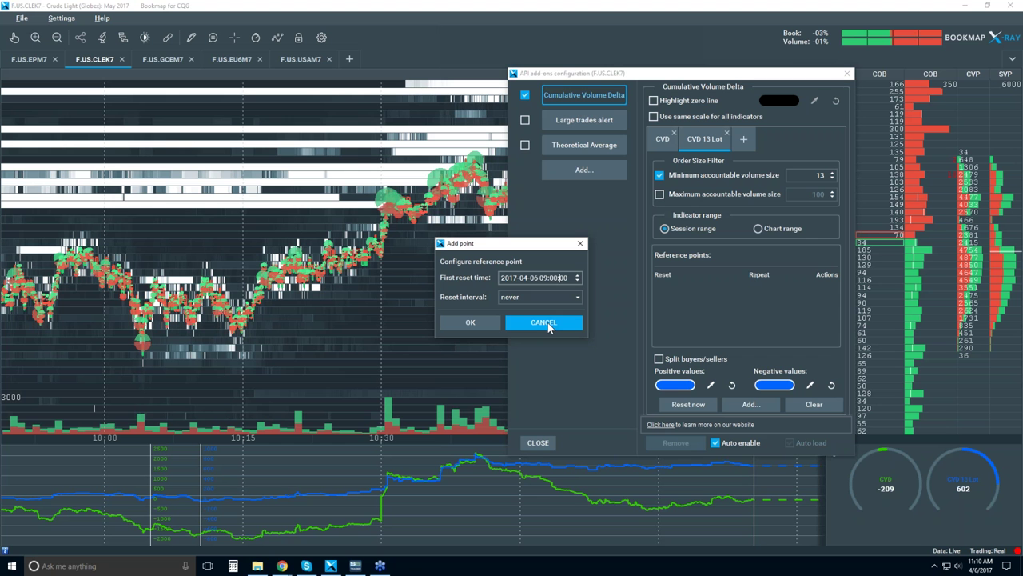
pyautogui.click(543, 297)
pyautogui.click(543, 286)
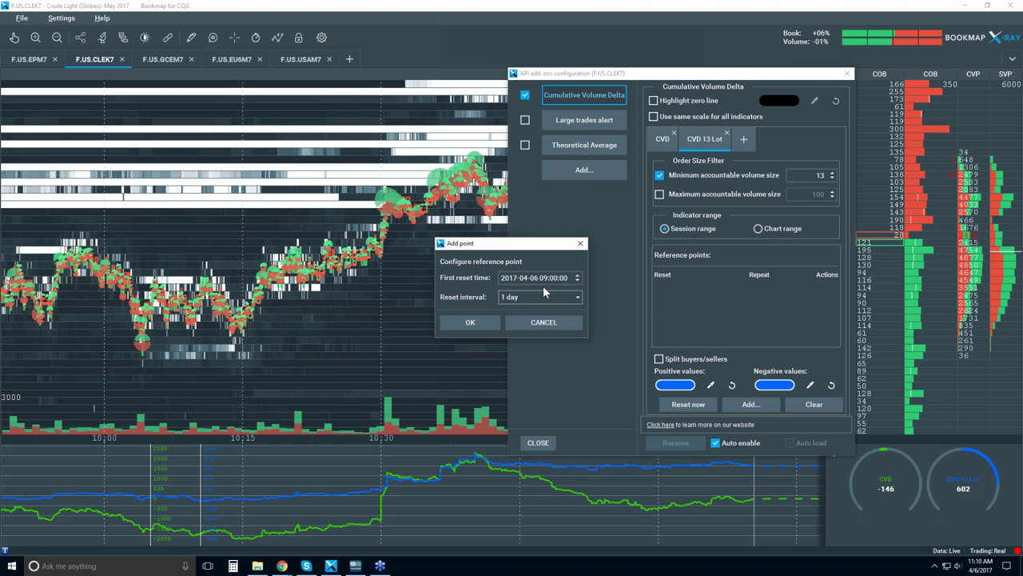
pyautogui.click(475, 322)
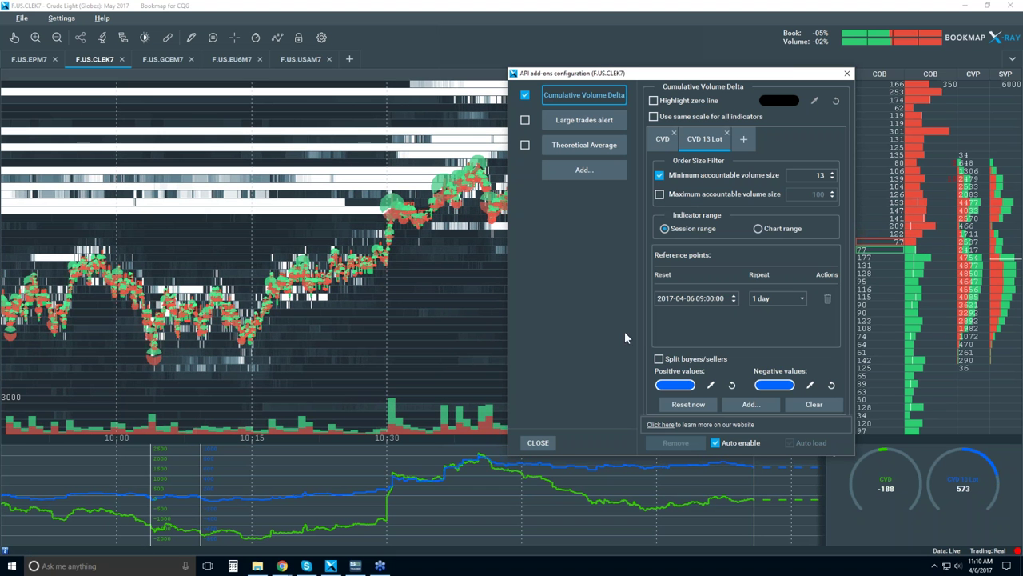
# Change the reset date of the CVD indicator's reference point to 2017-04-06.
pyautogui.click(664, 139)
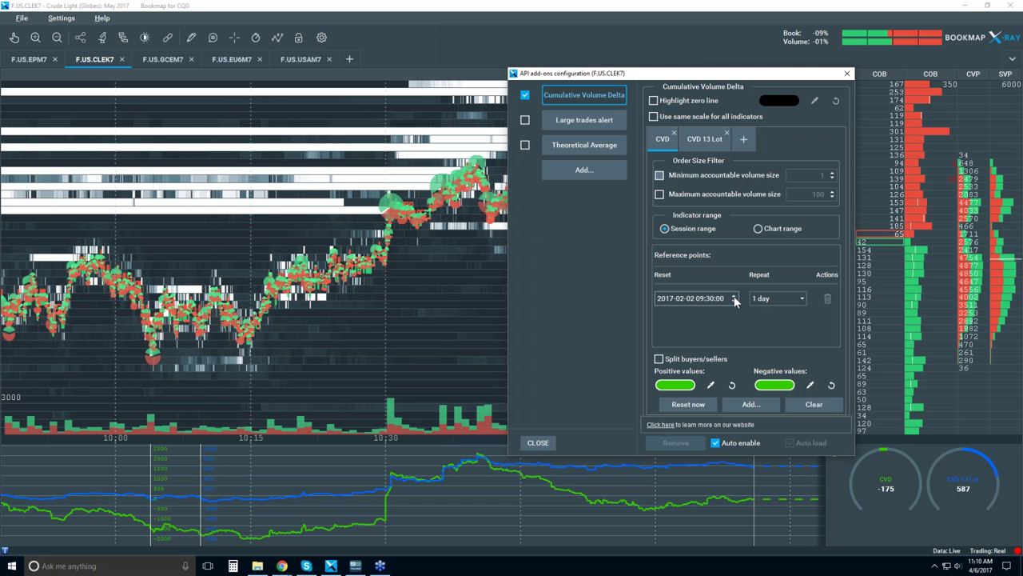
pyautogui.click(684, 298)
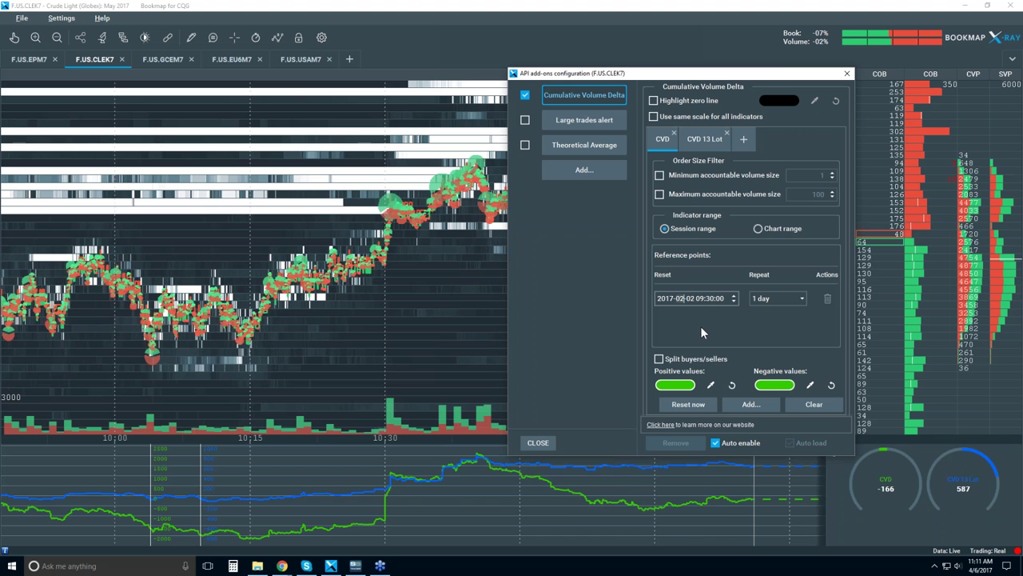
pyautogui.press('Up')
pyautogui.press('Up')
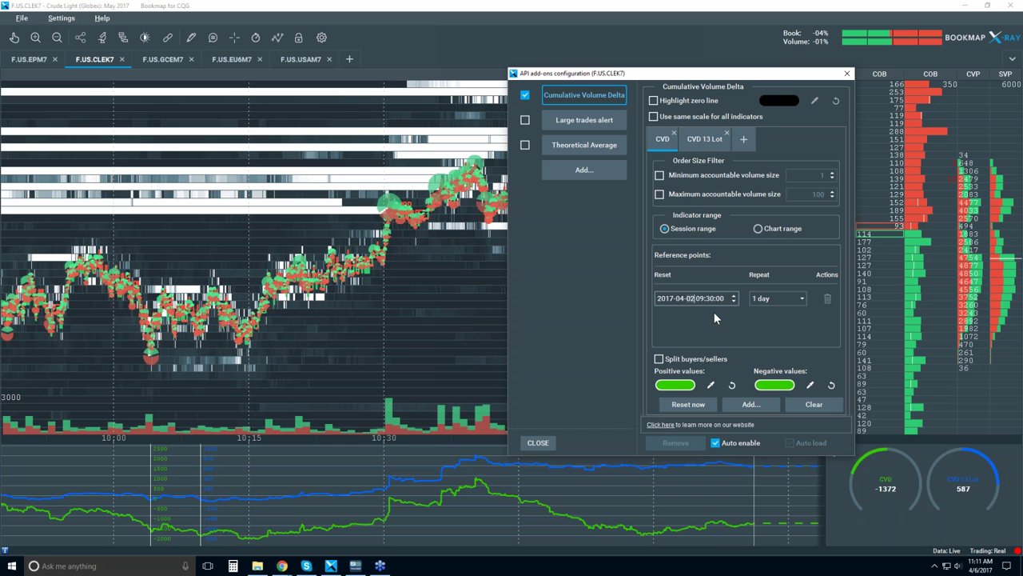
pyautogui.press('Up')
pyautogui.press('Up')
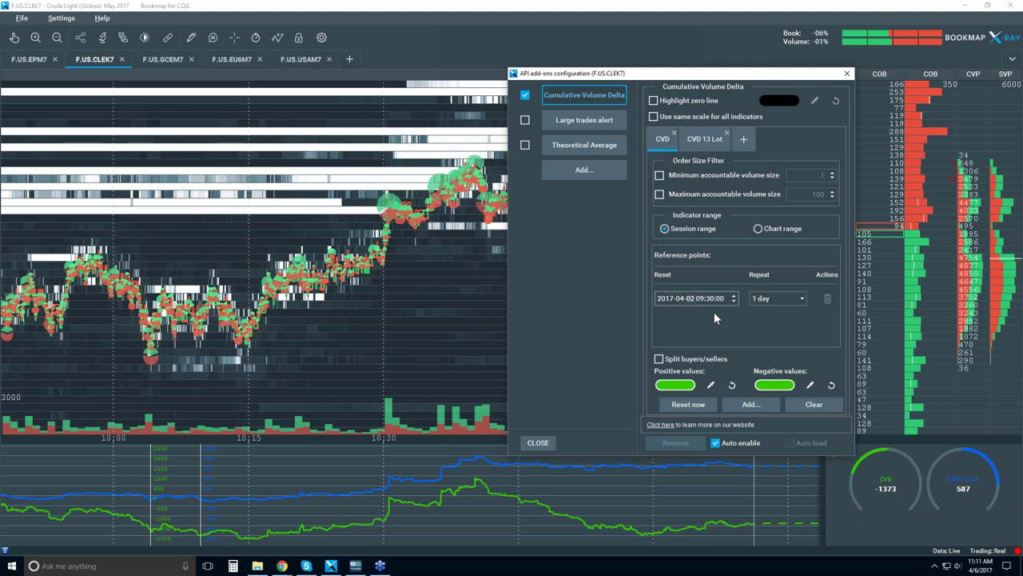
pyautogui.press('Up')
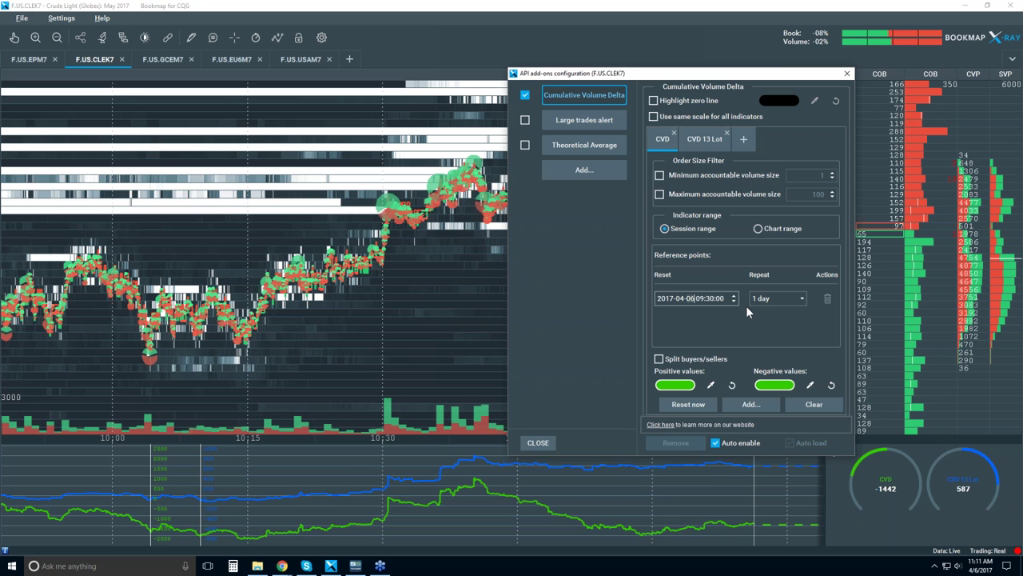
# Set the CVD reference point's reset time to 09:00:00 and close the add-ons configuration.
pyautogui.press('Right')
pyautogui.press('Right')
pyautogui.press('Right')
pyautogui.press('Right')
pyautogui.press('Right')
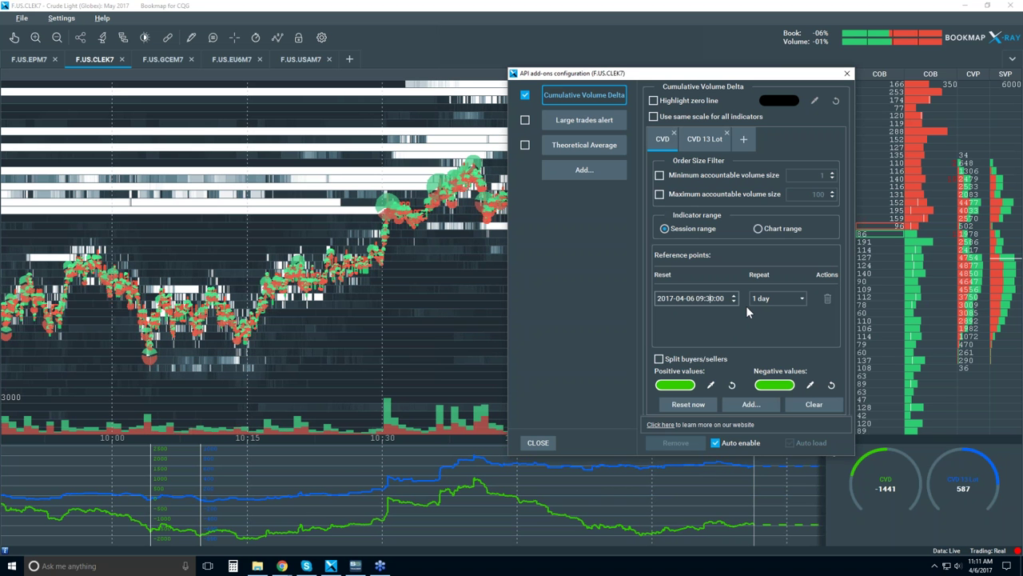
pyautogui.press('BackSpace')
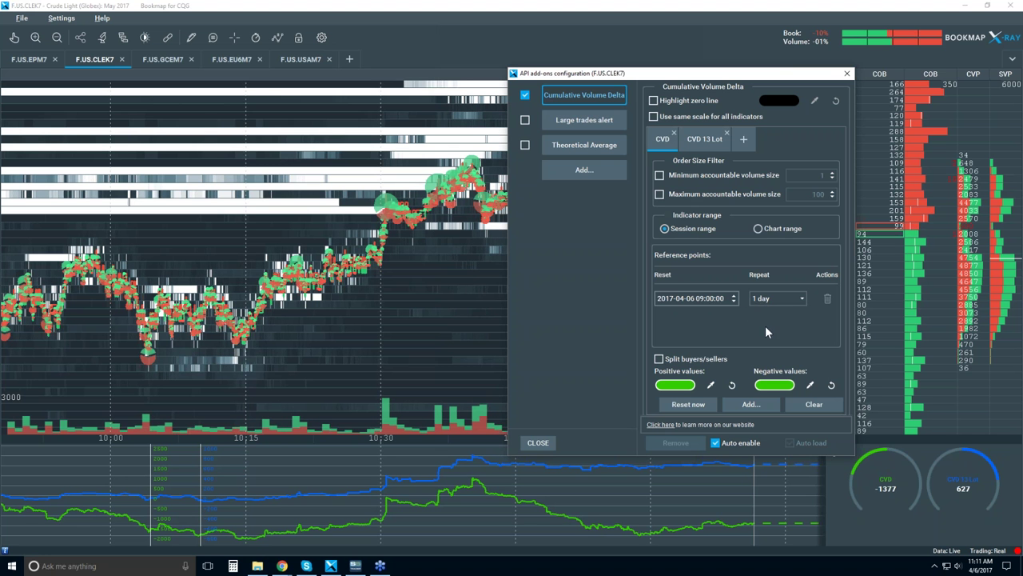
pyautogui.click(847, 73)
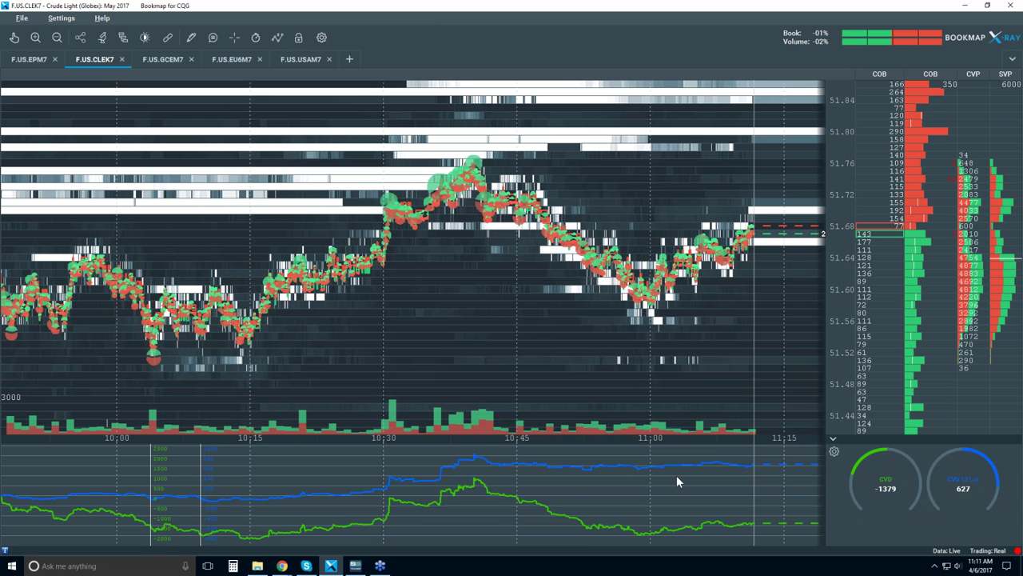
# Reopen the add-ons configuration for F.US.CLEK7 to view the available add-ons and close it again.
pyautogui.click(123, 38)
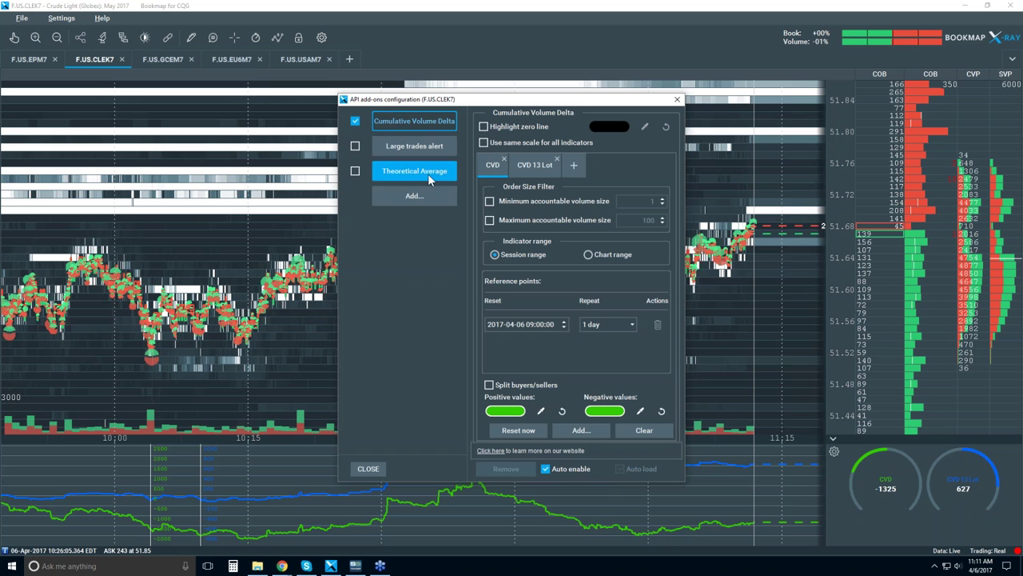
pyautogui.click(677, 101)
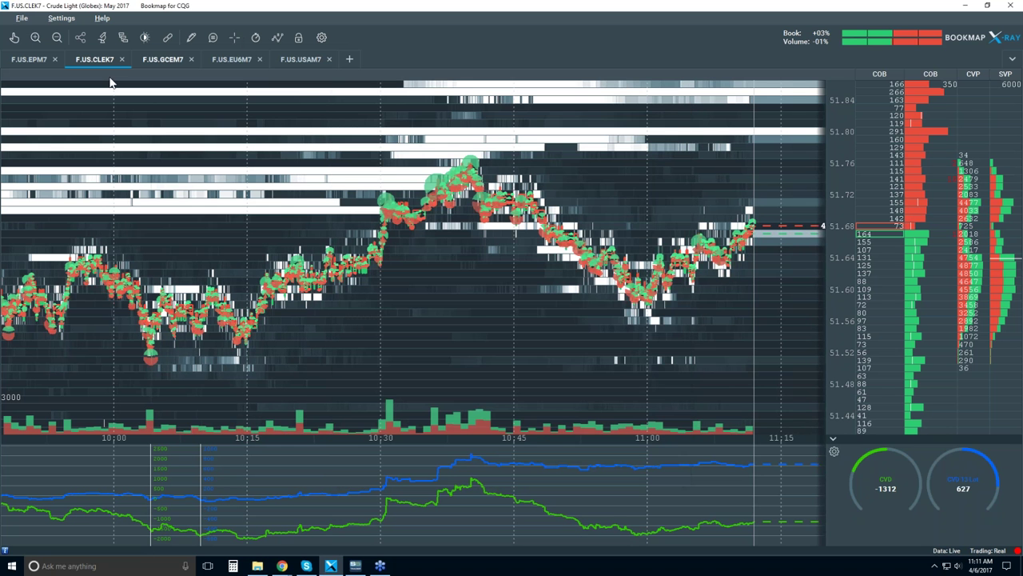
# Collapse and restore the indicator pane below the heatmap, and hide and reshow the CVD widget.
pyautogui.click(833, 438)
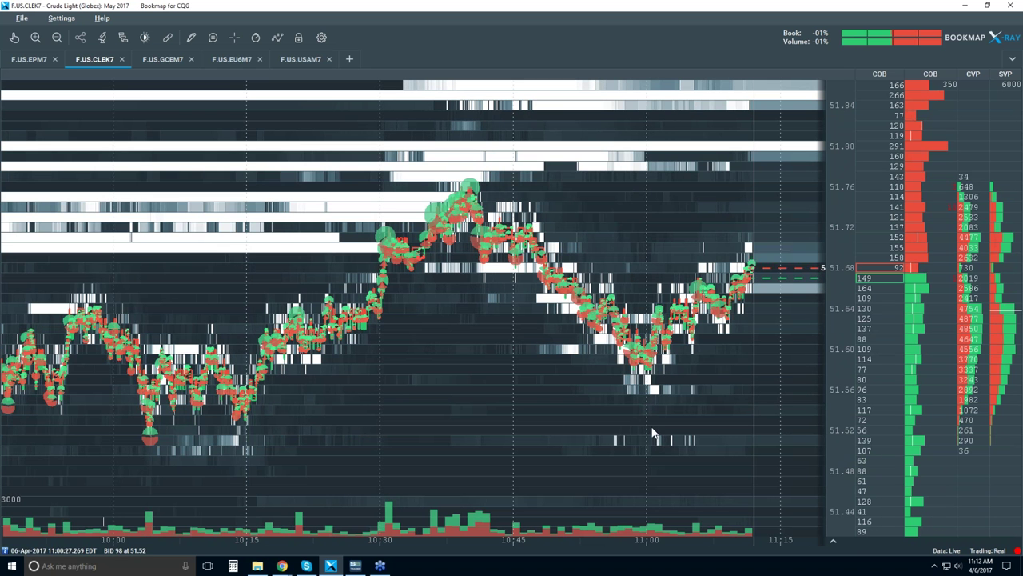
pyautogui.click(834, 545)
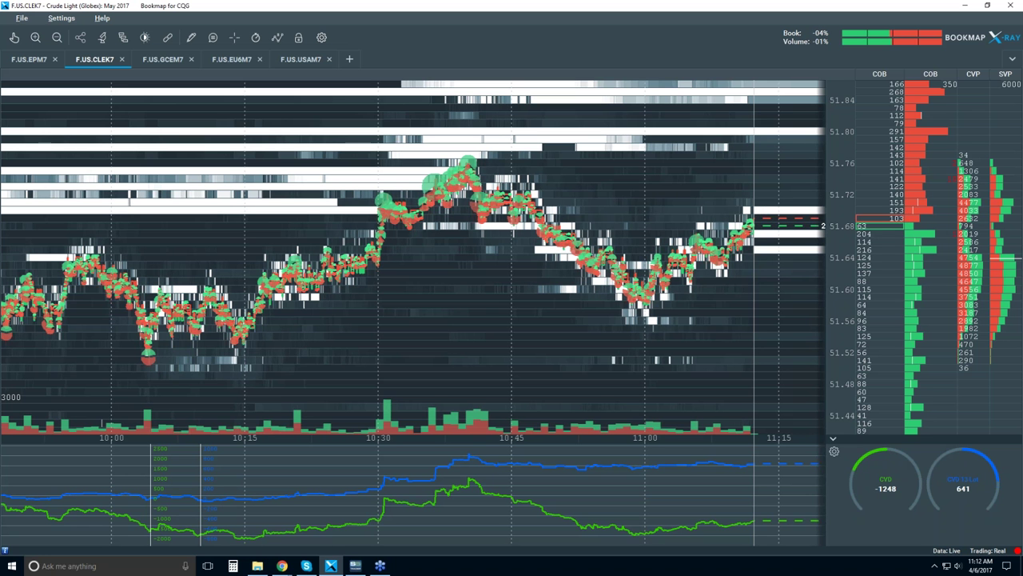
pyautogui.click(835, 452)
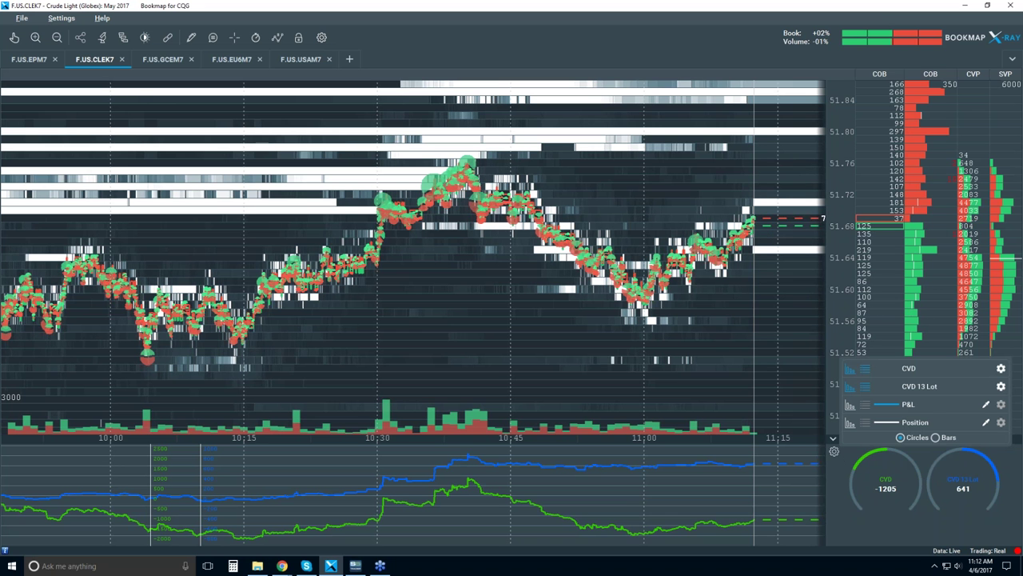
pyautogui.click(866, 387)
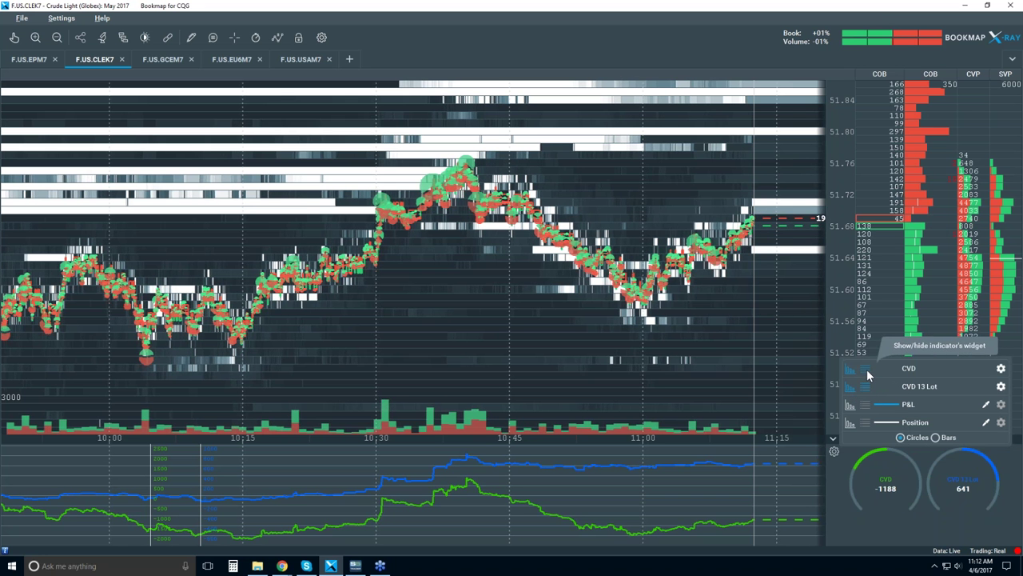
pyautogui.click(868, 371)
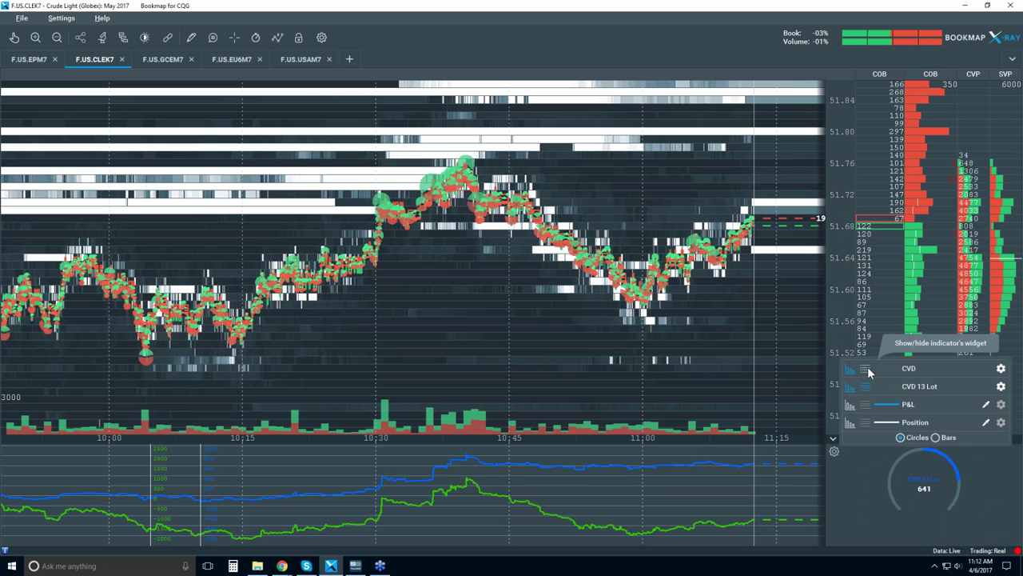
pyautogui.click(867, 371)
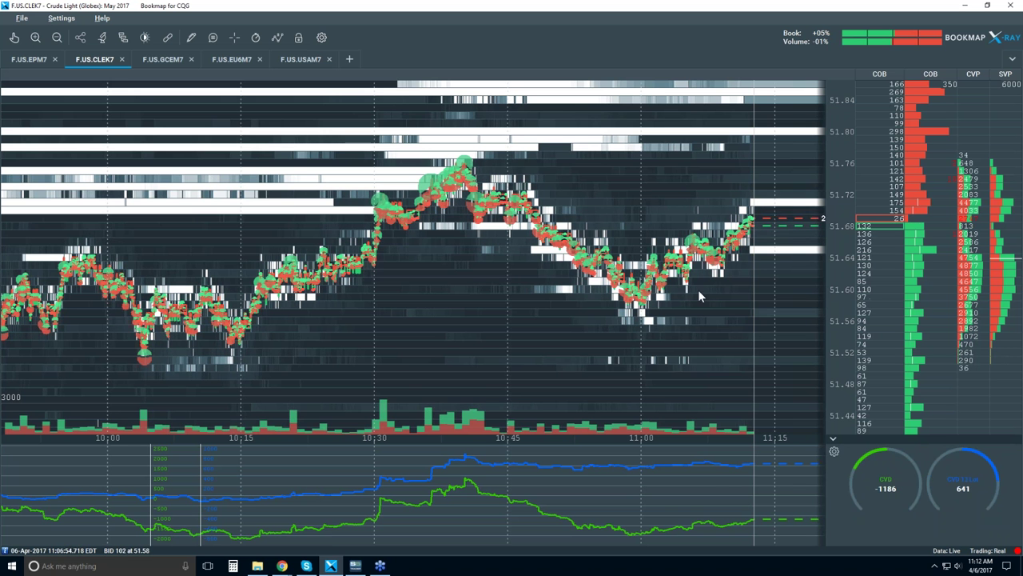
pyautogui.scroll(1, 590, 196)
pyautogui.scroll(1, 590, 196)
pyautogui.scroll(-2, 589, 197)
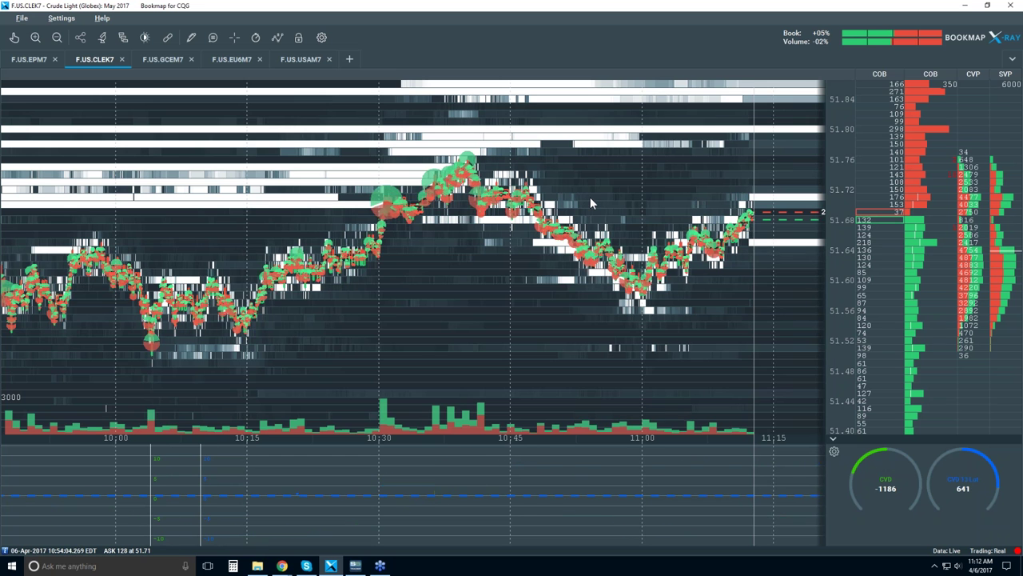
pyautogui.doubleClick(572, 11)
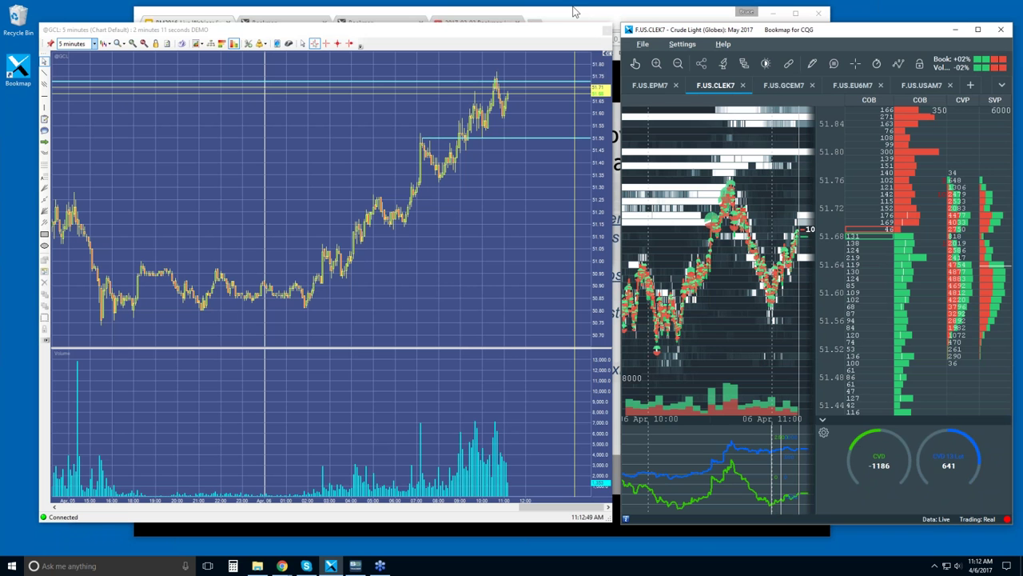
pyautogui.click(512, 81)
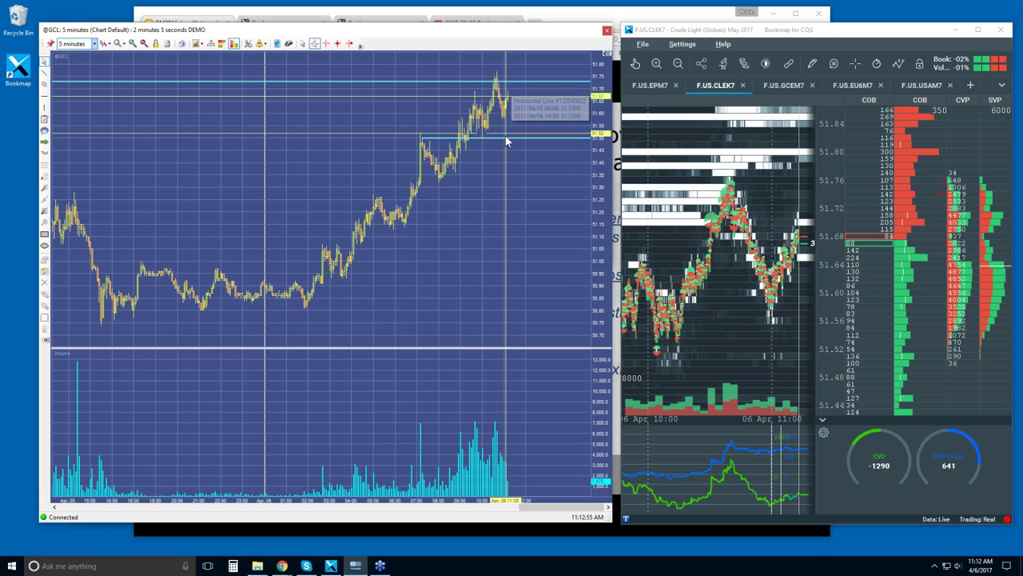
# Maximize Bookmap and examine the F.US.CLEK7 order flow second by second around 09:47:00.
pyautogui.click(829, 32)
pyautogui.doubleClick(830, 31)
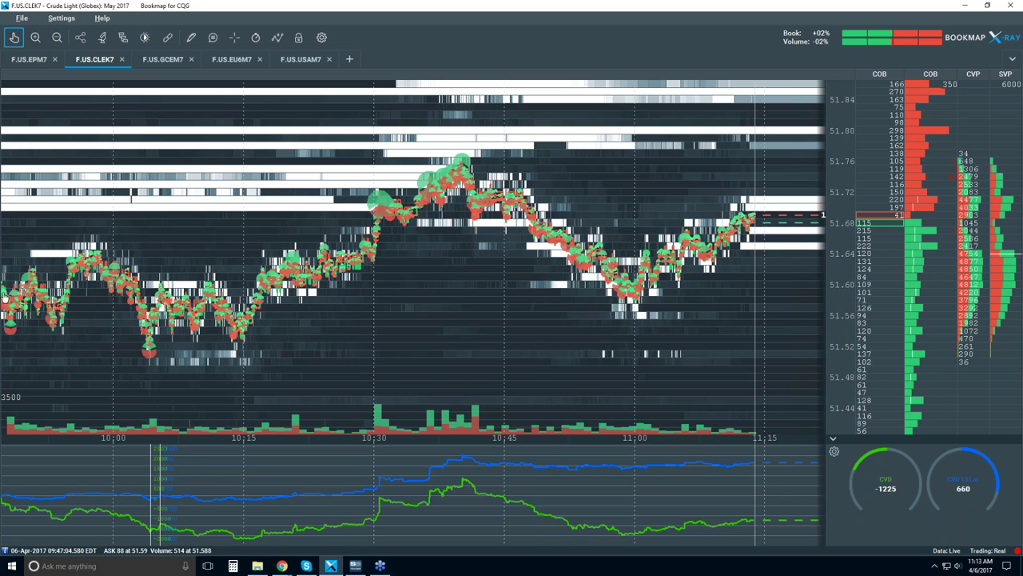
pyautogui.scroll(5, 5, 296)
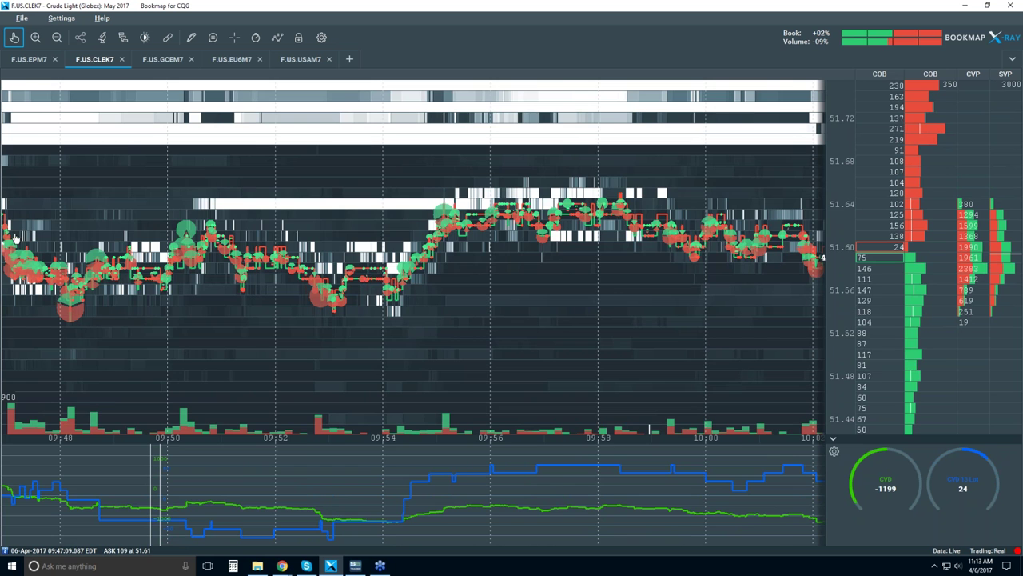
pyautogui.scroll(2, 11, 233)
pyautogui.scroll(3, 11, 234)
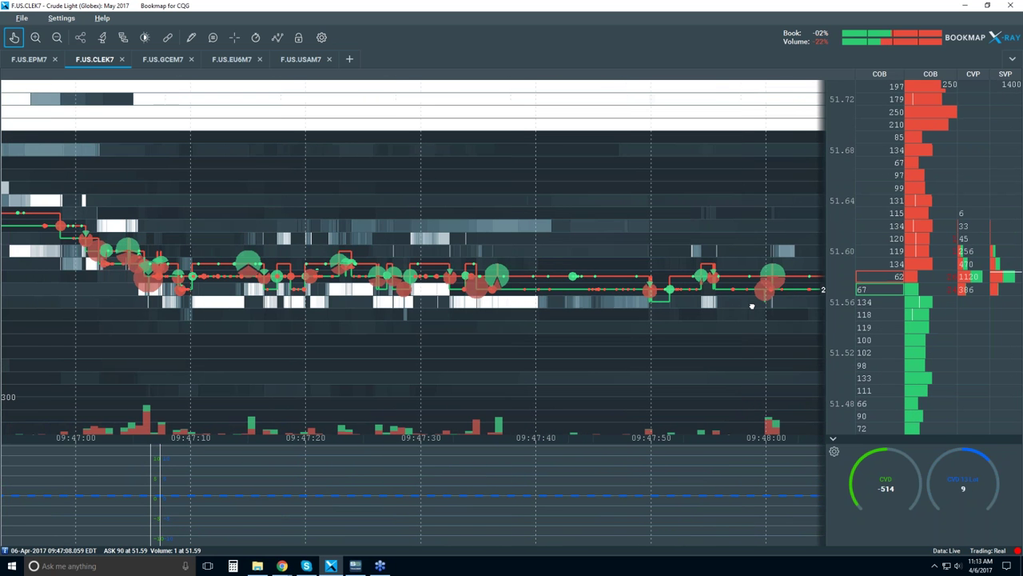
pyautogui.scroll(4, 24, 222)
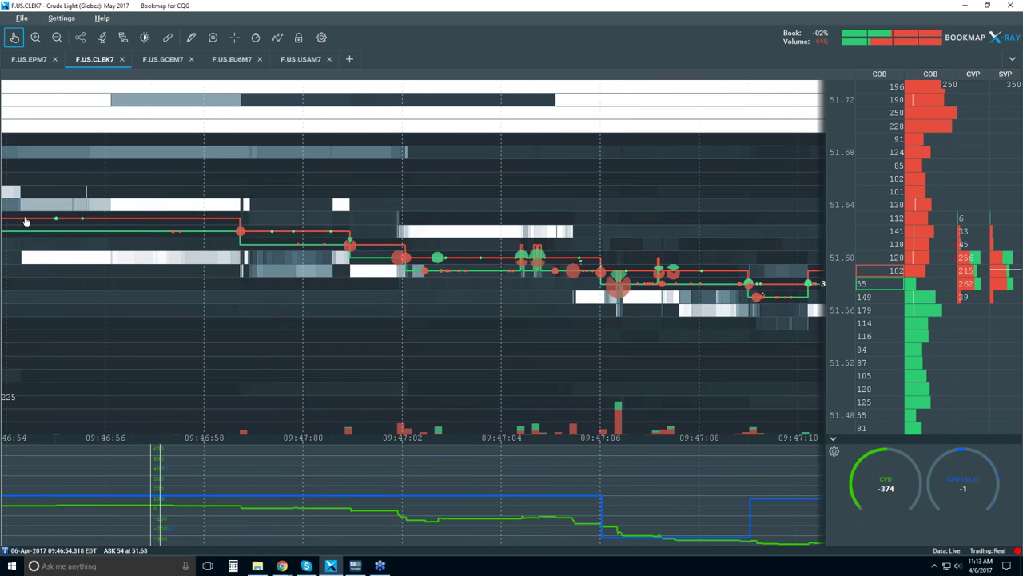
pyautogui.scroll(1, 41, 227)
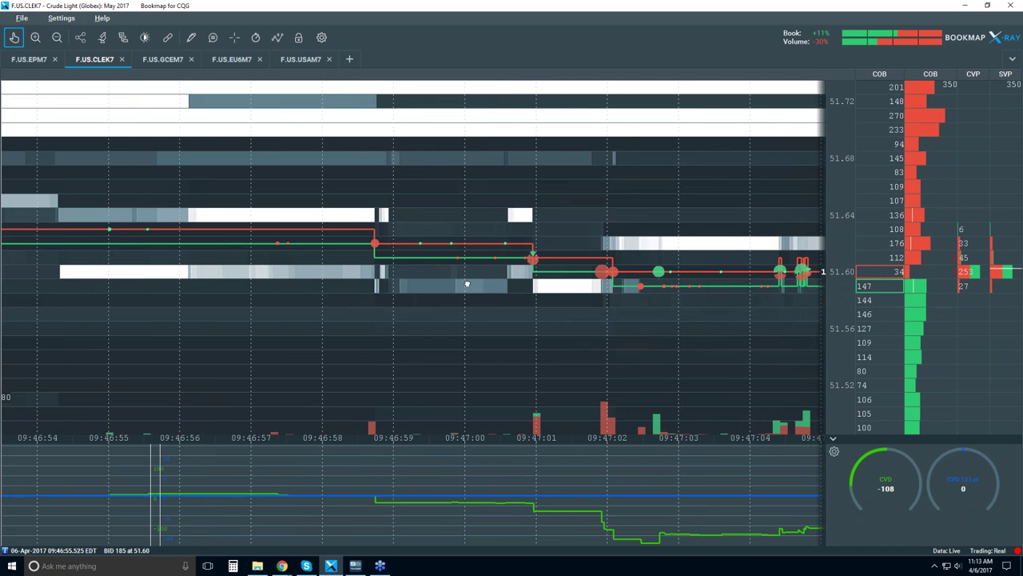
# Examine the F.US.CLEK7 order flow at millisecond scale between about 09:46:53.6 and 09:46:56, before and after the first trades.
pyautogui.scroll(10, 38, 265)
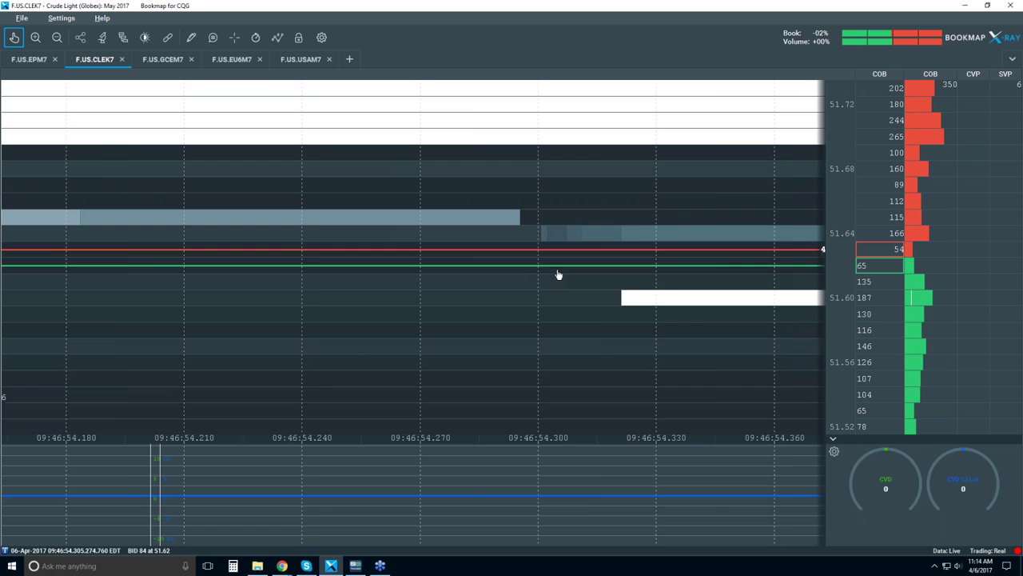
pyautogui.hscroll(-3, 503, 320)
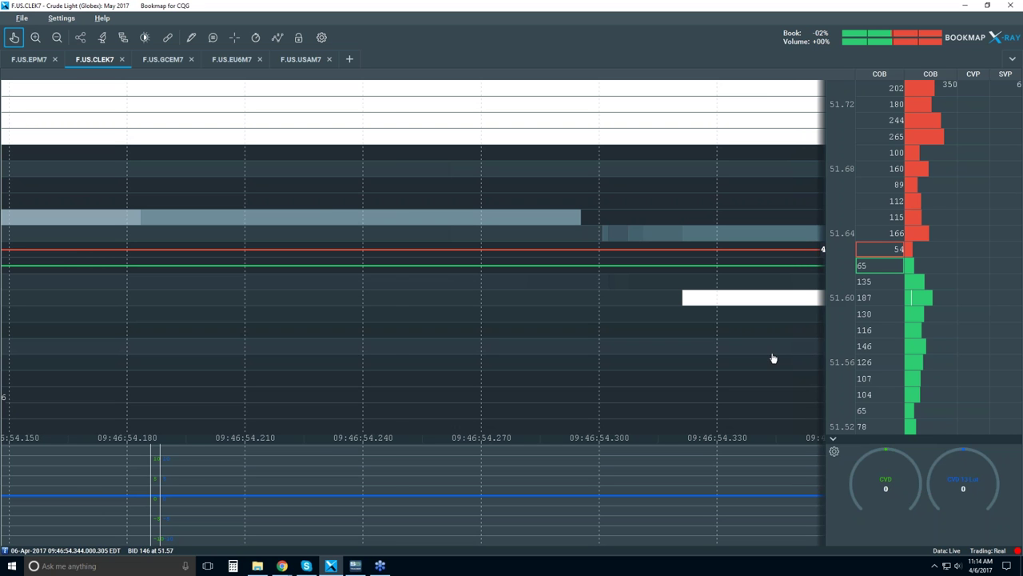
pyautogui.scroll(-3, 739, 330)
pyautogui.scroll(-5, 739, 331)
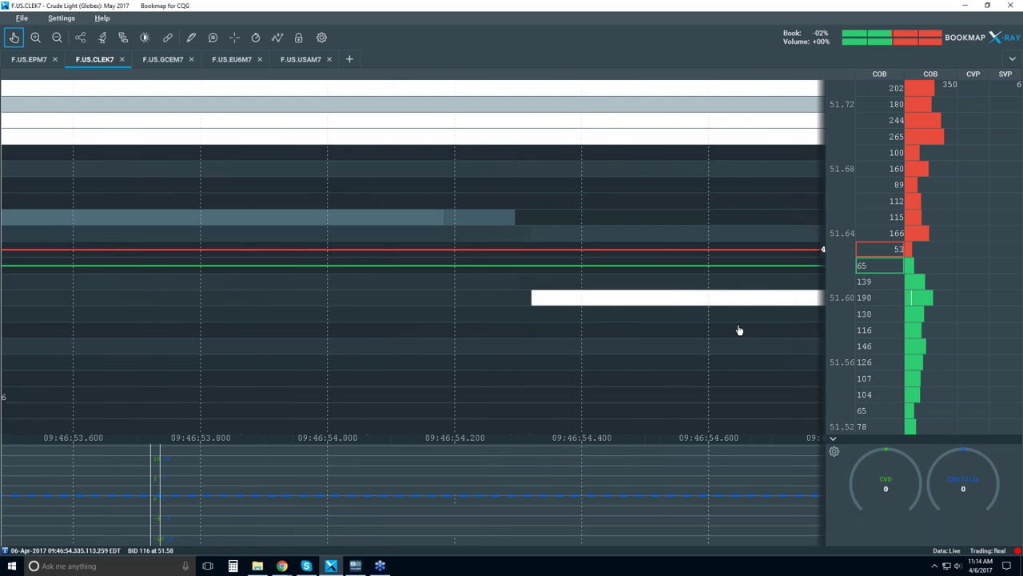
pyautogui.scroll(2, 739, 330)
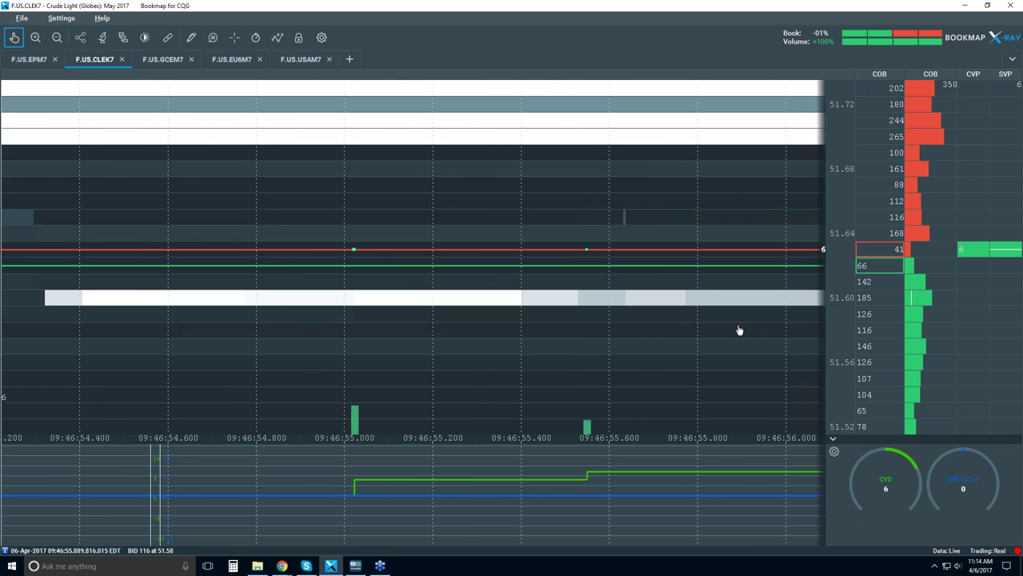
pyautogui.moveTo(450, 365); pyautogui.dragTo(749, 366)
pyautogui.scroll(2, 706, 359)
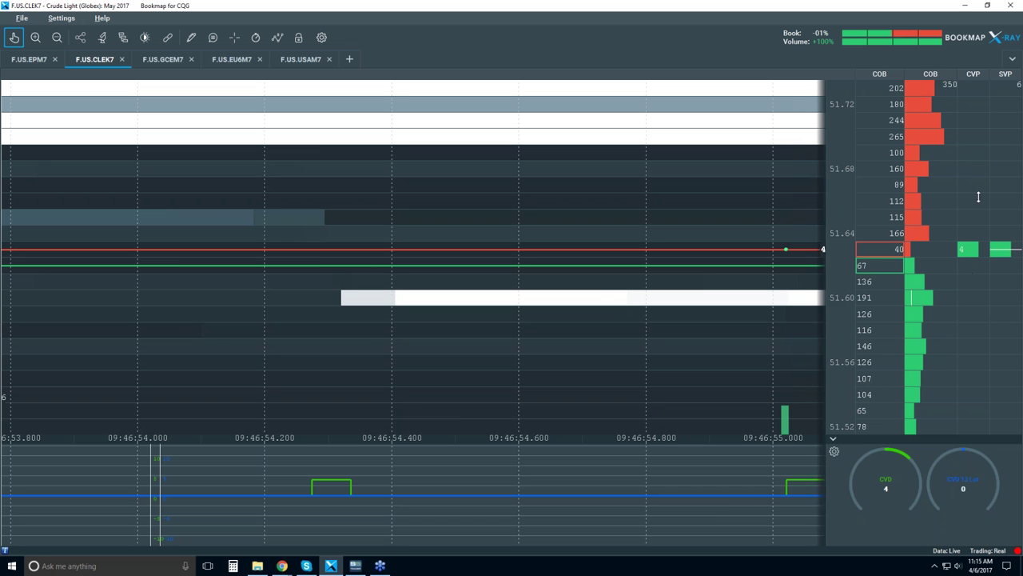
# Insert an extra column beside the chart-range volume column and set it to Trades Counter.
pyautogui.rightClick(975, 199)
pyautogui.moveTo(931, 276)
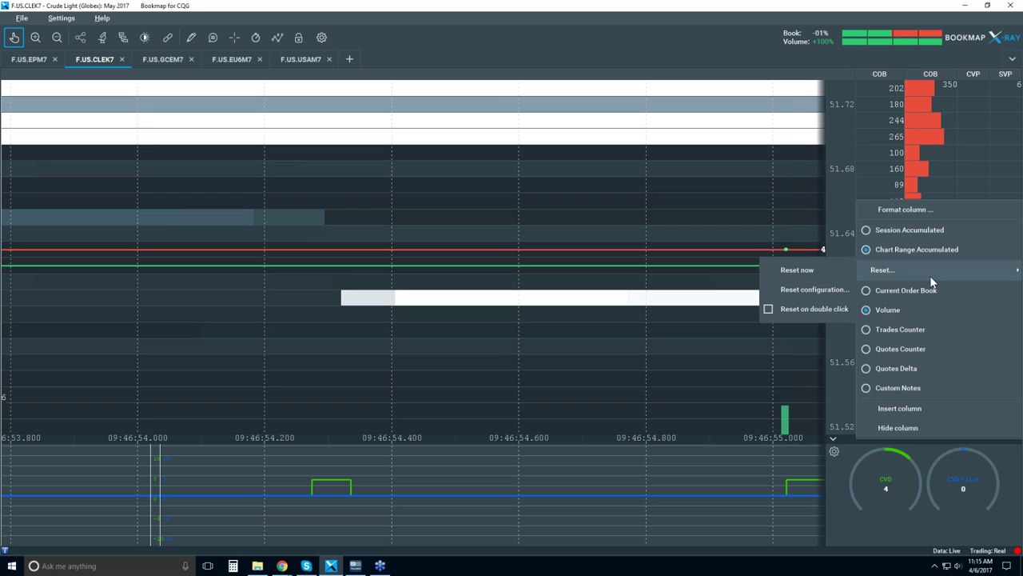
pyautogui.click(922, 408)
pyautogui.rightClick(943, 219)
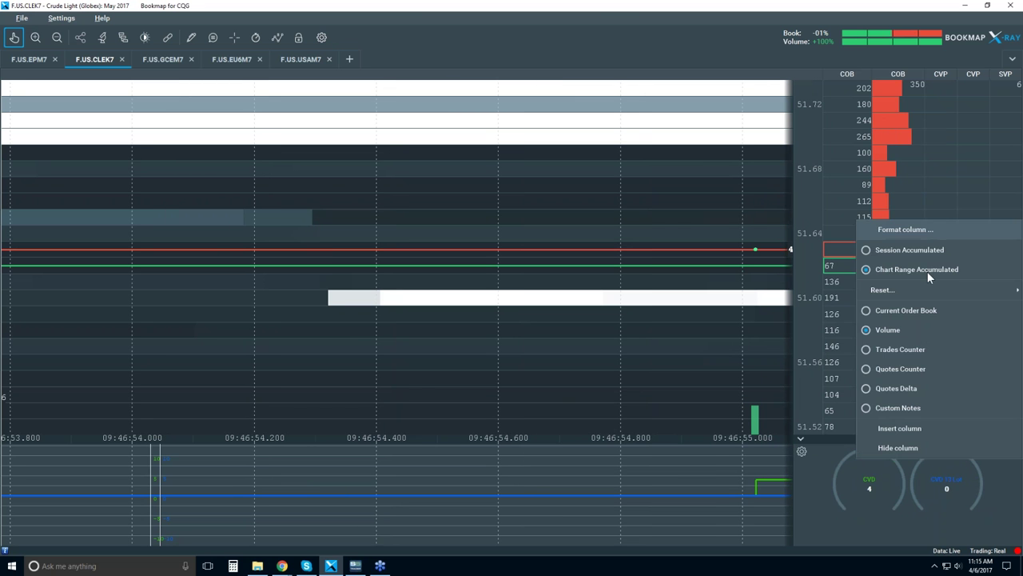
pyautogui.click(927, 350)
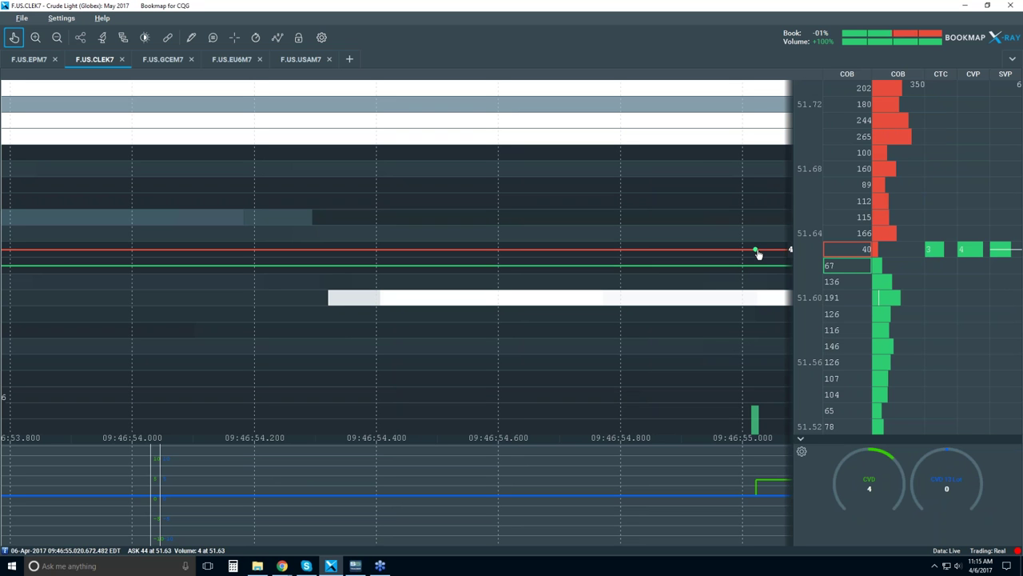
# Examine the trade dot at 51.63 near 09:46:55.021 at microsecond scale to separate its individual trades.
pyautogui.scroll(5, 757, 254)
pyautogui.scroll(5, 751, 256)
pyautogui.scroll(4, 757, 254)
pyautogui.scroll(2, 695, 254)
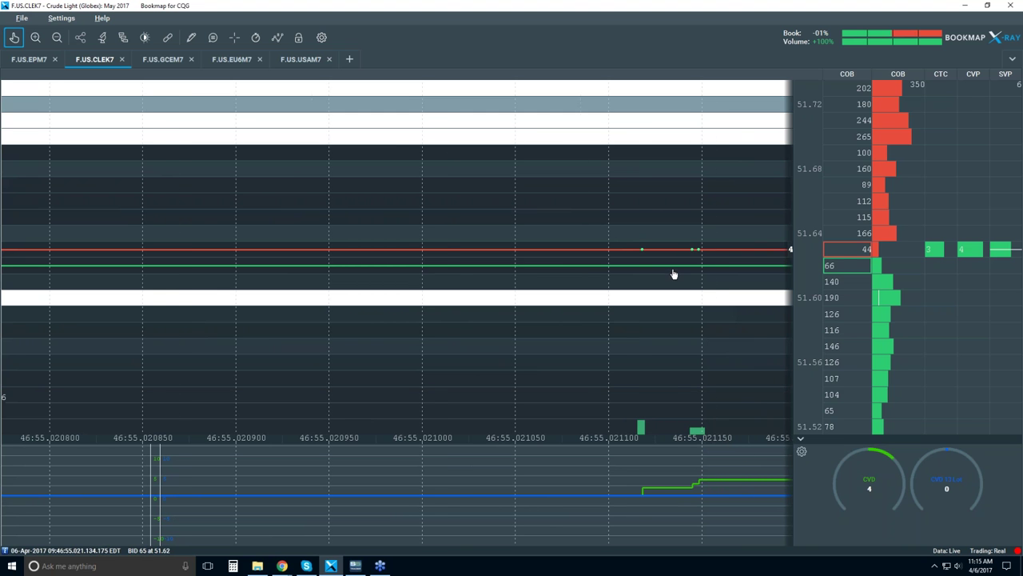
pyautogui.scroll(2, 671, 274)
pyautogui.scroll(3, 662, 280)
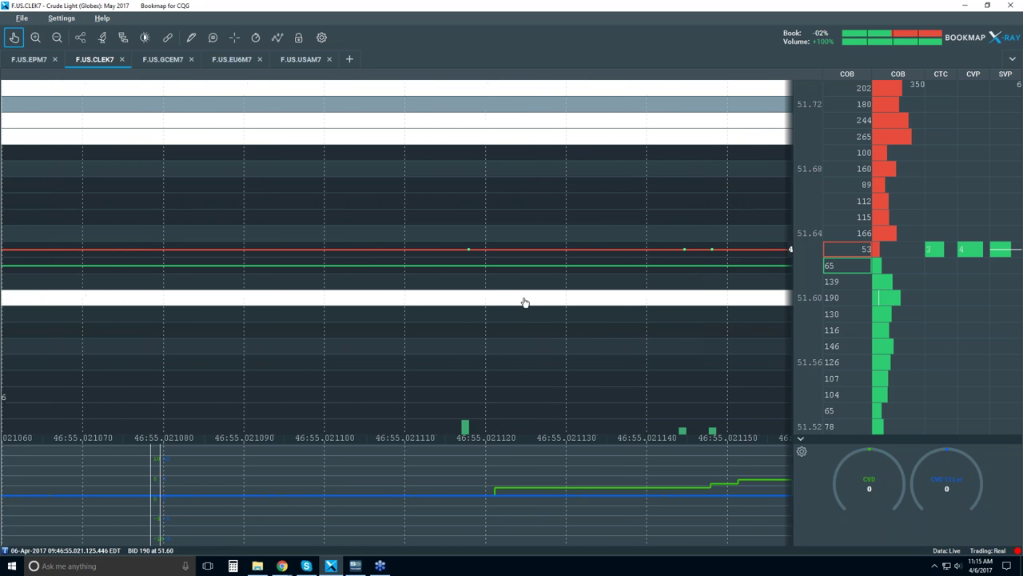
pyautogui.moveTo(456, 320); pyautogui.dragTo(632, 340)
pyautogui.moveTo(646, 255); pyautogui.dragTo(653, 254)
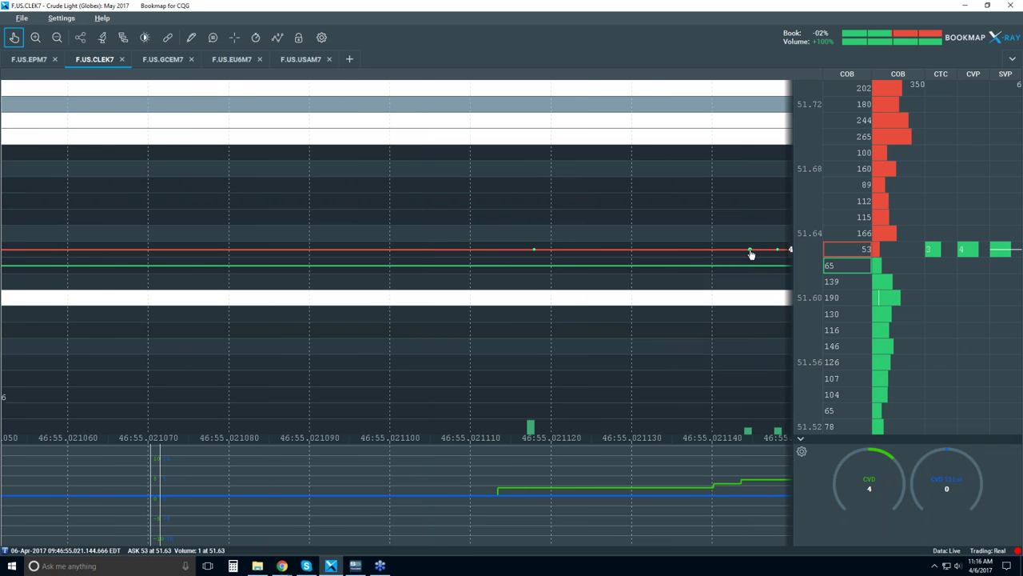
# Turn on the chart's data tooltip and inspect the individual trades around 09:46:55.0211 with it.
pyautogui.click(213, 38)
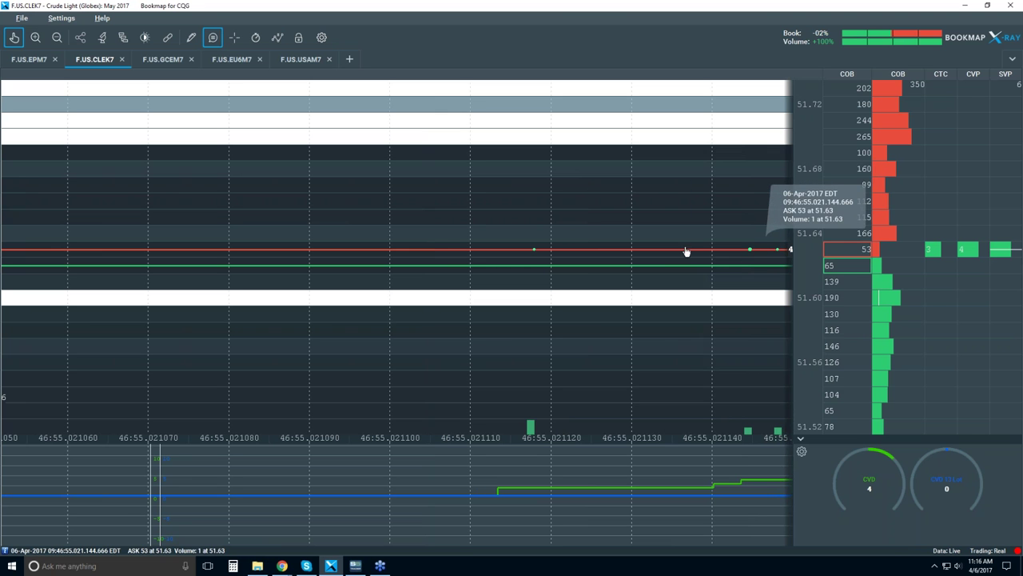
pyautogui.moveTo(534, 253)
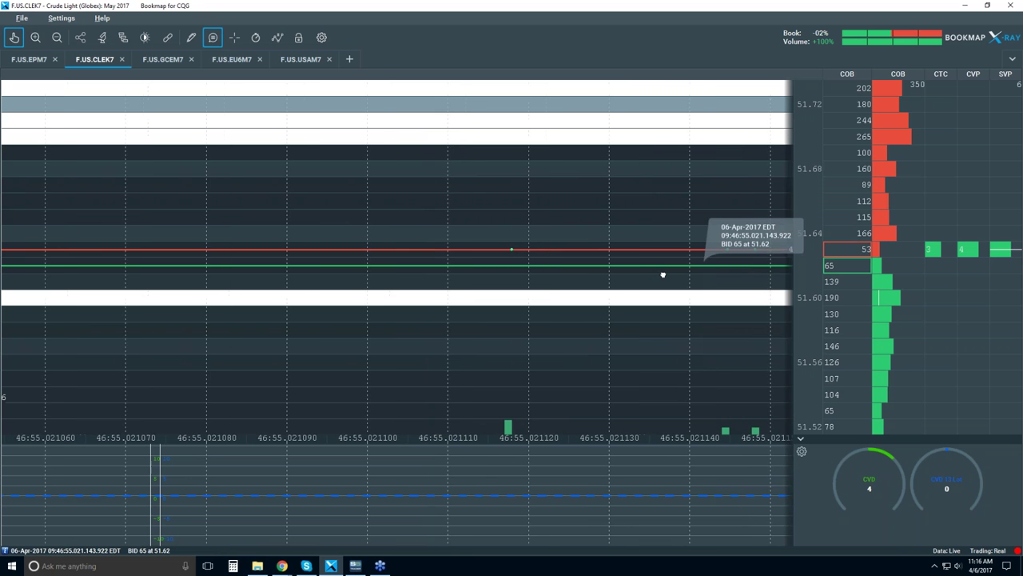
pyautogui.moveTo(690, 254)
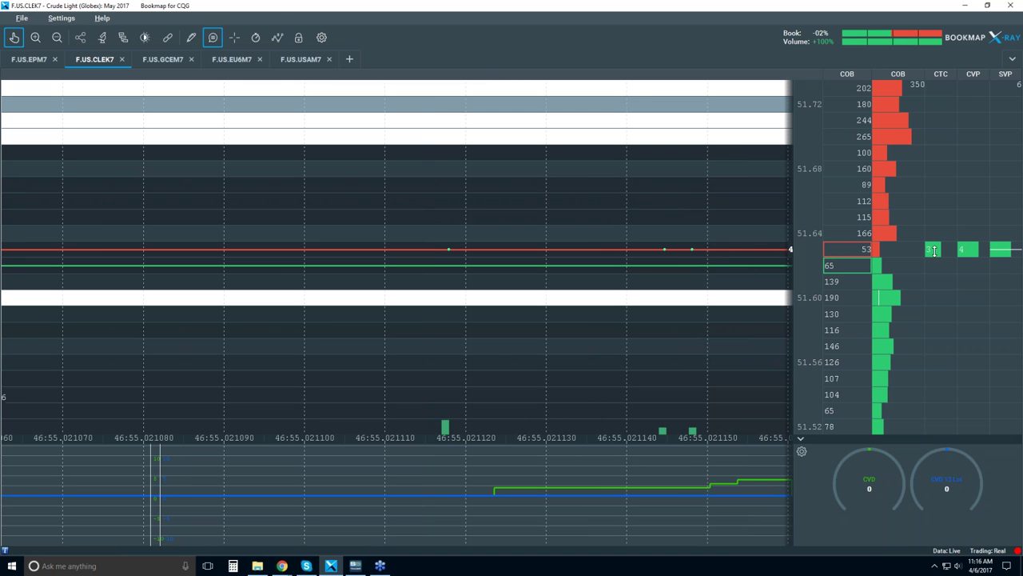
# Widen the time range step by step from microseconds to the morning session, and examine the F.US.CLEK7 price action with both CVD lines.
pyautogui.scroll(-3, 665, 293)
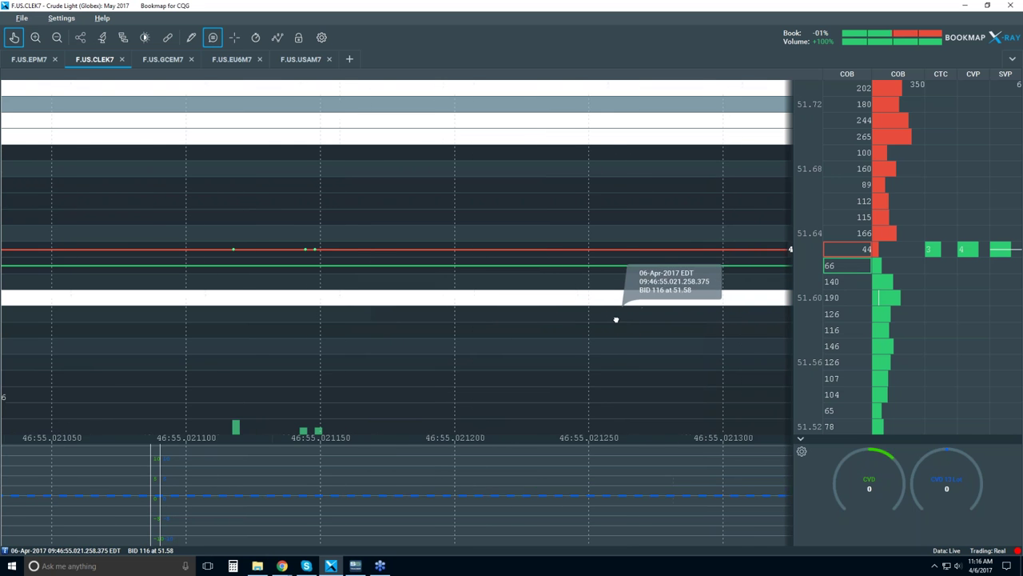
pyautogui.scroll(-5, 649, 324)
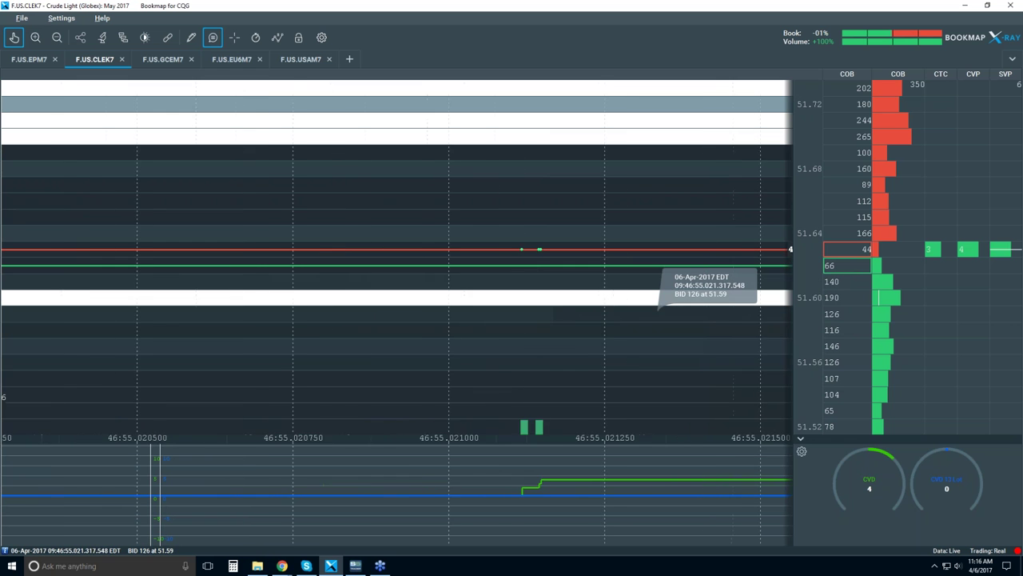
pyautogui.scroll(-3, 649, 326)
pyautogui.scroll(-4, 647, 337)
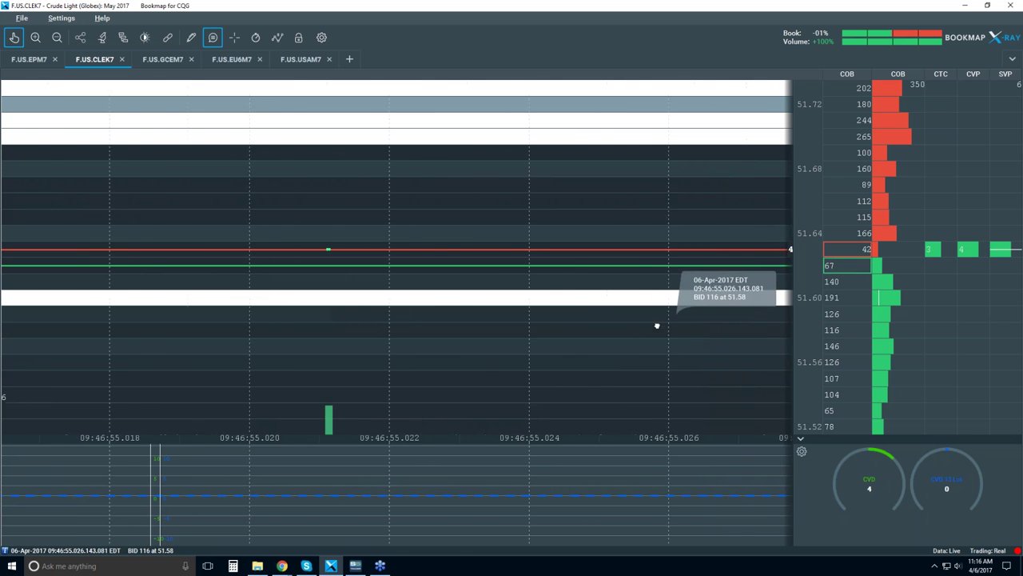
pyautogui.scroll(-4, 632, 336)
pyautogui.scroll(-5, 647, 343)
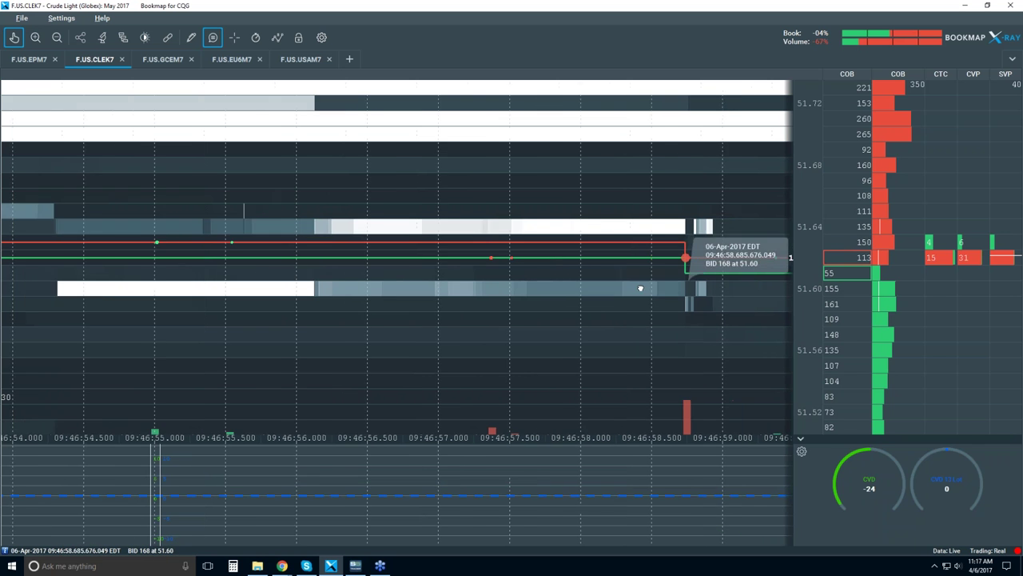
pyautogui.scroll(-5, 648, 302)
pyautogui.scroll(-5, 648, 302)
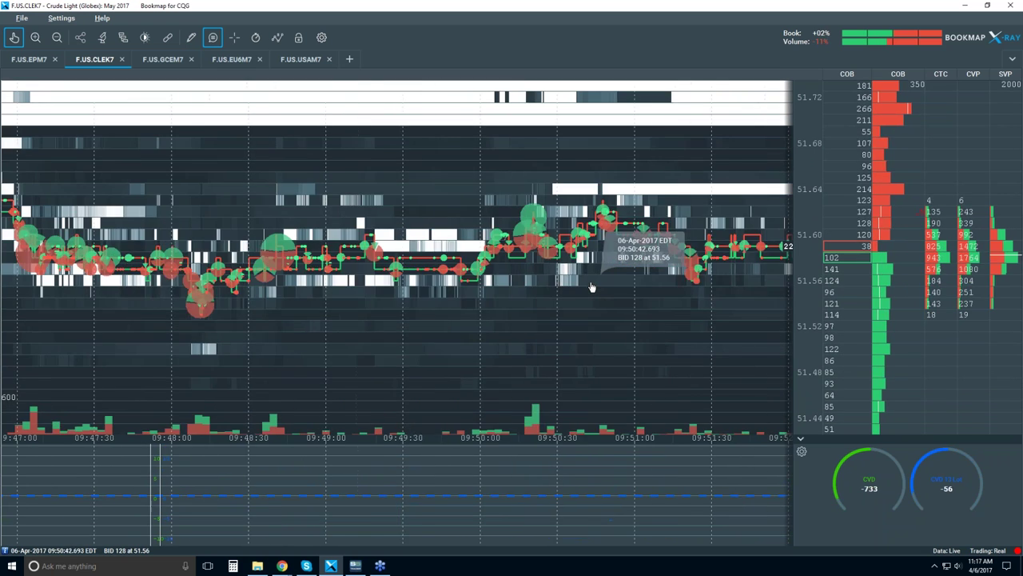
pyautogui.scroll(-6, 592, 286)
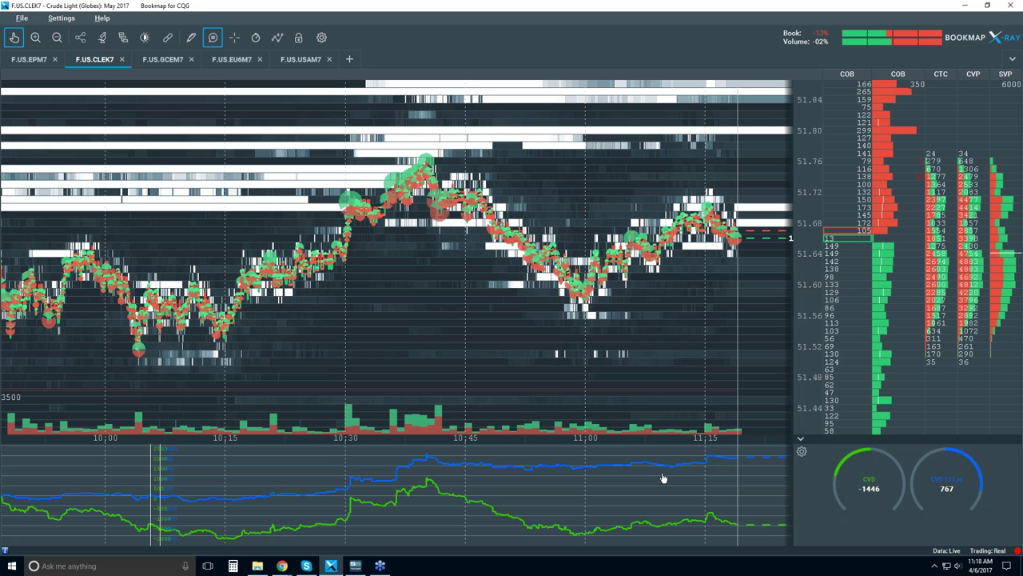
# Set the CVD 13 Lot indicator's minimum accountable volume size to 5 in the add-ons configuration and close it.
pyautogui.moveTo(621, 379)
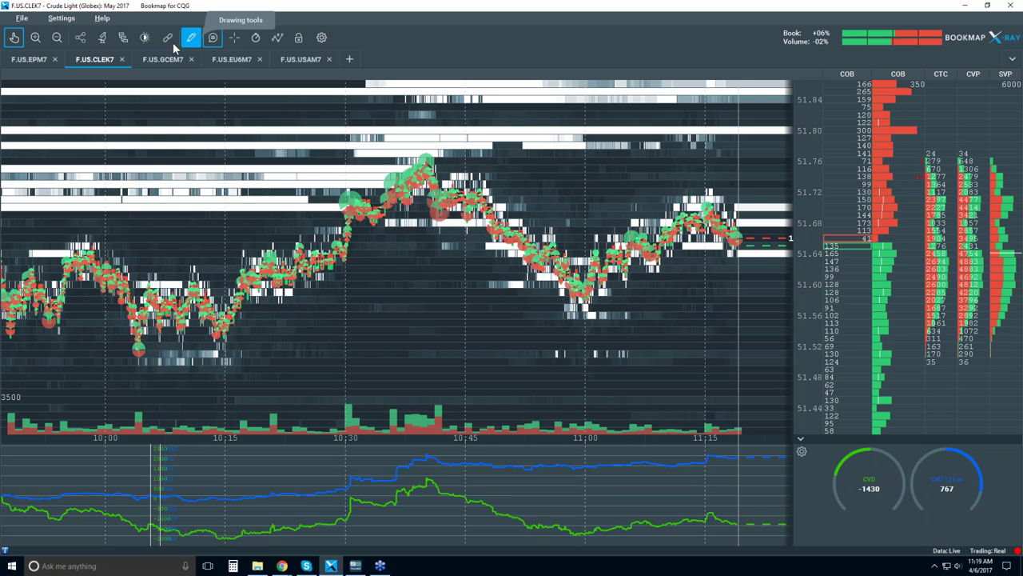
pyautogui.click(123, 39)
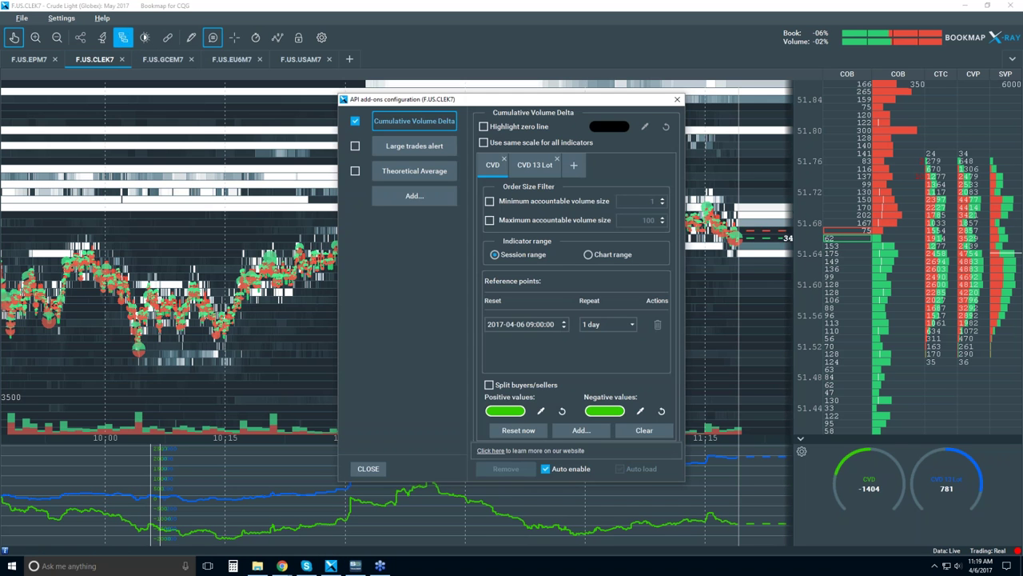
pyautogui.click(535, 166)
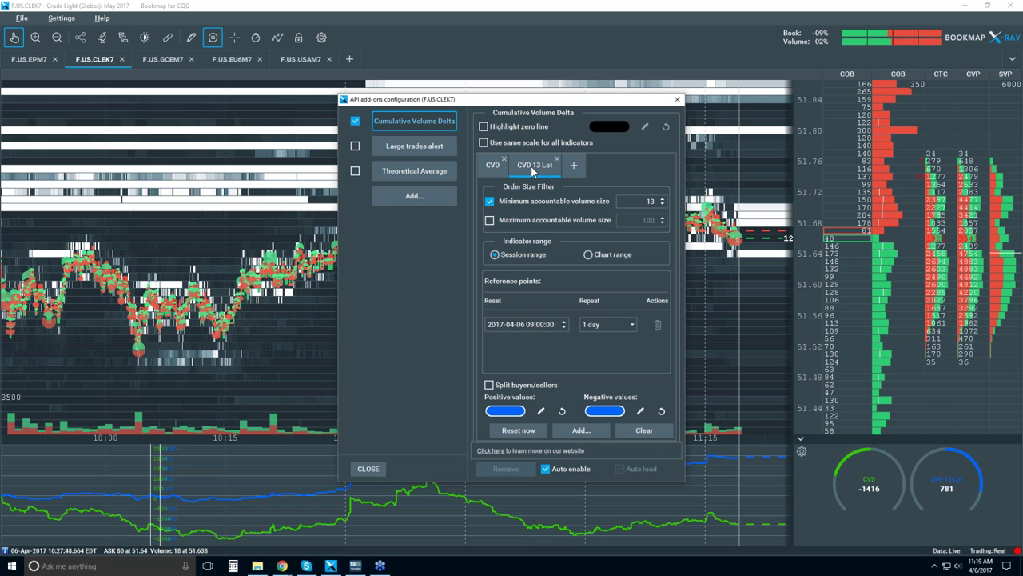
pyautogui.click(663, 204)
pyautogui.click(662, 203)
pyautogui.click(663, 205)
pyautogui.click(663, 205)
pyautogui.click(663, 205)
pyautogui.click(663, 205)
pyautogui.click(663, 205)
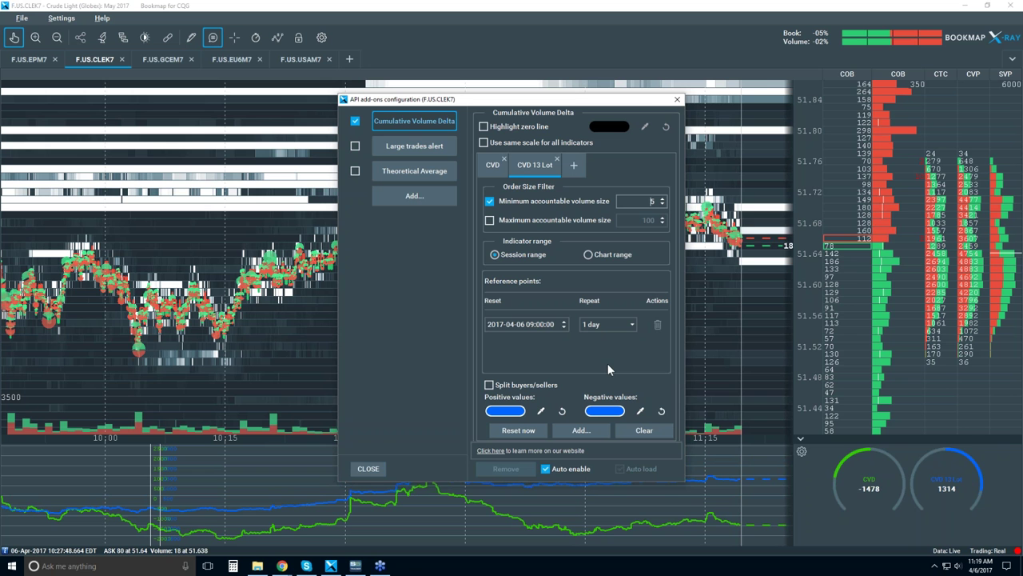
pyautogui.click(677, 101)
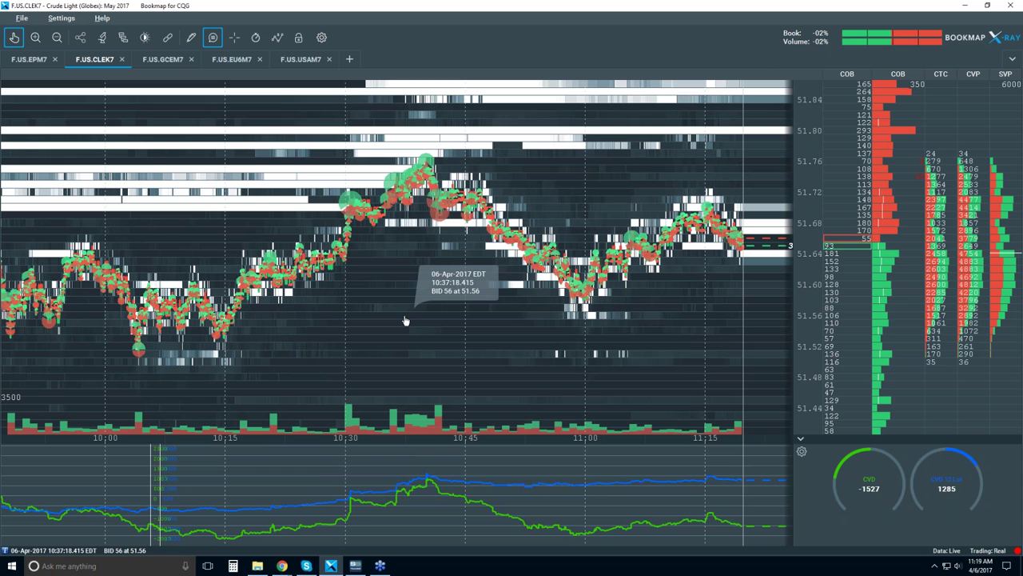
# Reopen the add-ons configuration, enable the maximum accountable volume size for CVD 13 Lot and set it to 20.
pyautogui.scroll(-1, 421, 311)
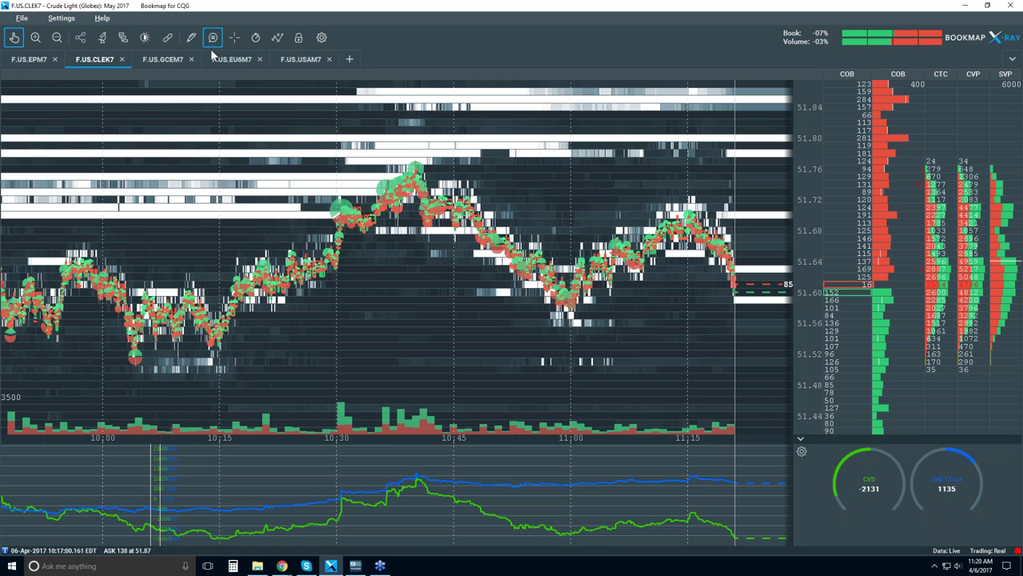
pyautogui.click(125, 40)
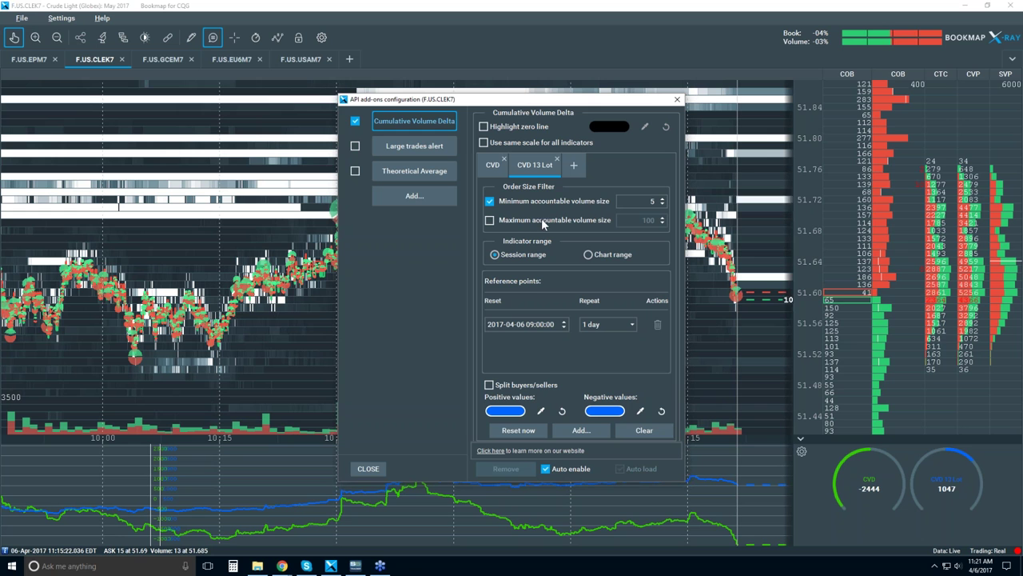
pyautogui.click(489, 221)
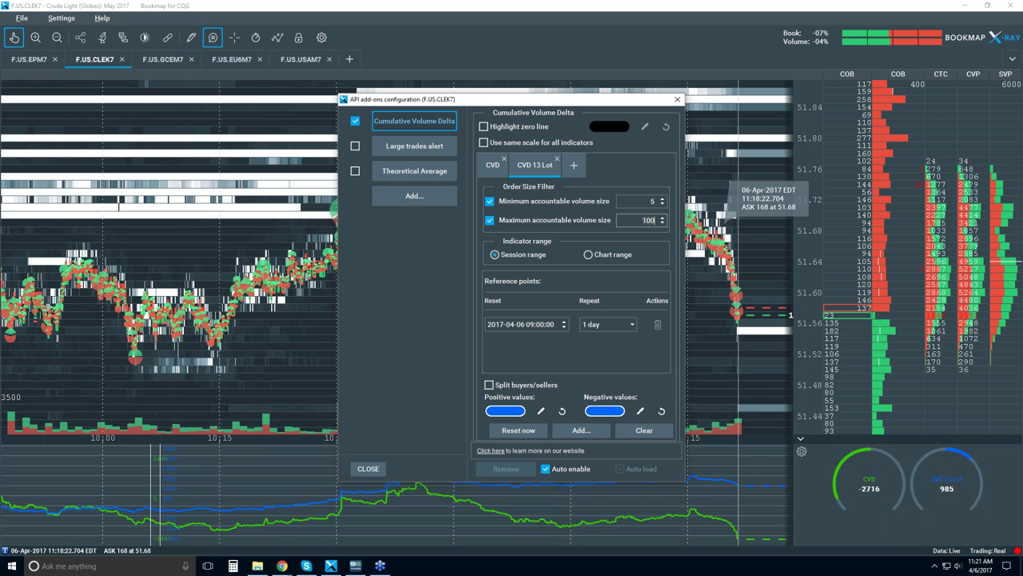
pyautogui.moveTo(622, 107); pyautogui.dragTo(456, 359)
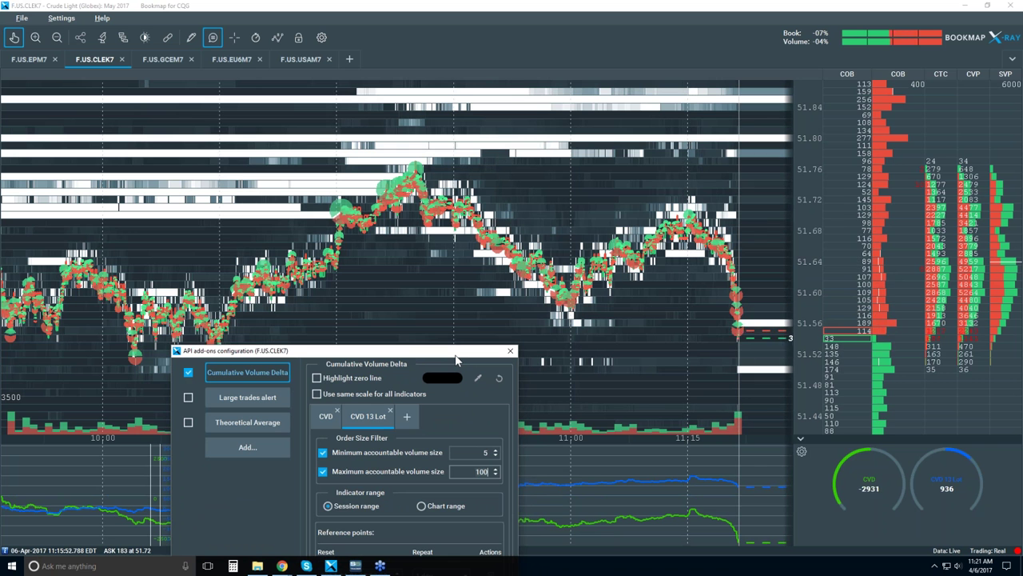
pyautogui.moveTo(455, 359); pyautogui.dragTo(557, 116)
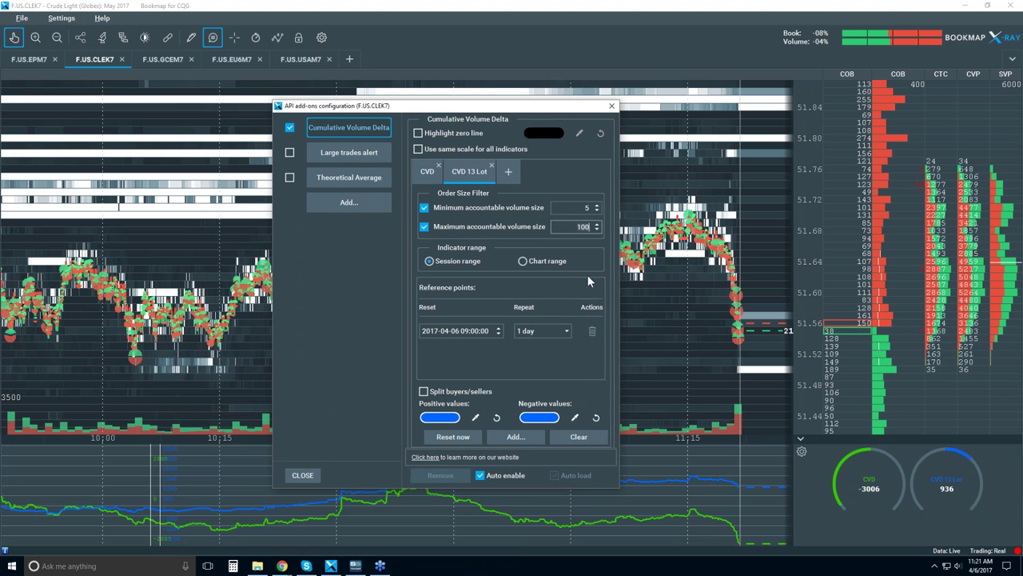
pyautogui.moveTo(710, 316)
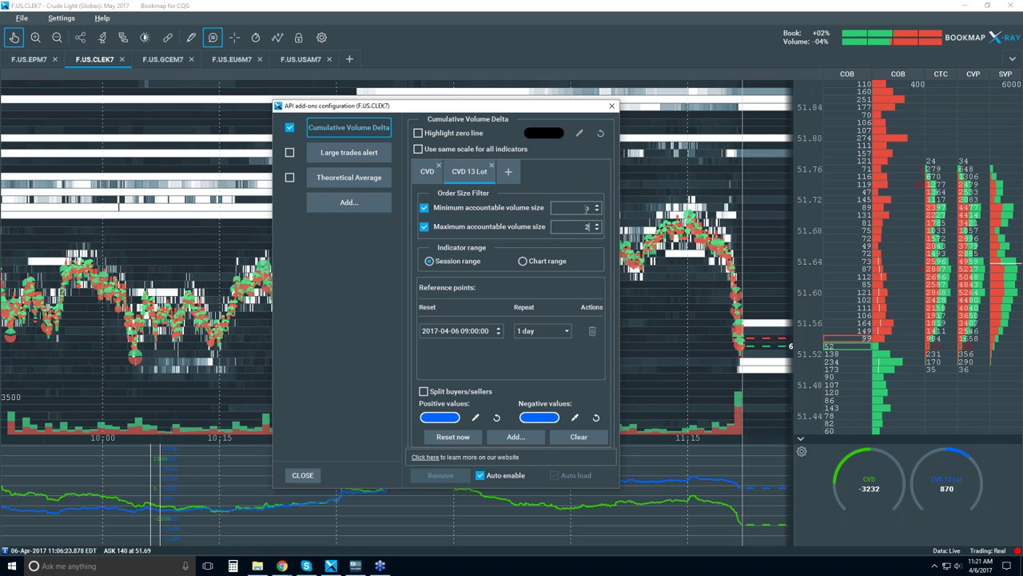
pyautogui.write('0')
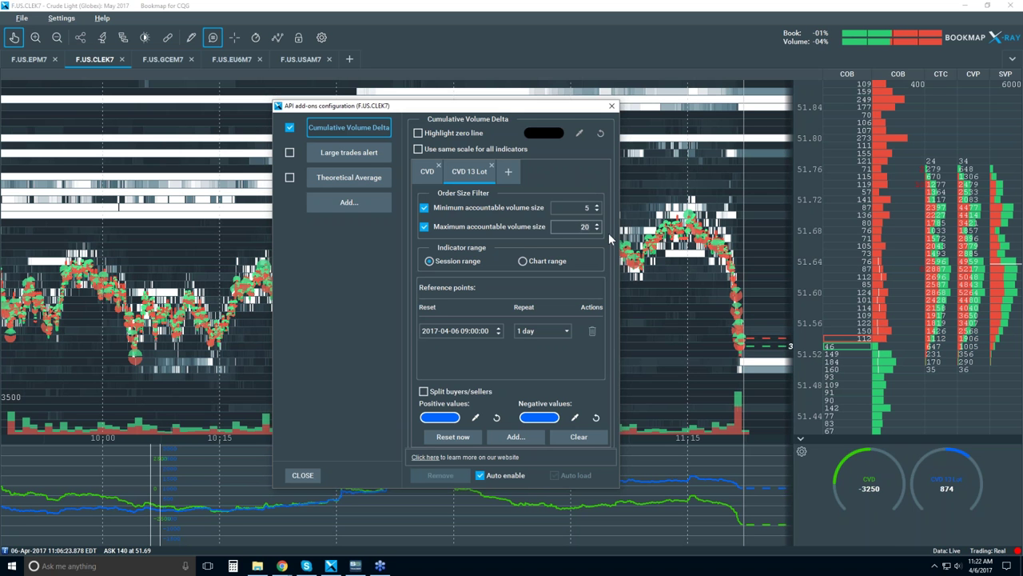
# Turn off the maximum volume limit for CVD 13 Lot, and set the CVD indicator's maximum accountable volume size to 20.
pyautogui.click(424, 226)
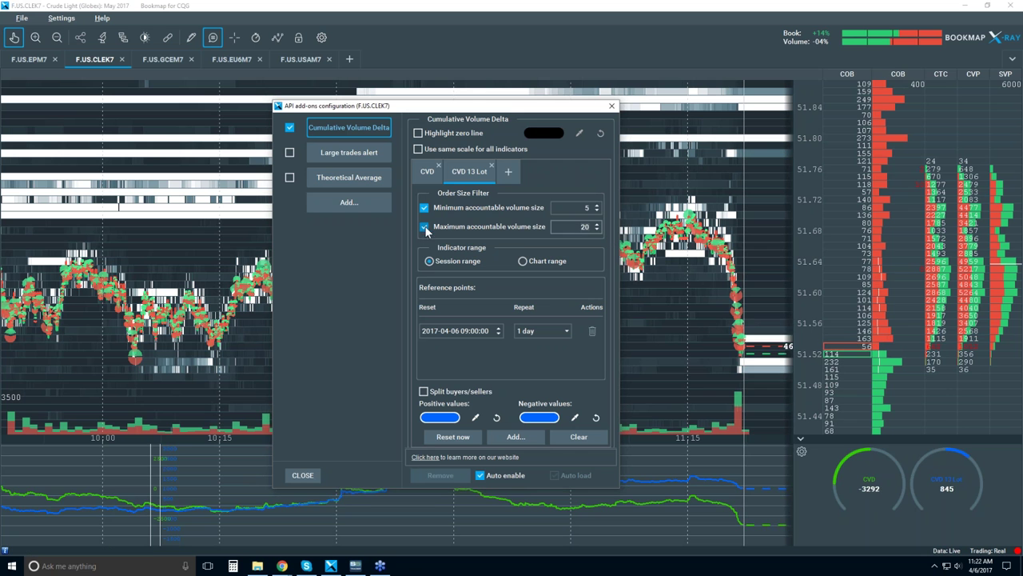
pyautogui.click(428, 171)
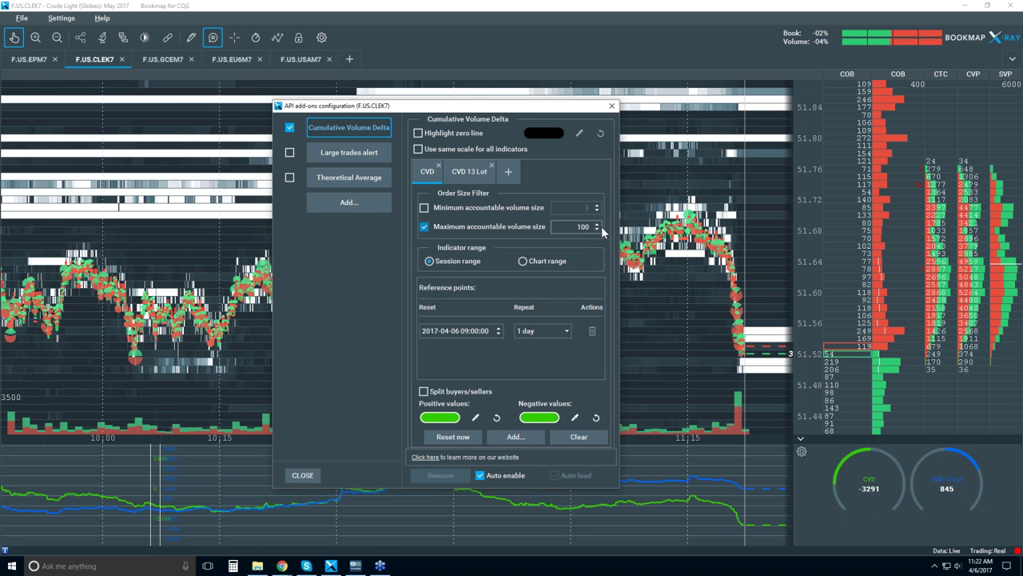
pyautogui.press('BackSpace')
pyautogui.press('BackSpace')
pyautogui.press('BackSpace')
pyautogui.write('20')
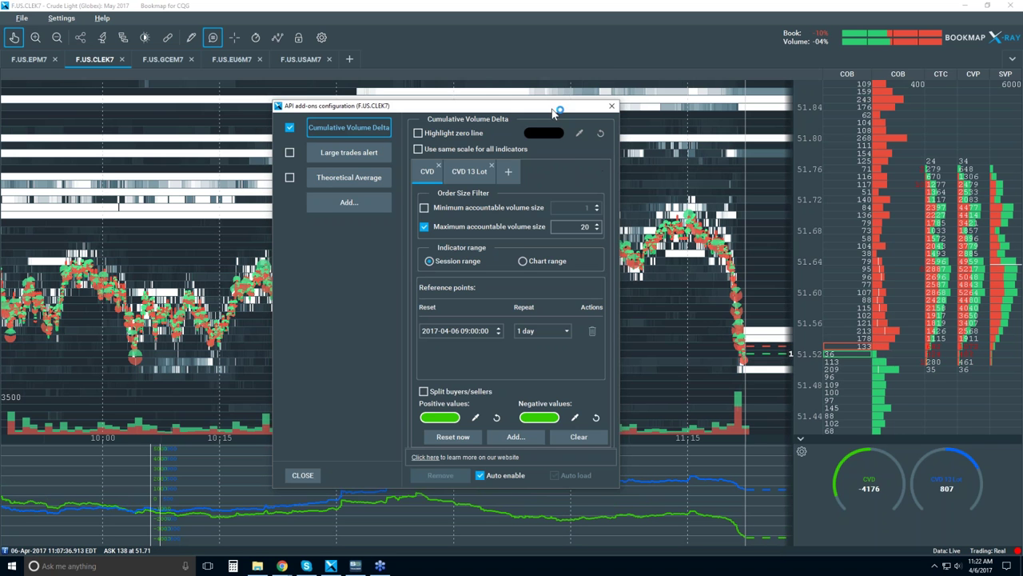
# Turn off the maximum accountable volume size for the CVD indicator and close the add-ons configuration.
pyautogui.moveTo(552, 110); pyautogui.dragTo(543, 63)
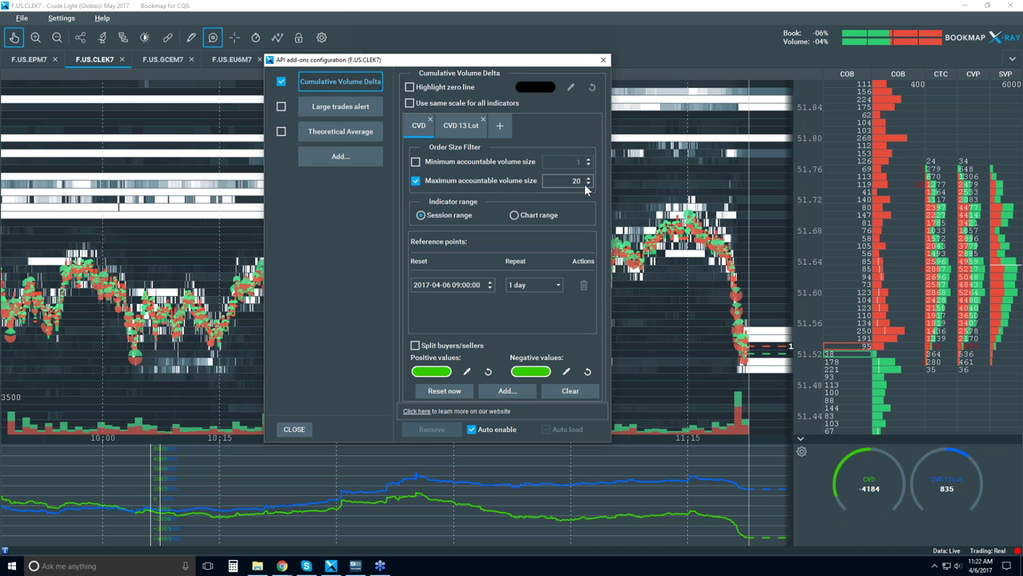
pyautogui.click(416, 181)
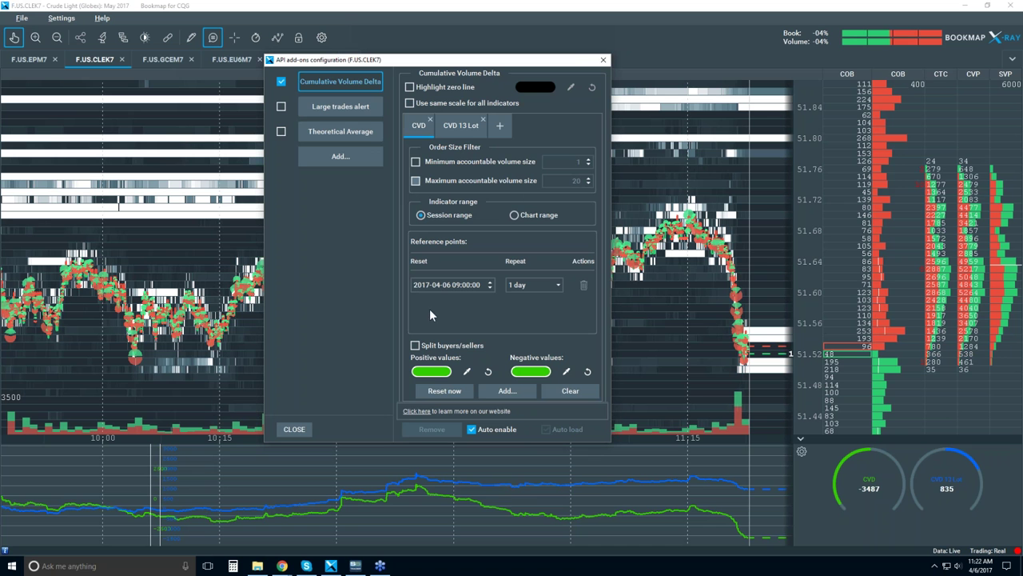
pyautogui.click(604, 63)
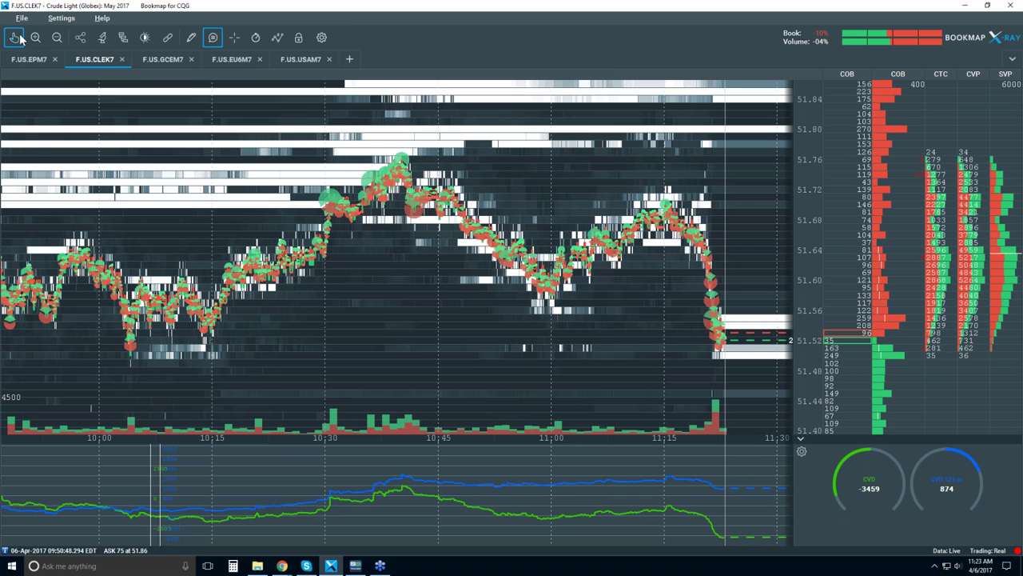
pyautogui.click(214, 38)
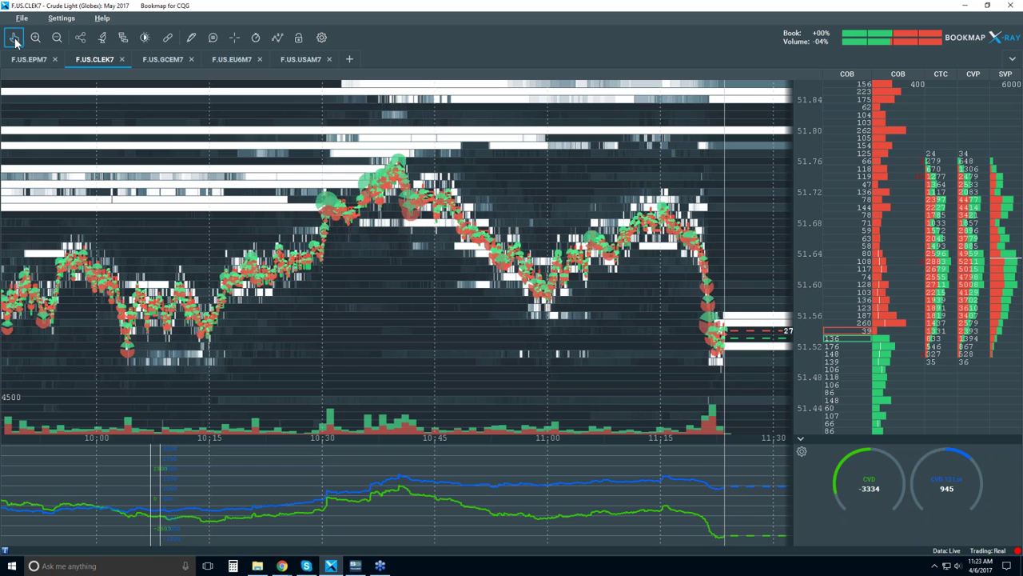
# Examine the 10:30 buying burst and the rise to the 10:40 high on F.US.CLEK7 against both CVD lines.
pyautogui.scroll(2, 323, 206)
pyautogui.scroll(5, 324, 207)
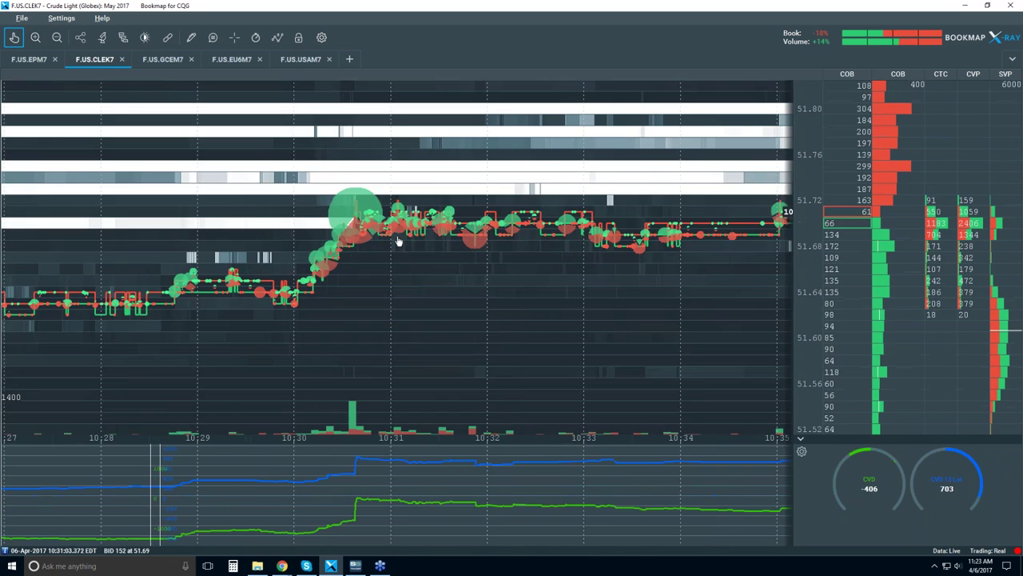
pyautogui.moveTo(398, 242); pyautogui.dragTo(420, 243)
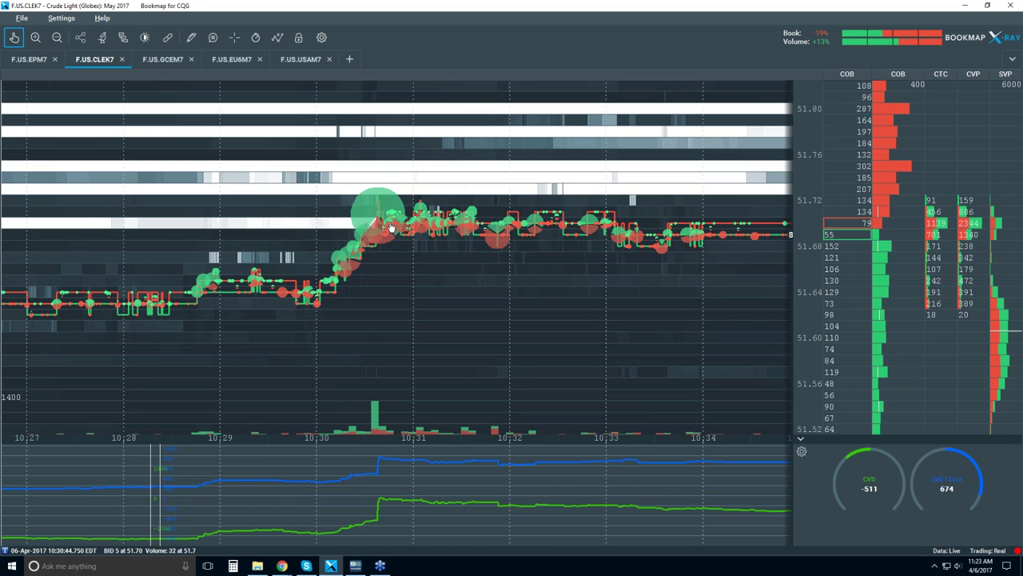
pyautogui.scroll(2, 386, 228)
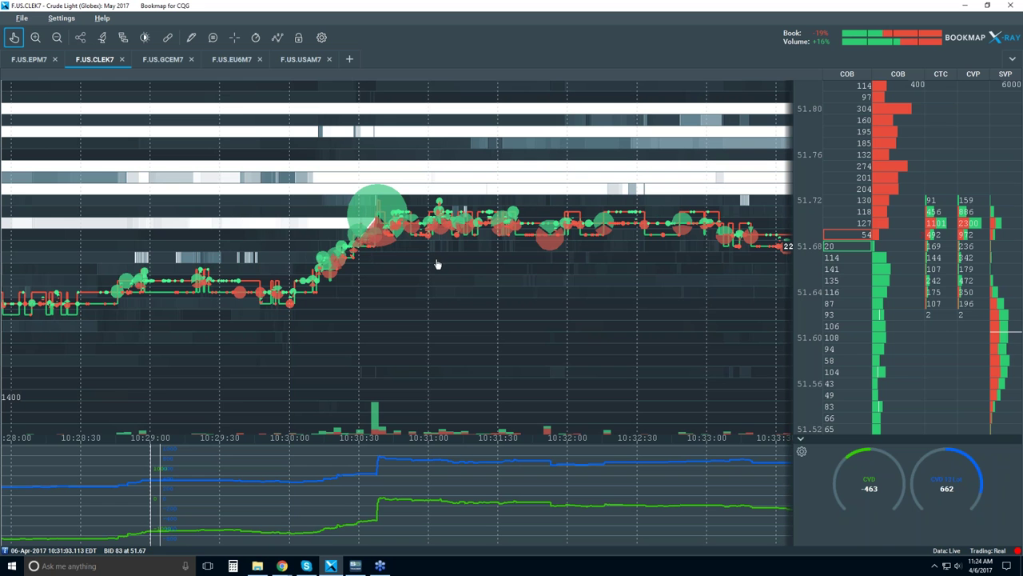
pyautogui.scroll(-5, 431, 267)
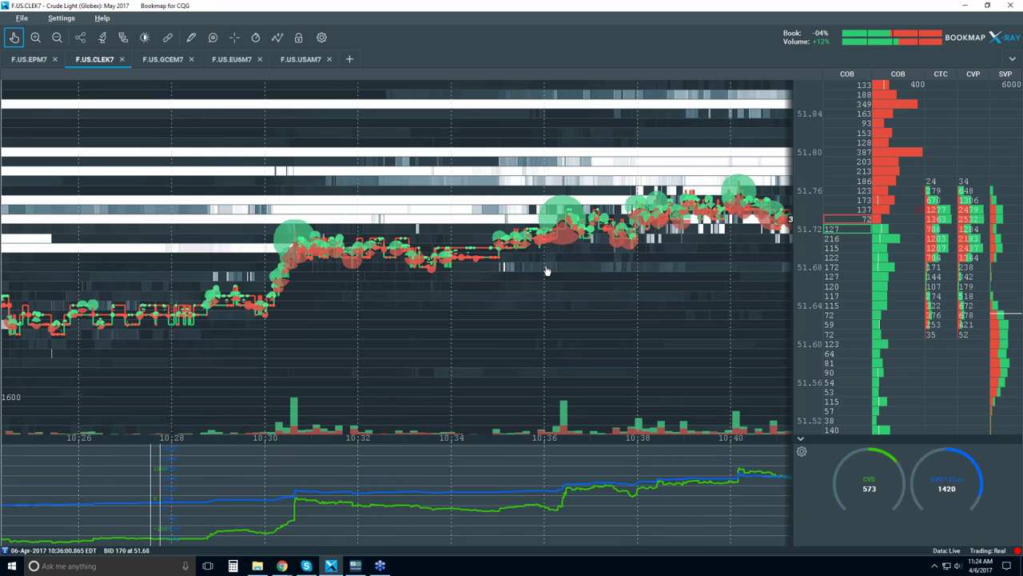
pyautogui.scroll(-3, 546, 271)
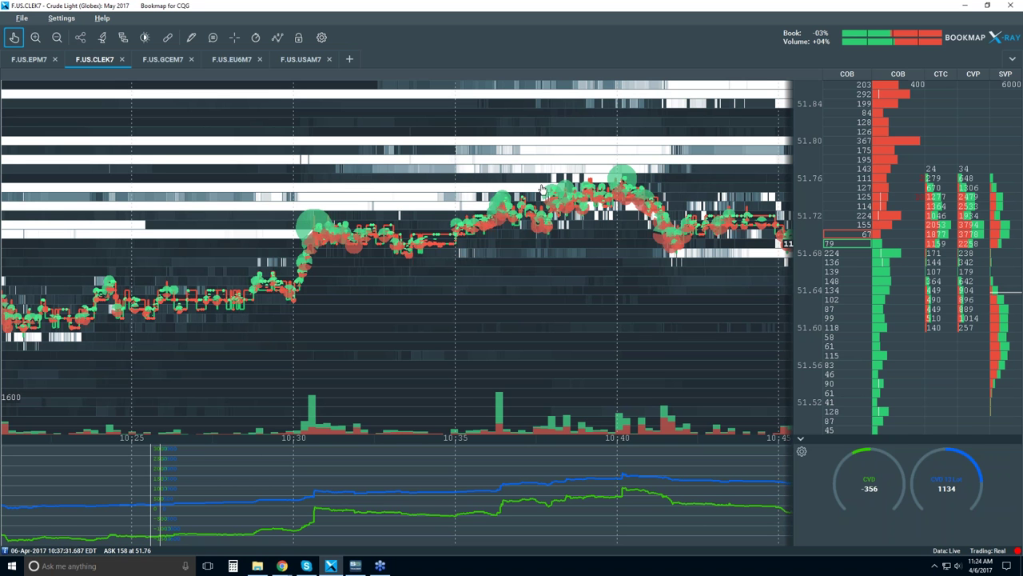
pyautogui.scroll(-4, 637, 269)
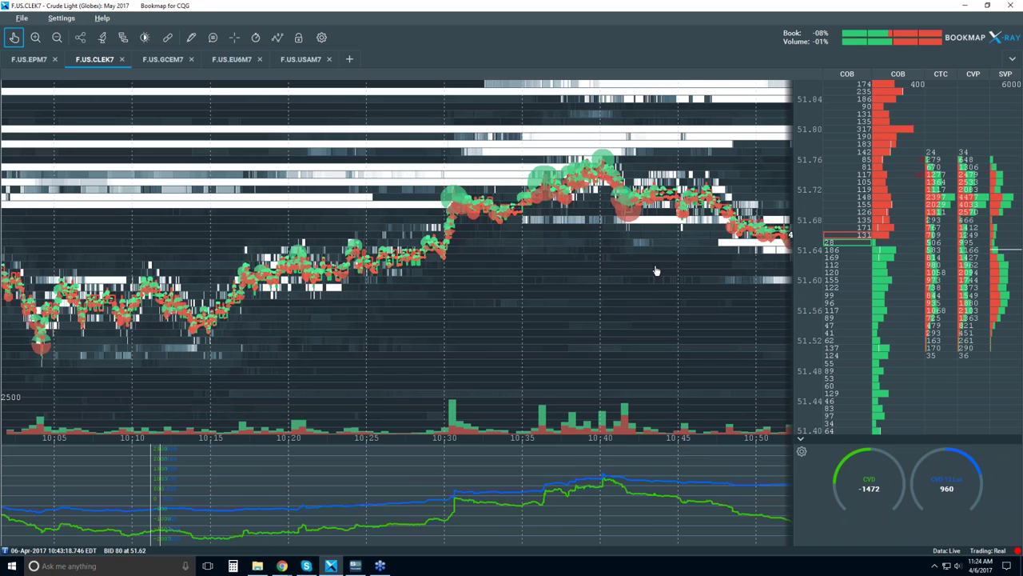
pyautogui.scroll(-3, 640, 270)
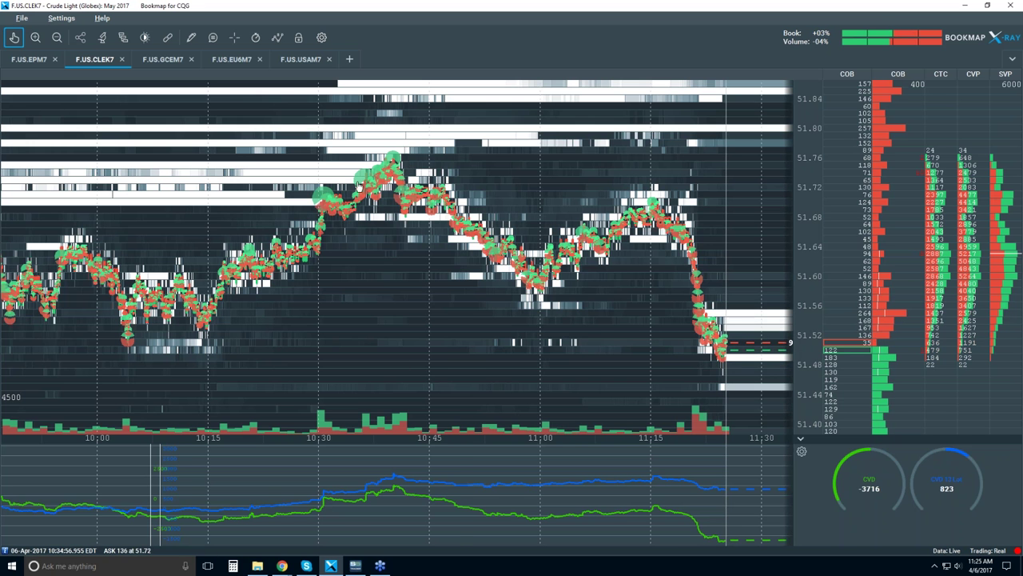
# Compare the price action around the 10:40 high and the sell-off after 11:20 with the two CVD lines.
pyautogui.scroll(5, 358, 186)
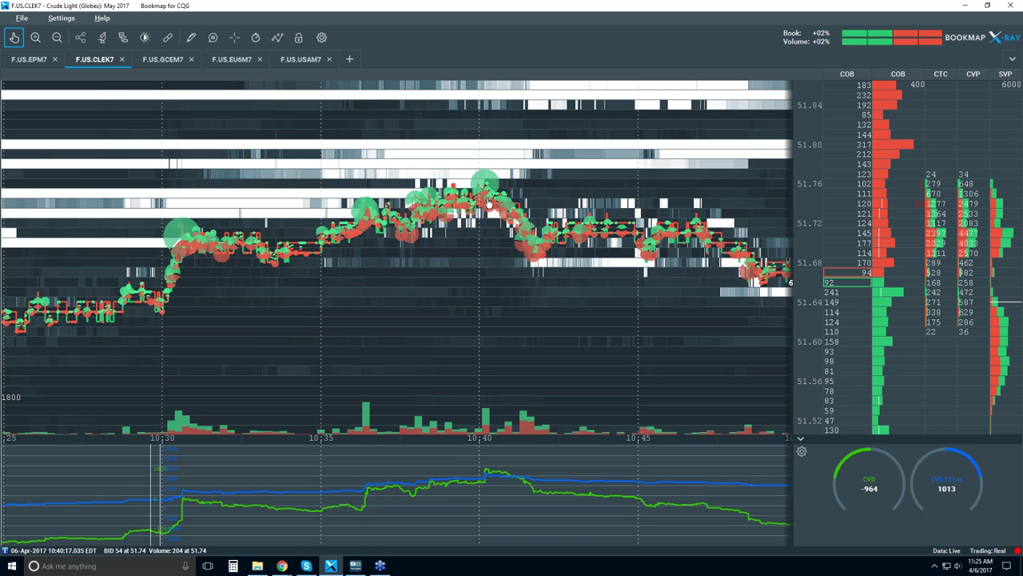
pyautogui.scroll(-2, 488, 202)
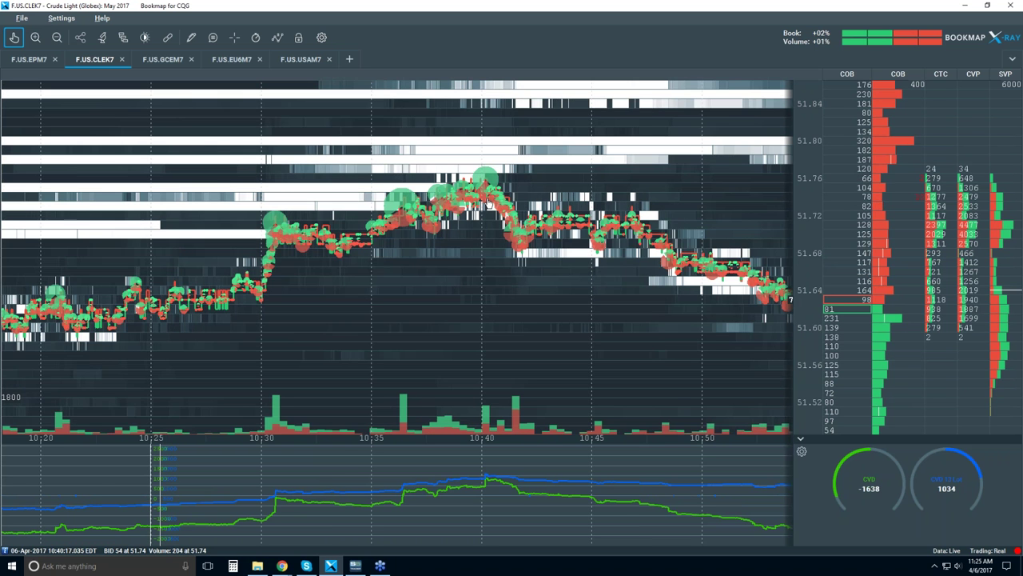
pyautogui.scroll(-2, 489, 201)
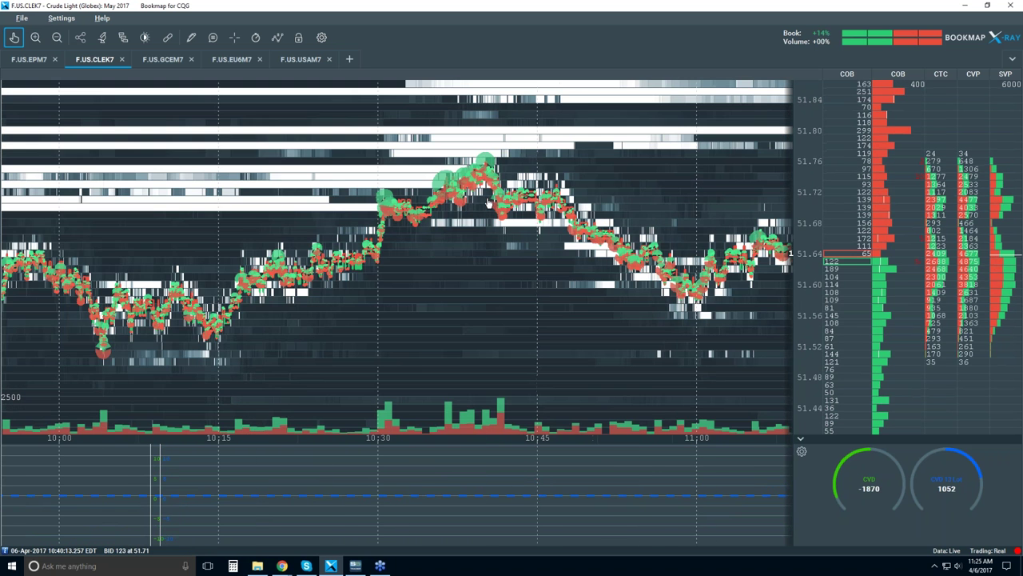
pyautogui.scroll(-2, 488, 202)
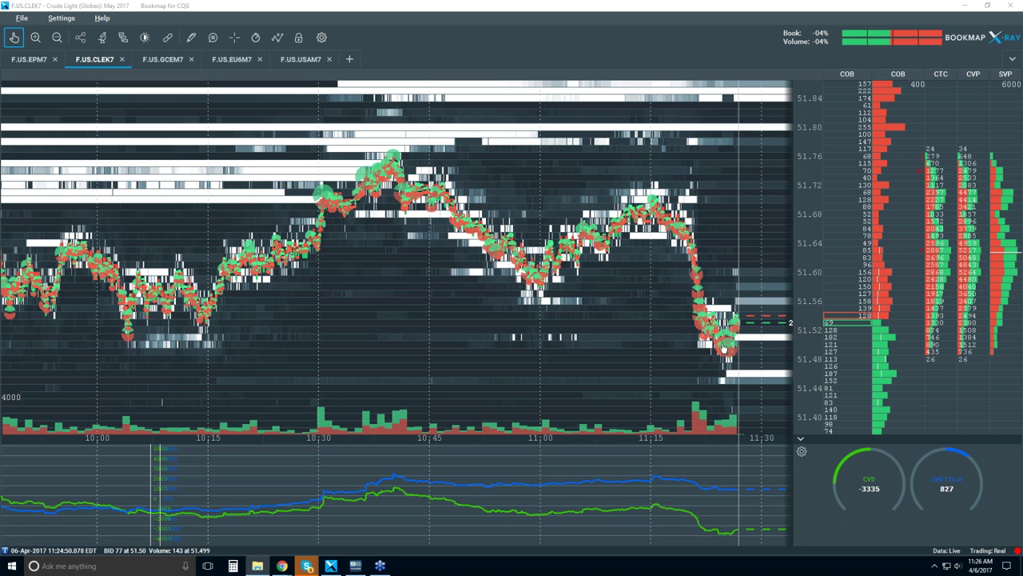
pyautogui.scroll(5, 730, 337)
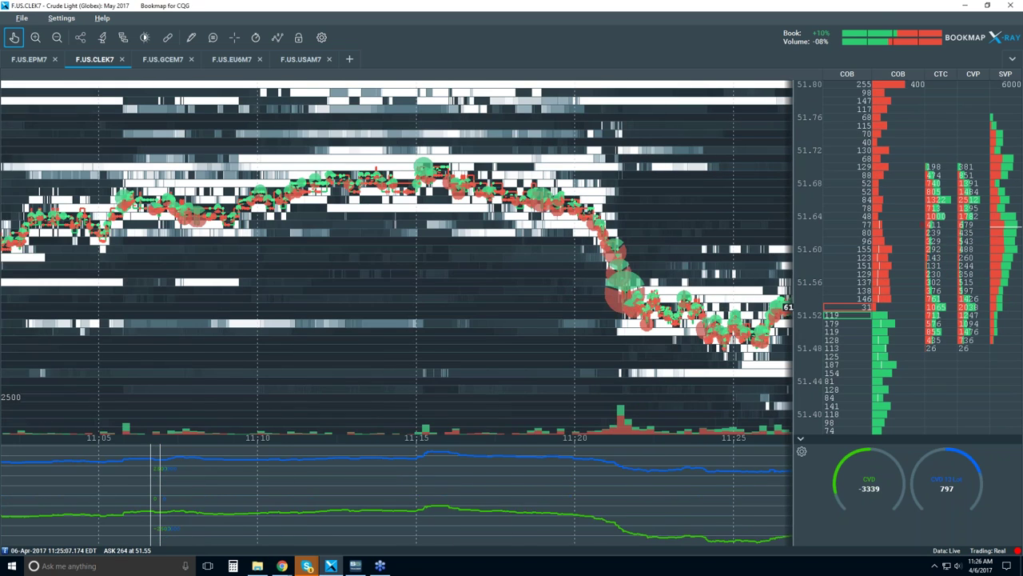
pyautogui.scroll(-4, 719, 335)
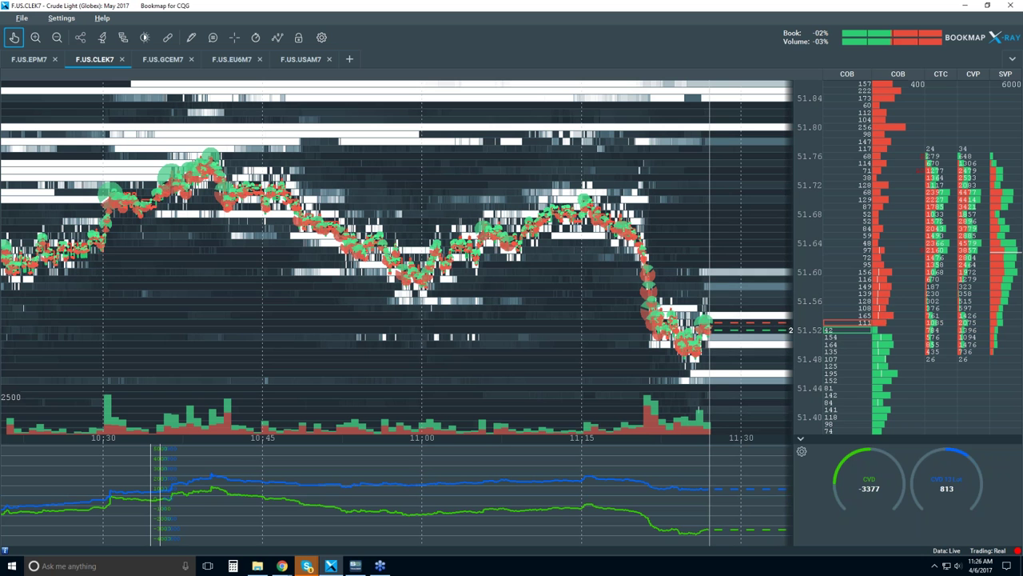
# Switch to Photos and present absorption oil.png in an enlarged window, followed by exhaustion gold.png.
pyautogui.click(257, 565)
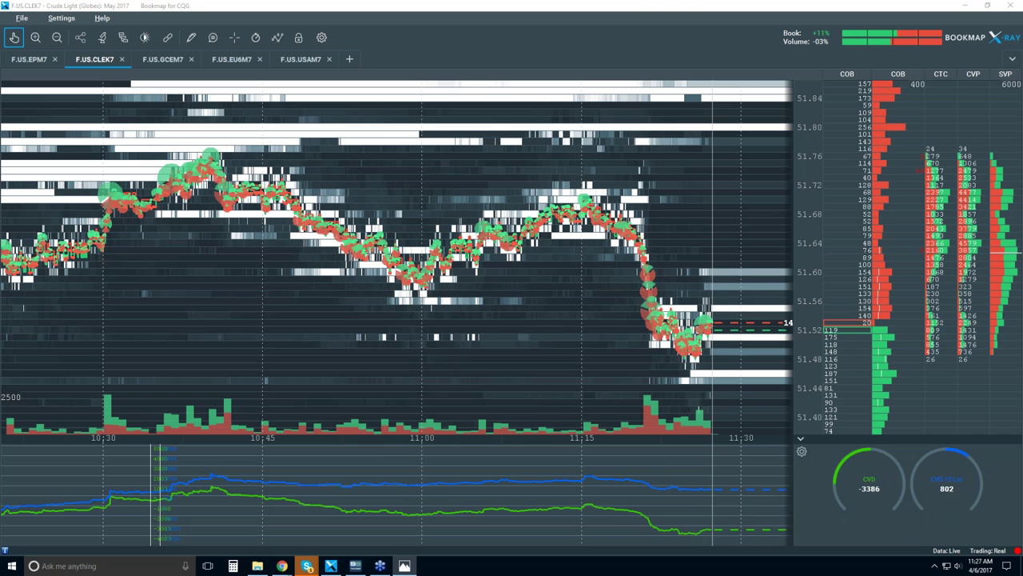
pyautogui.hotkey('alt', 'Tab')
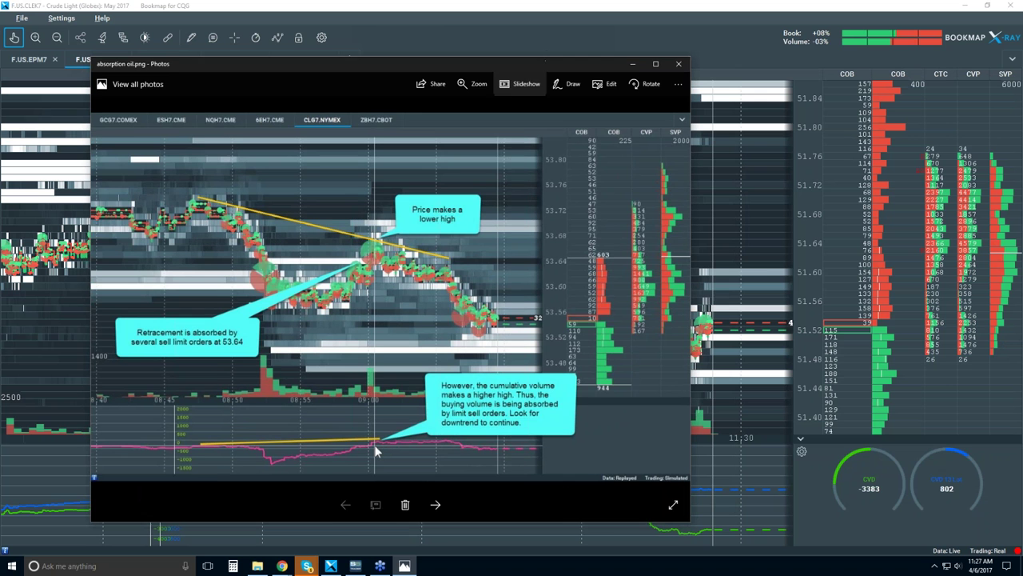
pyautogui.moveTo(495, 66); pyautogui.dragTo(478, 64)
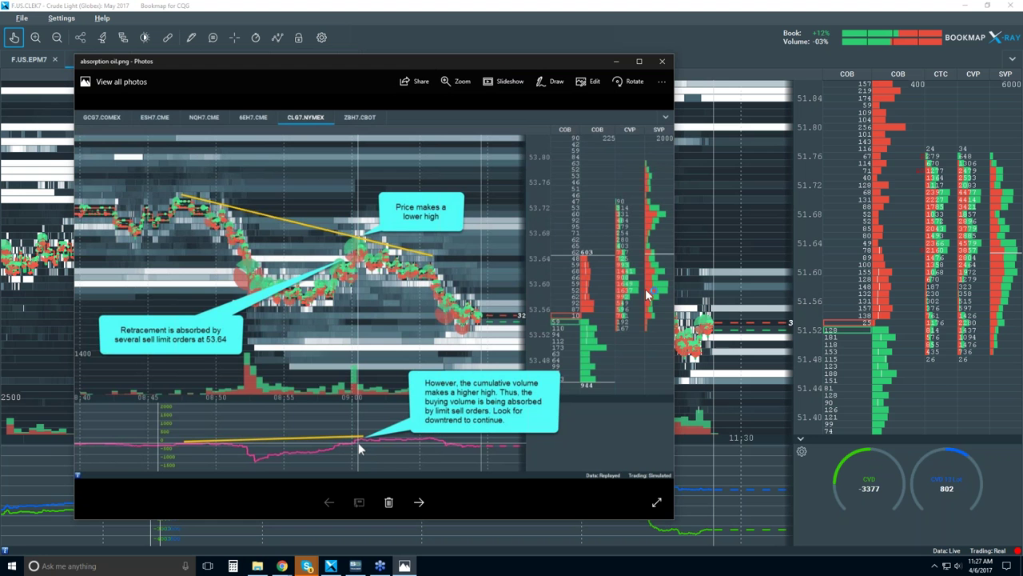
pyautogui.moveTo(674, 518); pyautogui.dragTo(801, 516)
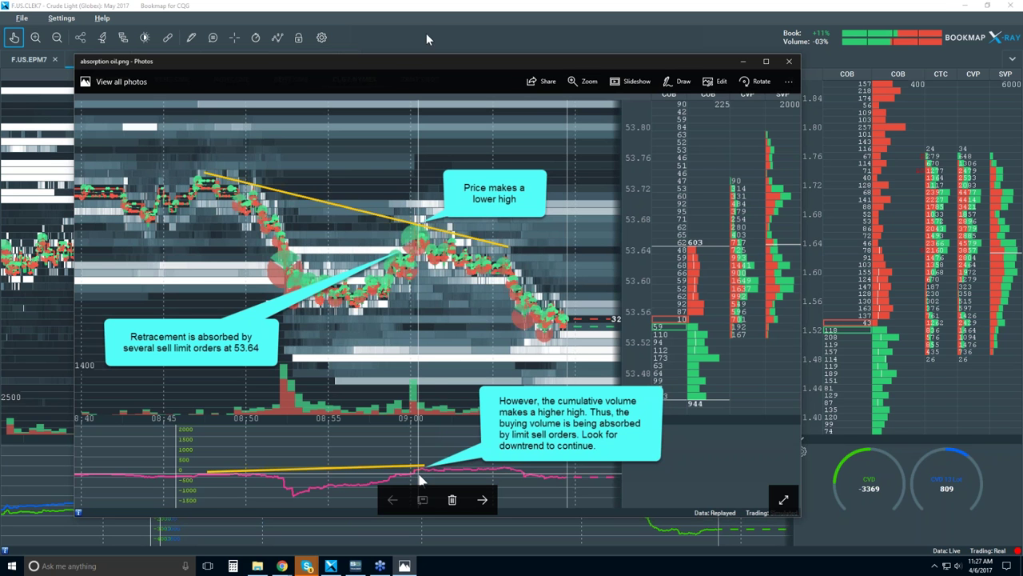
pyautogui.moveTo(415, 69); pyautogui.dragTo(419, 70)
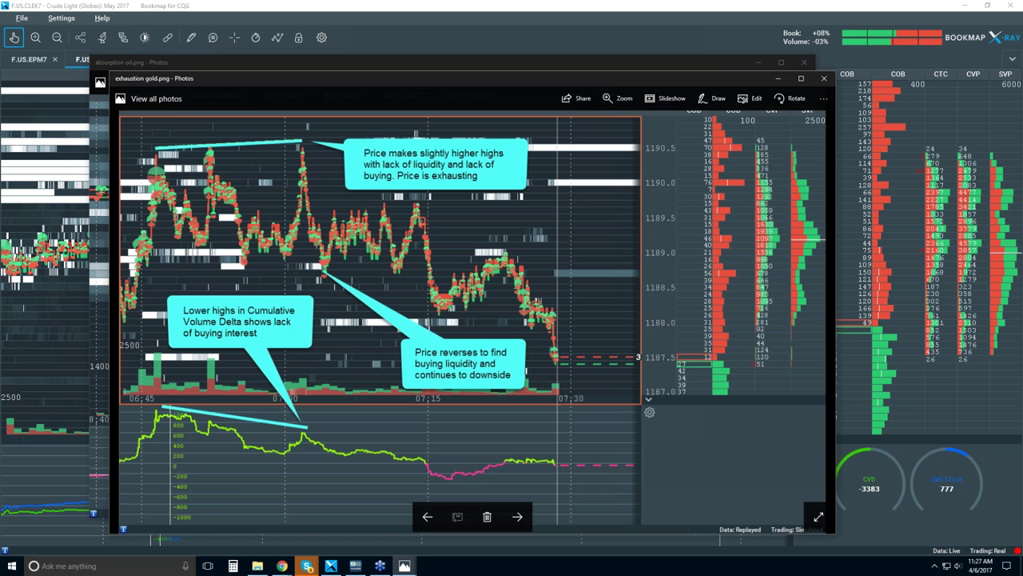
pyautogui.moveTo(594, 84); pyautogui.dragTo(622, 82)
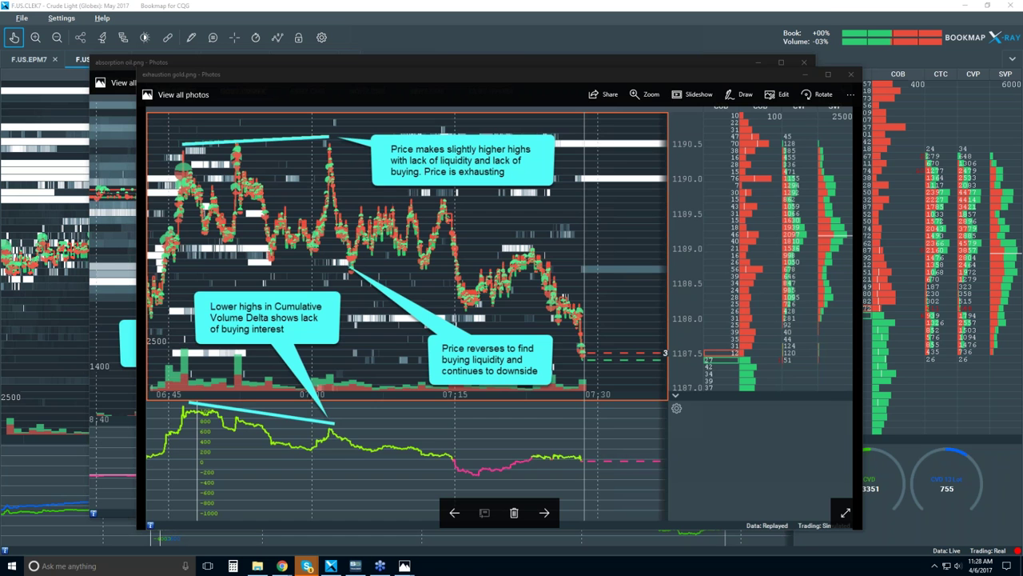
# Close the absorption chart's tab in Chrome and return to Bookmap's F.US.CLEK7 chart over a wider time range.
pyautogui.hotkey('alt', 'Tab')
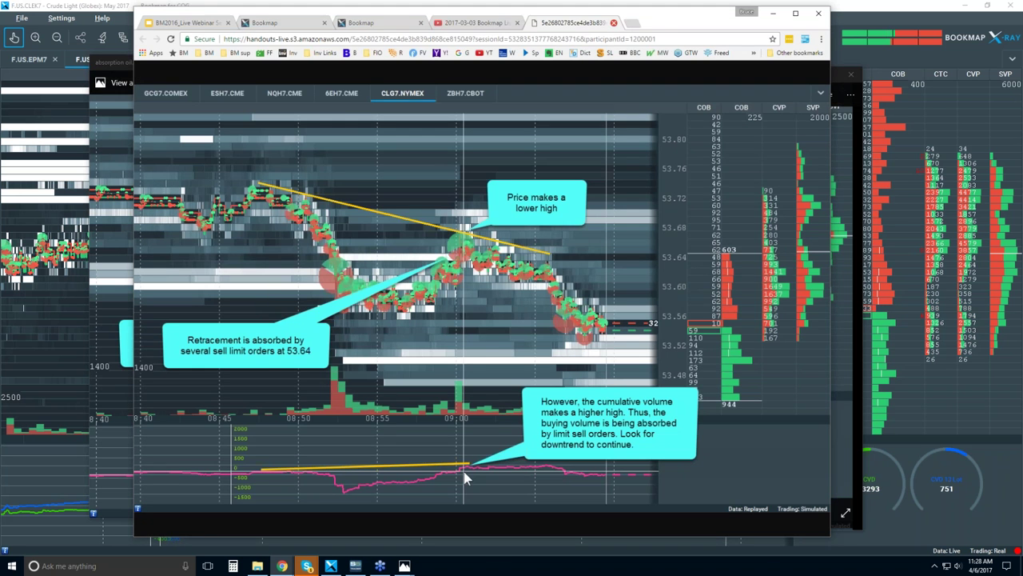
pyautogui.click(613, 23)
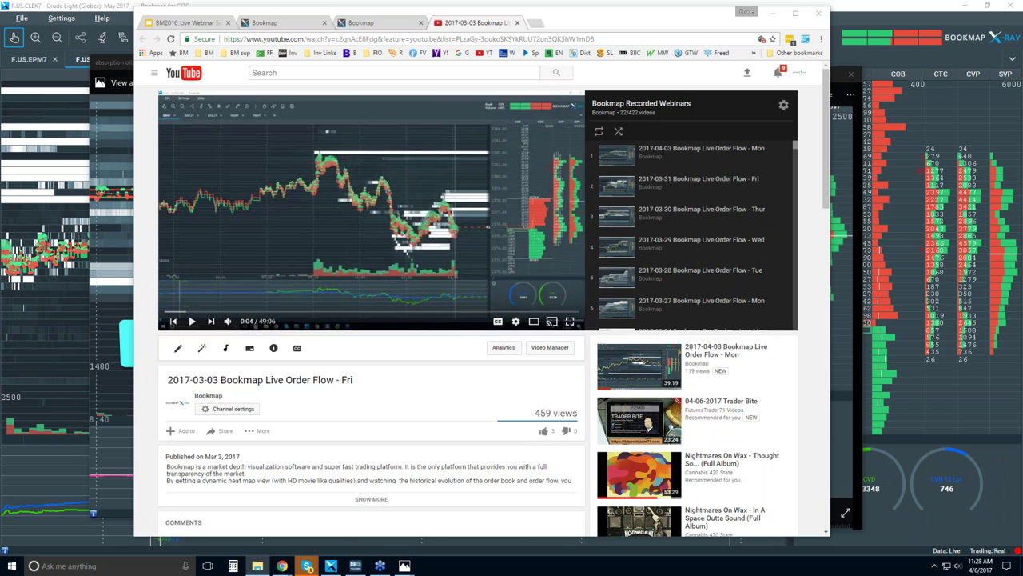
pyautogui.click(869, 9)
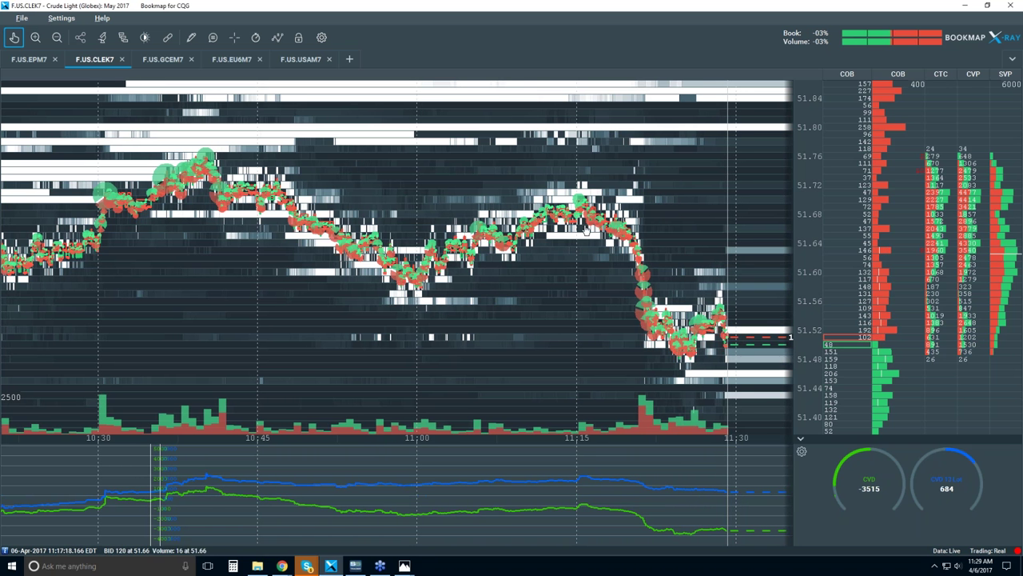
pyautogui.scroll(-2, 586, 229)
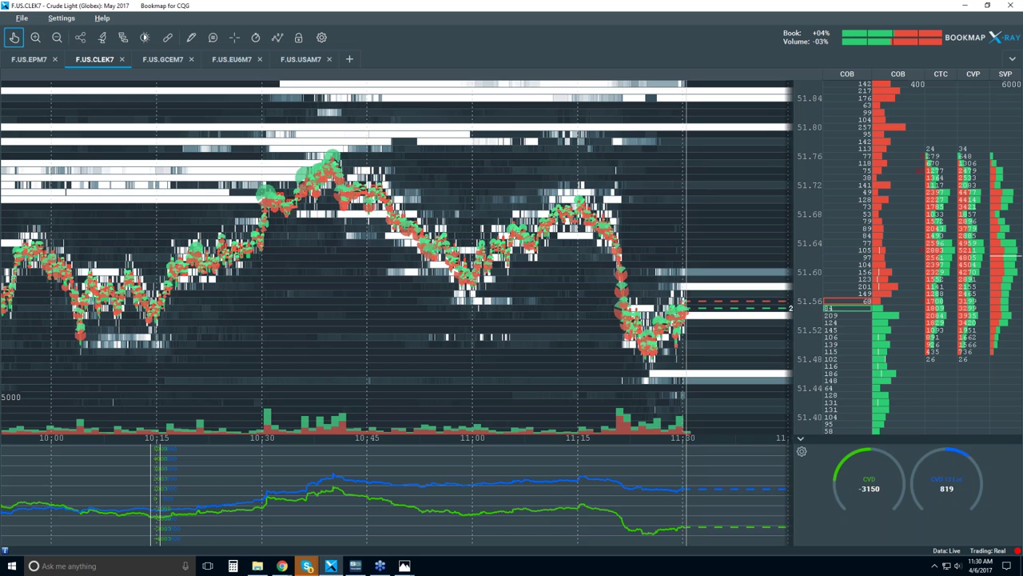
# Show exhaustion gold.png maximized in Photos to examine price highs against Cumulative Volume Delta, and move it off the Bookmap chart.
pyautogui.click(405, 565)
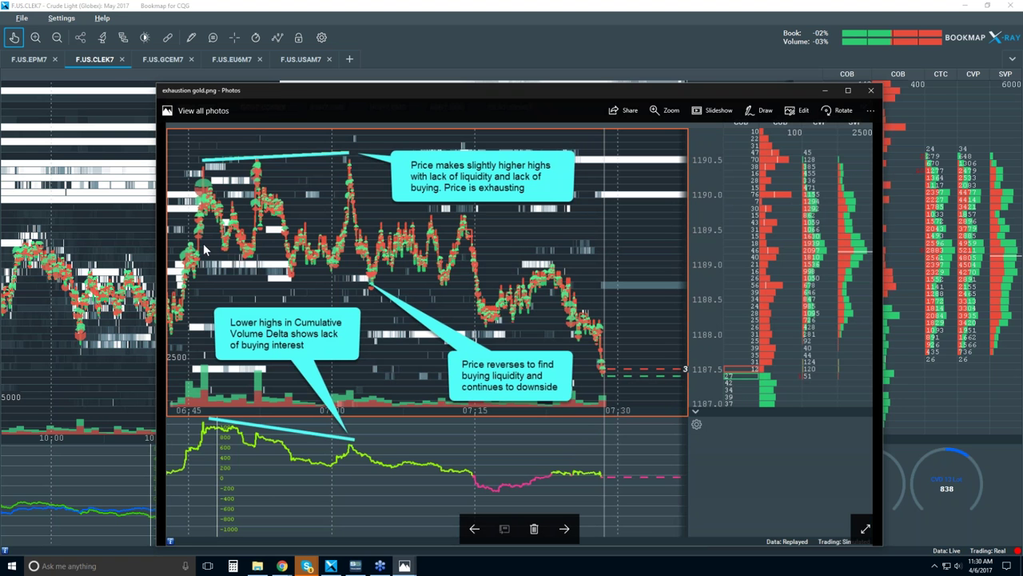
pyautogui.doubleClick(299, 91)
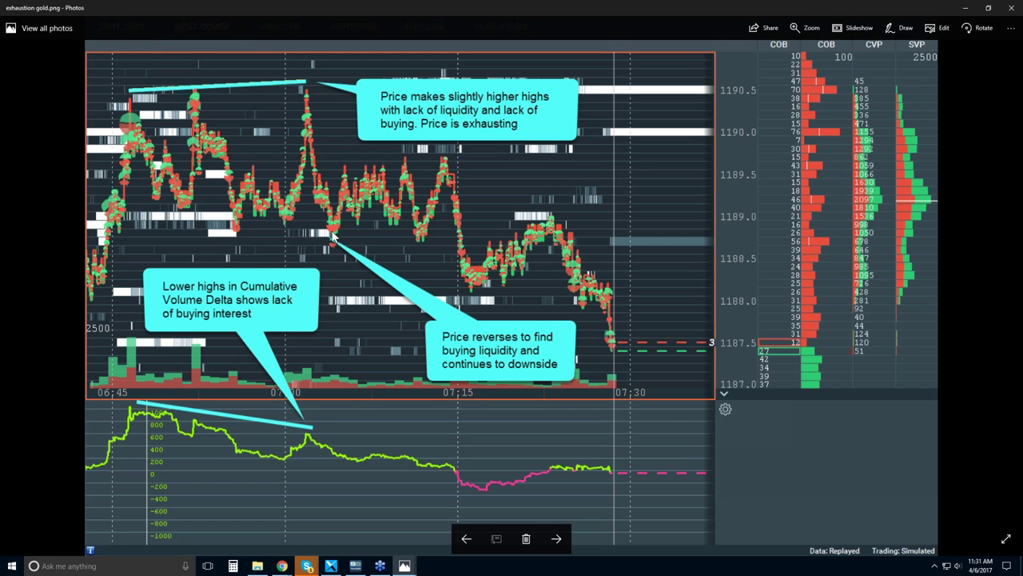
pyautogui.moveTo(425, 7); pyautogui.dragTo(1022, 107)
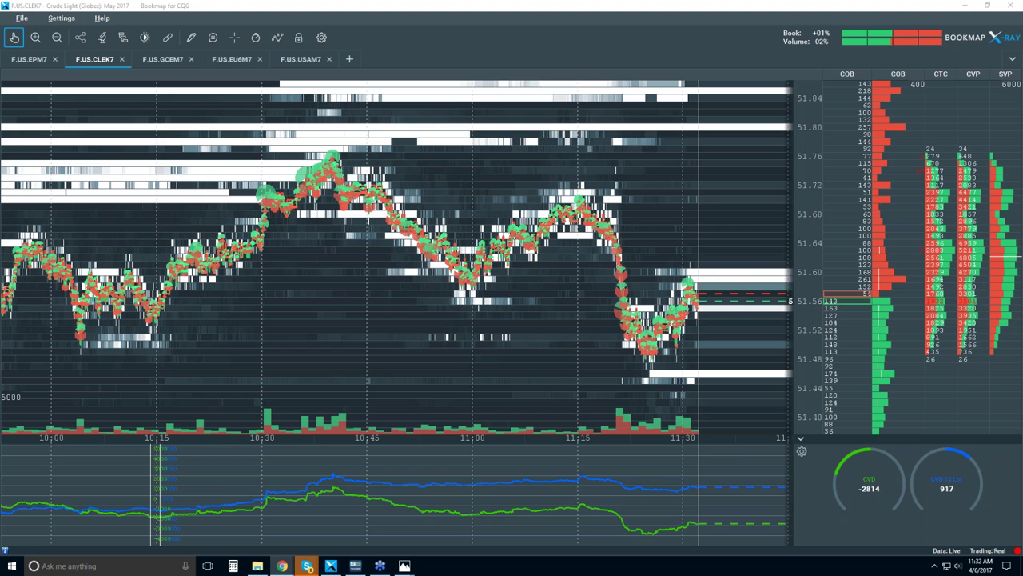
# Switch to Chrome, enlarge the window with the Bookmap Order Flow video snippets playlist, and open the ES Algo Buying Activity video.
pyautogui.hotkey('alt', 'Tab')
pyautogui.moveTo(967, 62); pyautogui.dragTo(389, 31)
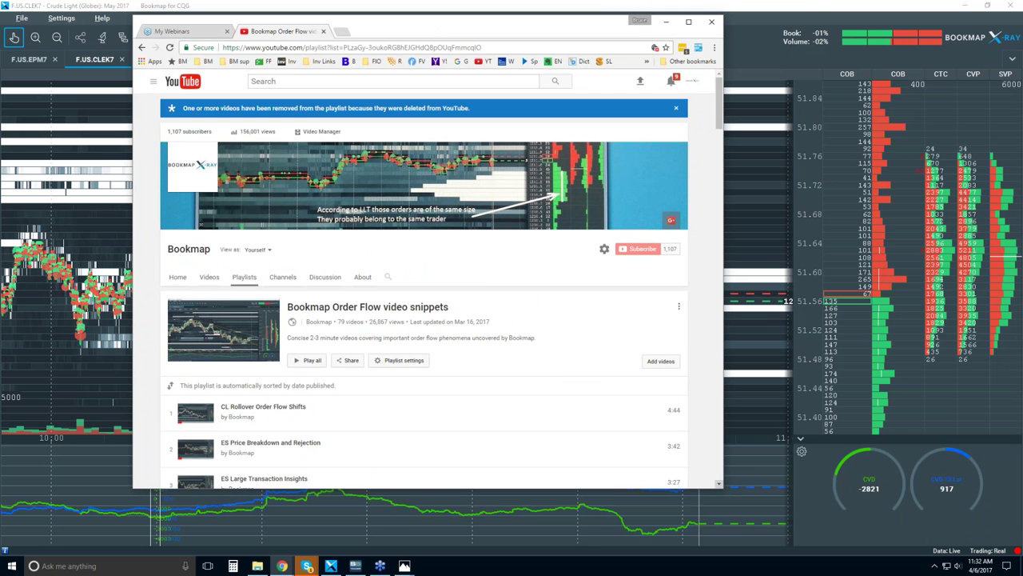
pyautogui.moveTo(722, 488); pyautogui.dragTo(828, 542)
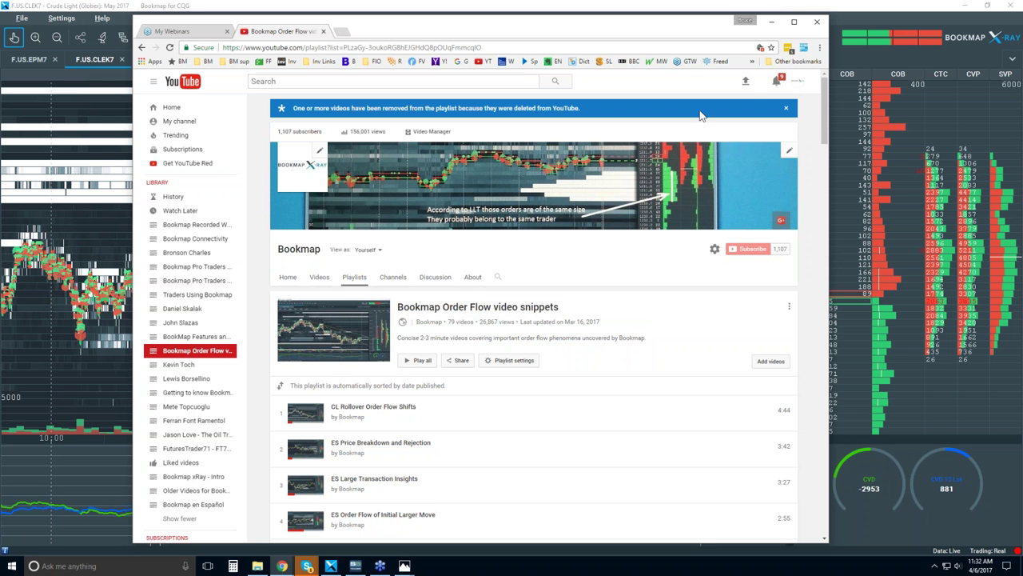
pyautogui.scroll(-2, 829, 128)
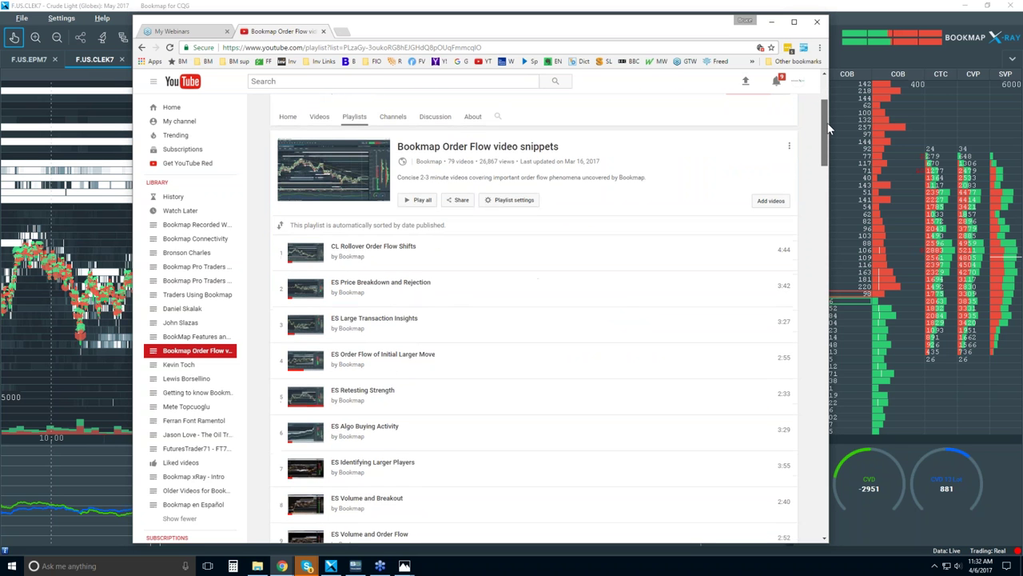
pyautogui.scroll(-1, 828, 128)
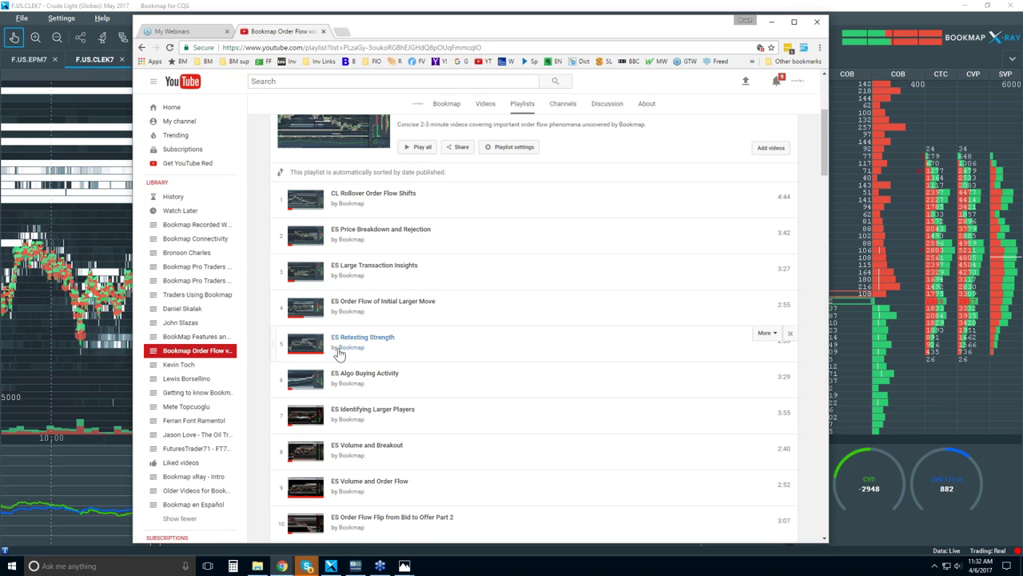
pyautogui.click(372, 381)
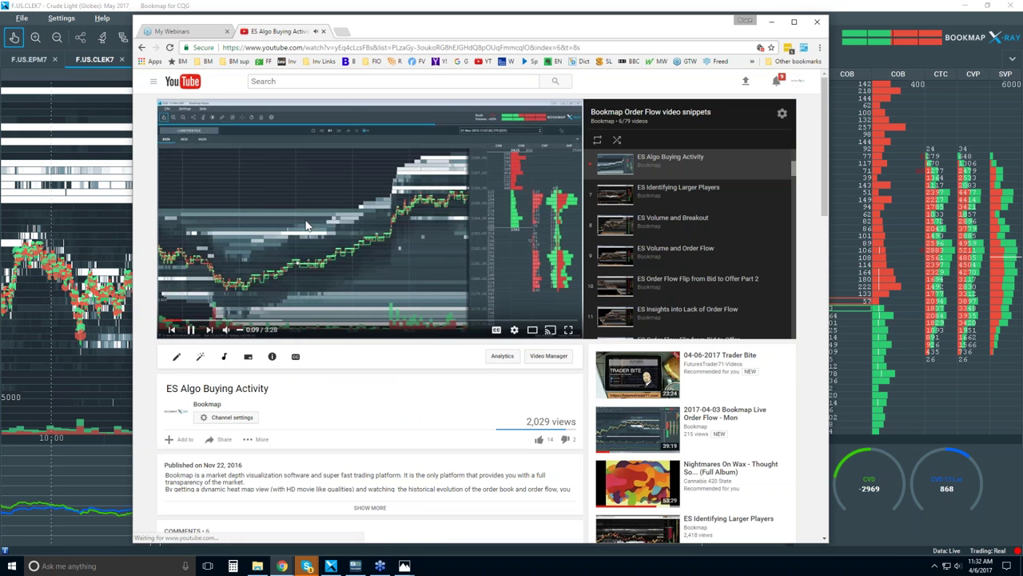
# Copy the ES Algo Buying Activity video's URL and pause playback at 0:12.
pyautogui.rightClick(307, 223)
pyautogui.click(358, 235)
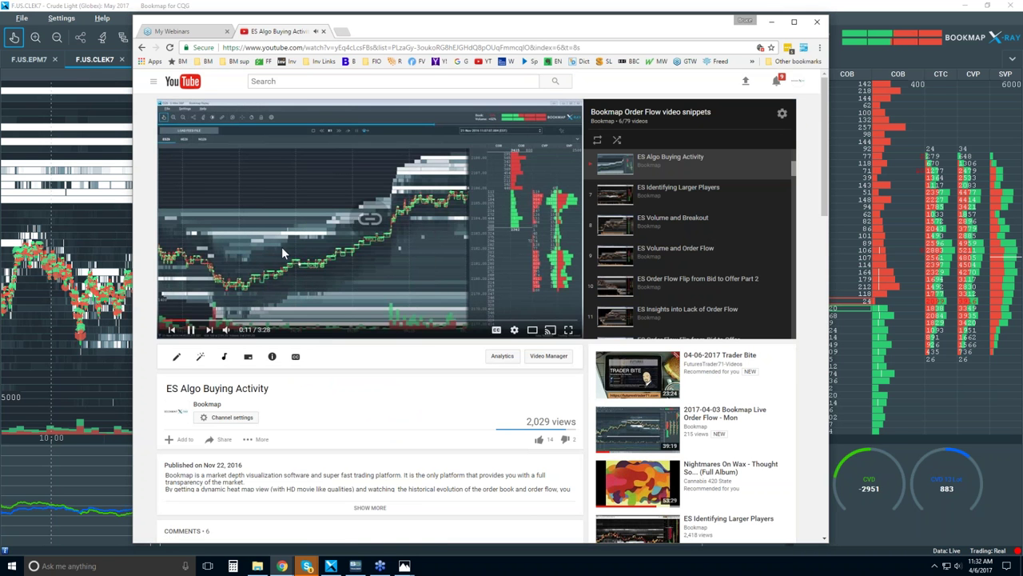
pyautogui.click(191, 331)
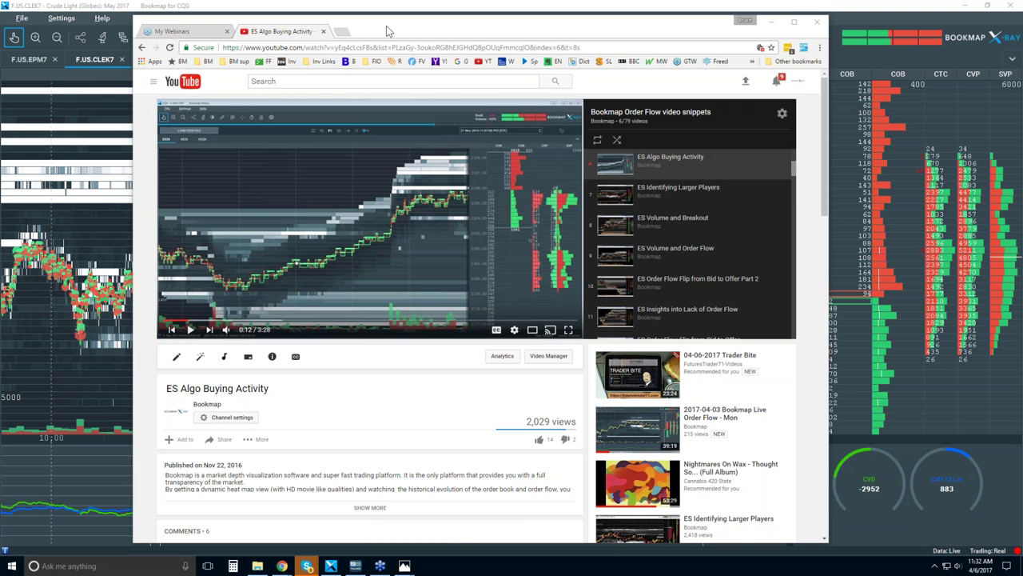
# Maximize the Chrome window and show the paused ES Algo Buying Activity video in full screen.
pyautogui.moveTo(387, 31); pyautogui.dragTo(413, 34)
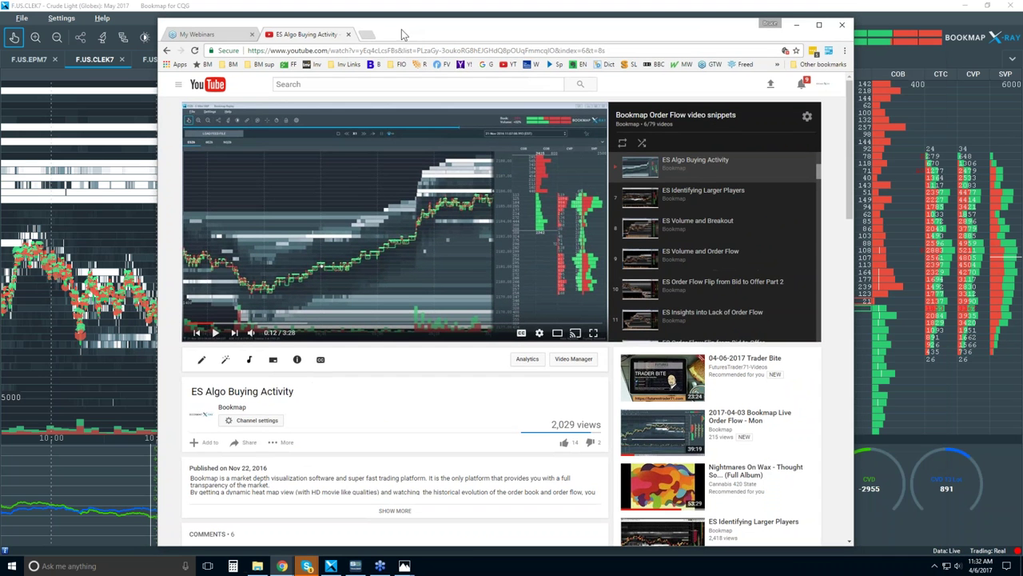
pyautogui.doubleClick(406, 32)
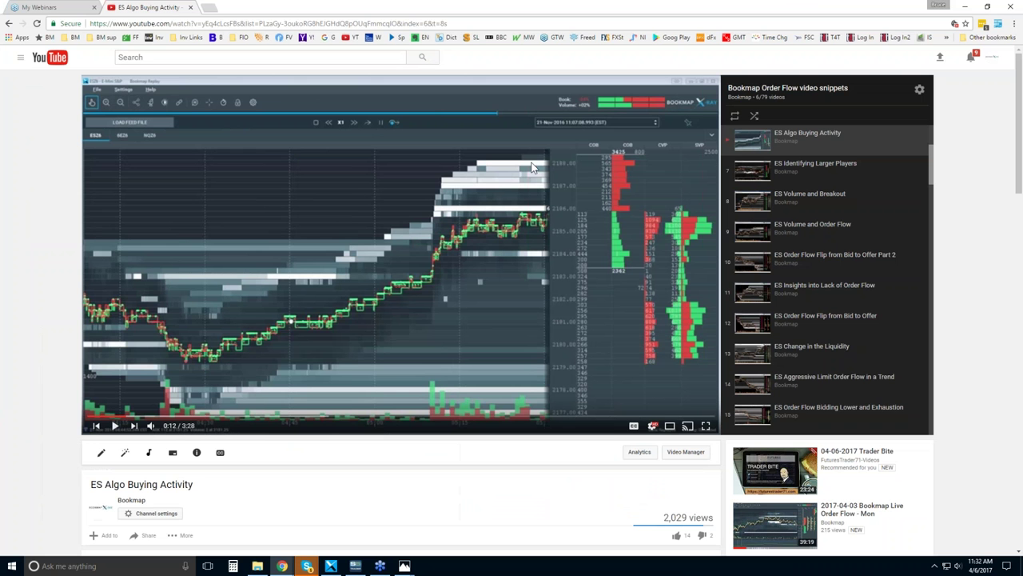
pyautogui.click(706, 426)
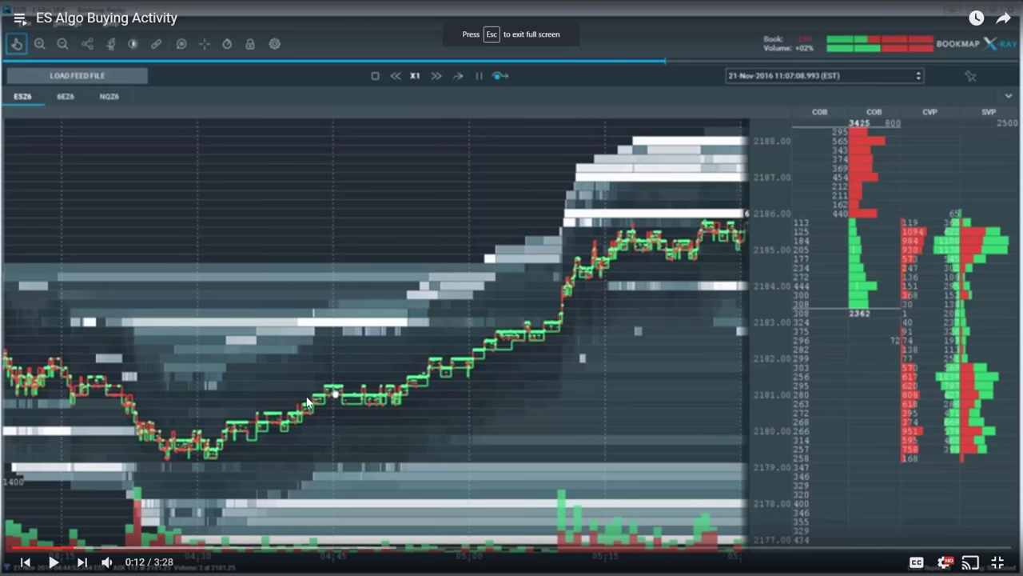
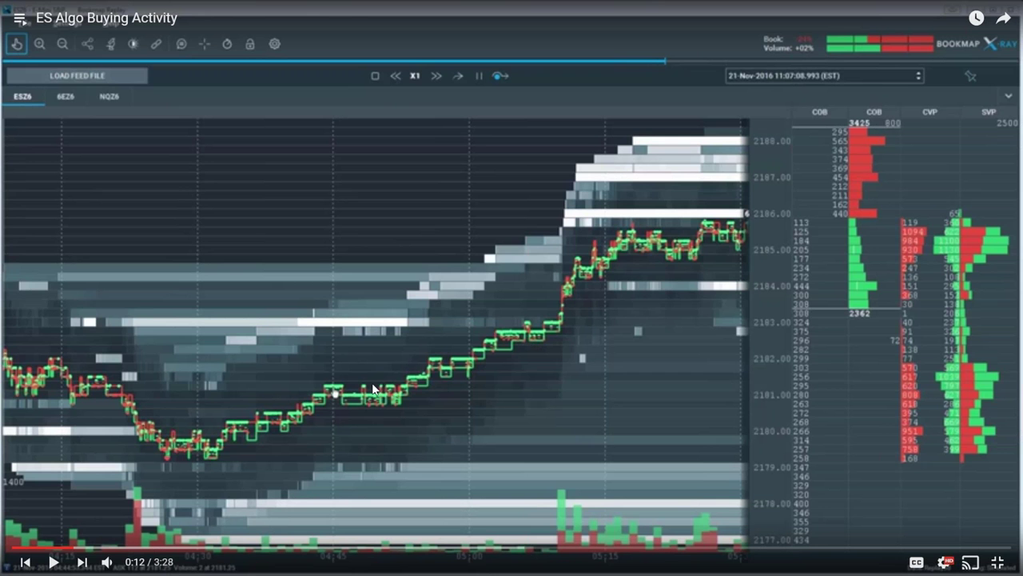
# Exit the full-screen video, restore the Chrome window to its smaller size and move it off the Bookmap chart.
pyautogui.press('Escape')
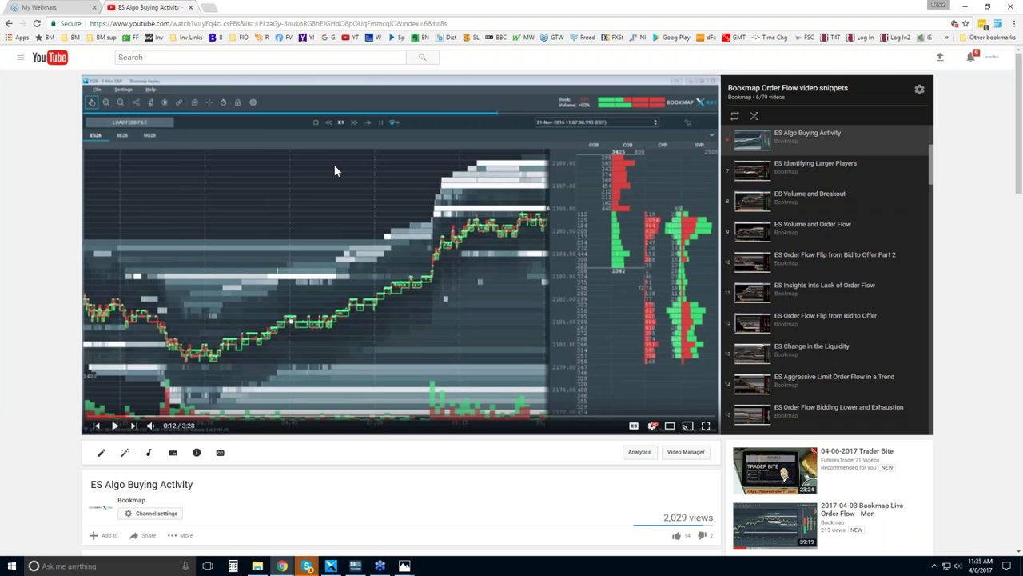
pyautogui.doubleClick(256, 11)
pyautogui.moveTo(413, 33); pyautogui.dragTo(353, 25)
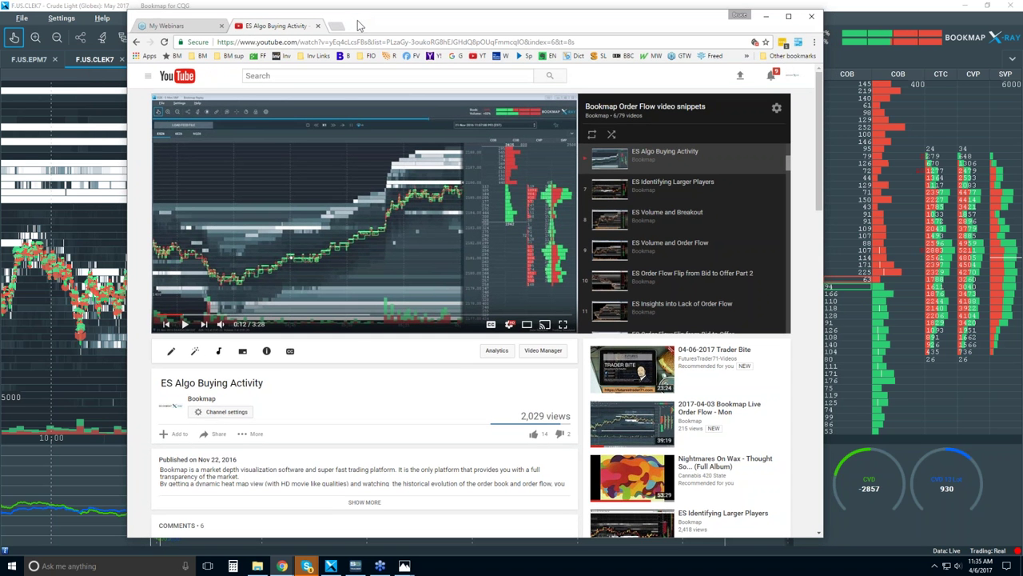
pyautogui.moveTo(358, 24); pyautogui.dragTo(351, 25)
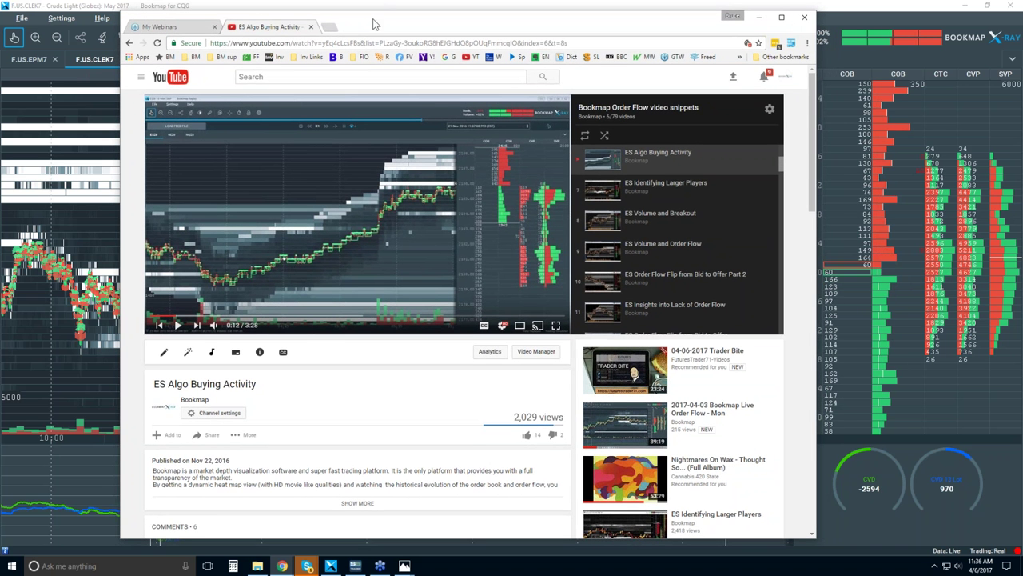
pyautogui.moveTo(653, 34); pyautogui.dragTo(1022, 32)
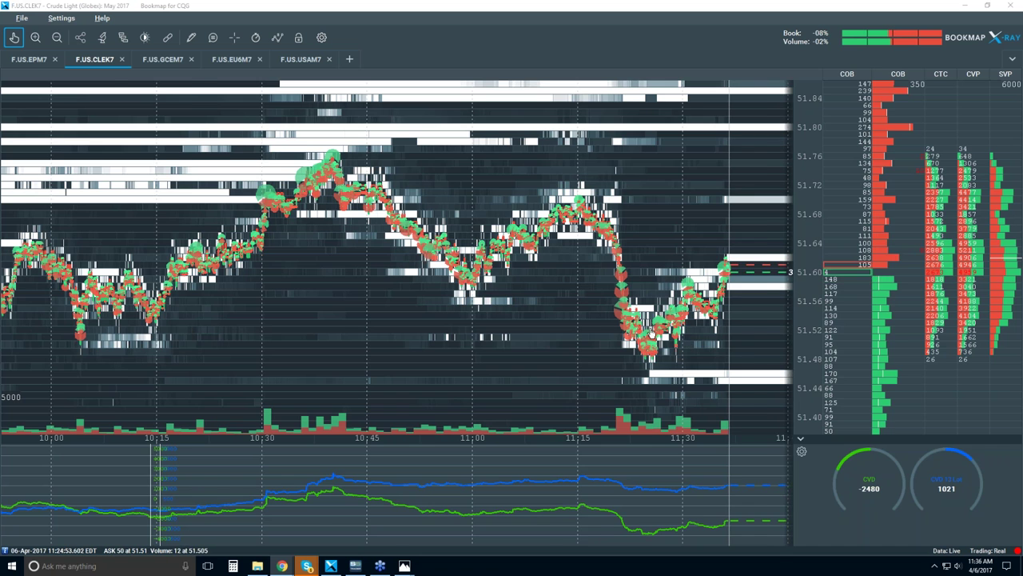
# Examine the sharp crude oil drop around 11:21 on the F.US.CLEK7 chart at close range, including its large volume dots.
pyautogui.scroll(3, 649, 345)
pyautogui.scroll(4, 664, 343)
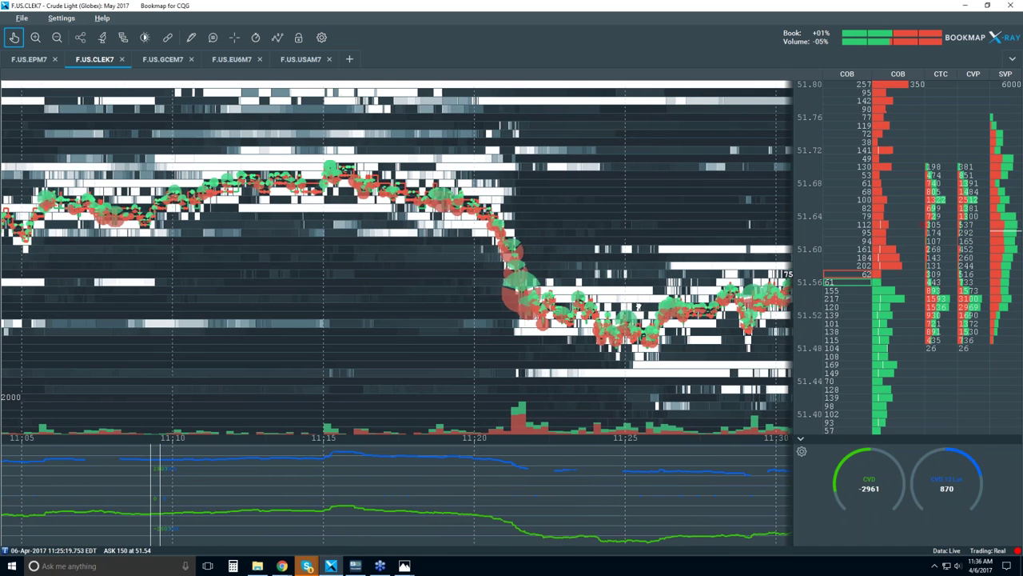
pyautogui.scroll(2, 648, 322)
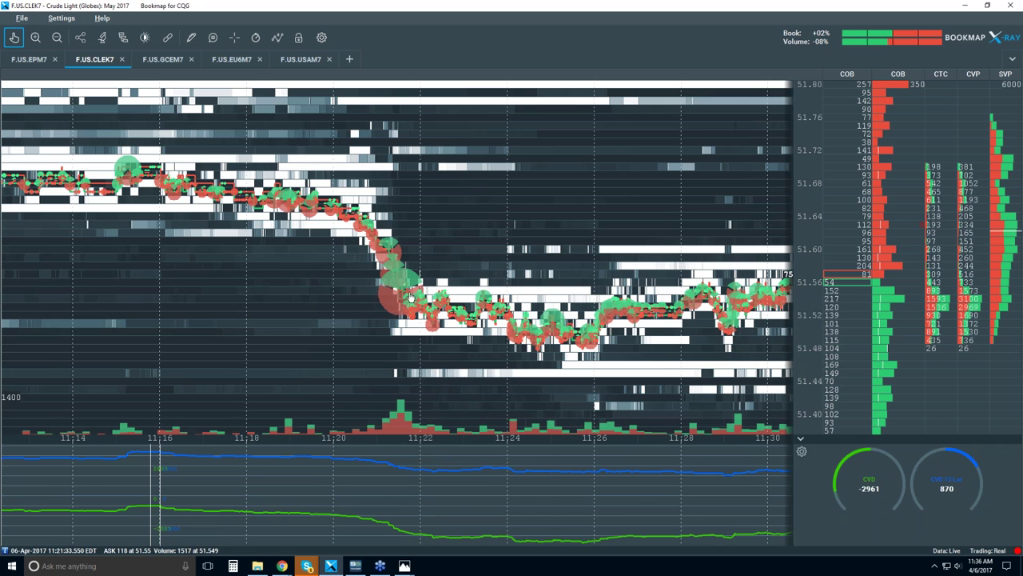
pyautogui.scroll(4, 418, 301)
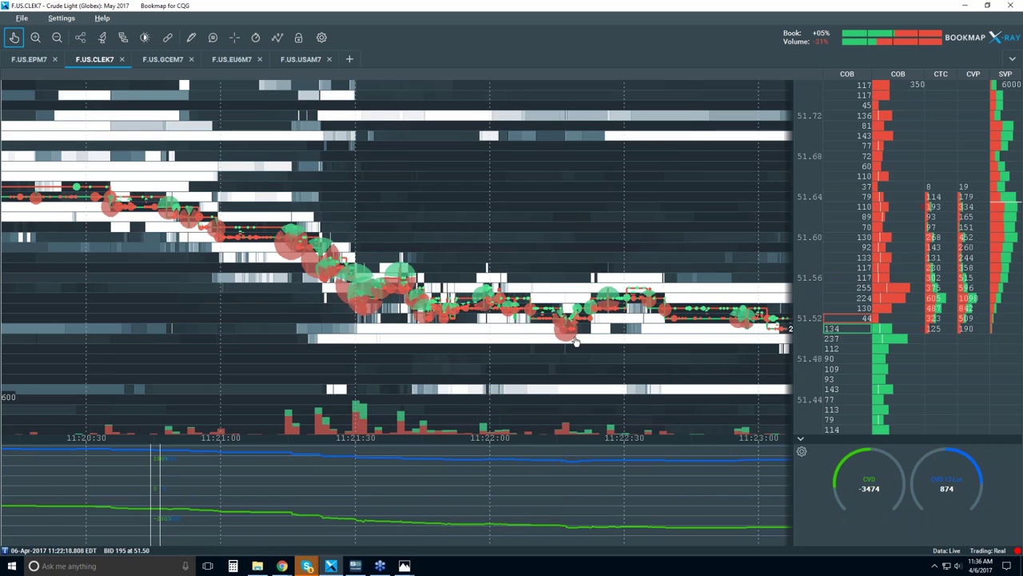
# Examine the trades and resting liquidity following the drop, from 11:22 to 11:28, at several time scales.
pyautogui.scroll(-3, 609, 345)
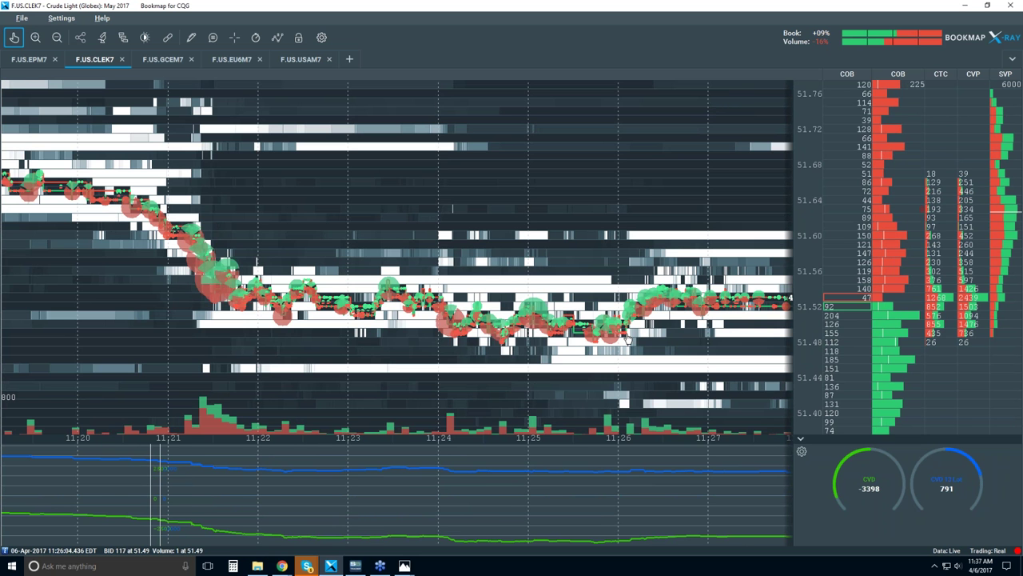
pyautogui.scroll(-3, 628, 340)
pyautogui.scroll(2, 660, 308)
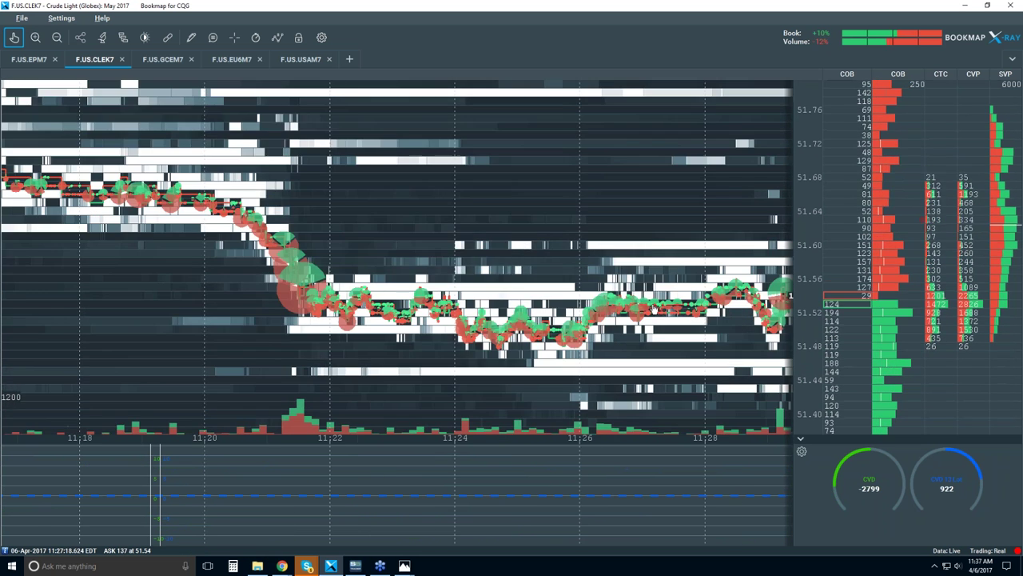
pyautogui.scroll(3, 659, 308)
pyautogui.scroll(1, 614, 290)
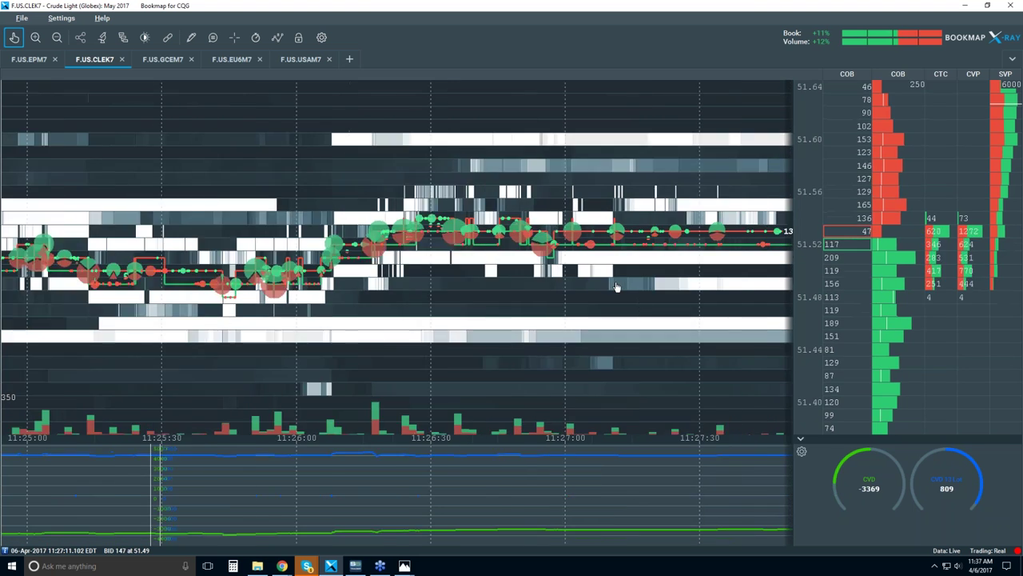
pyautogui.scroll(-4, 616, 287)
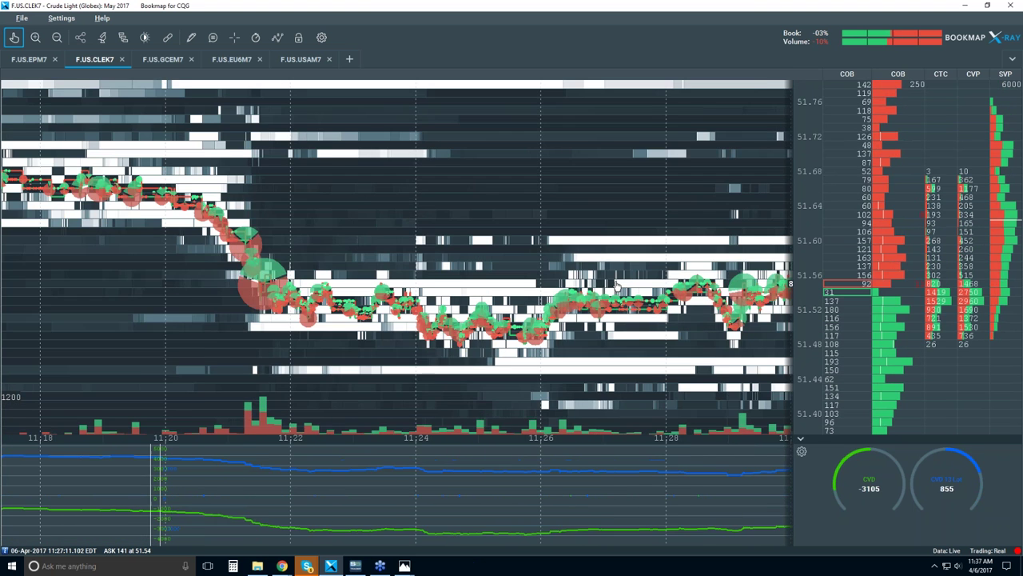
pyautogui.scroll(-2, 616, 287)
pyautogui.scroll(1, 652, 280)
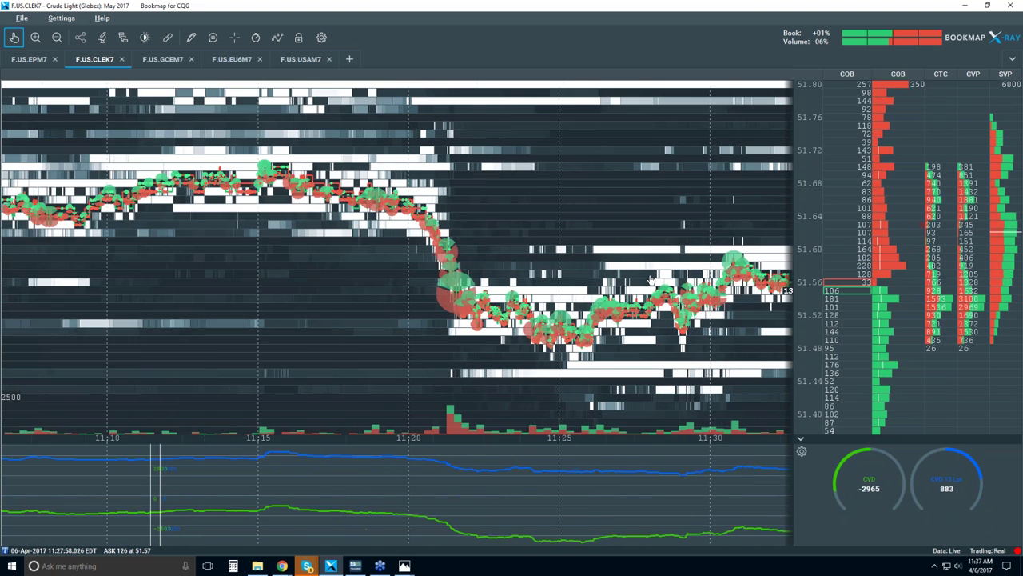
# Raise the heatmap's Large Size Highlight to about 88, increase the black and white cut-offs, and adjust the brightness.
pyautogui.click(145, 37)
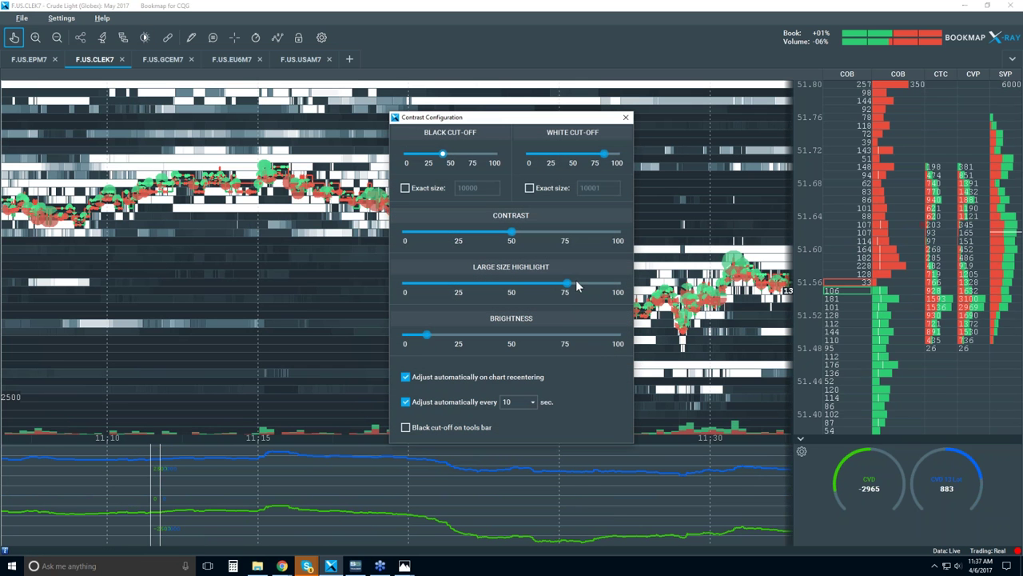
pyautogui.moveTo(570, 289); pyautogui.dragTo(596, 287)
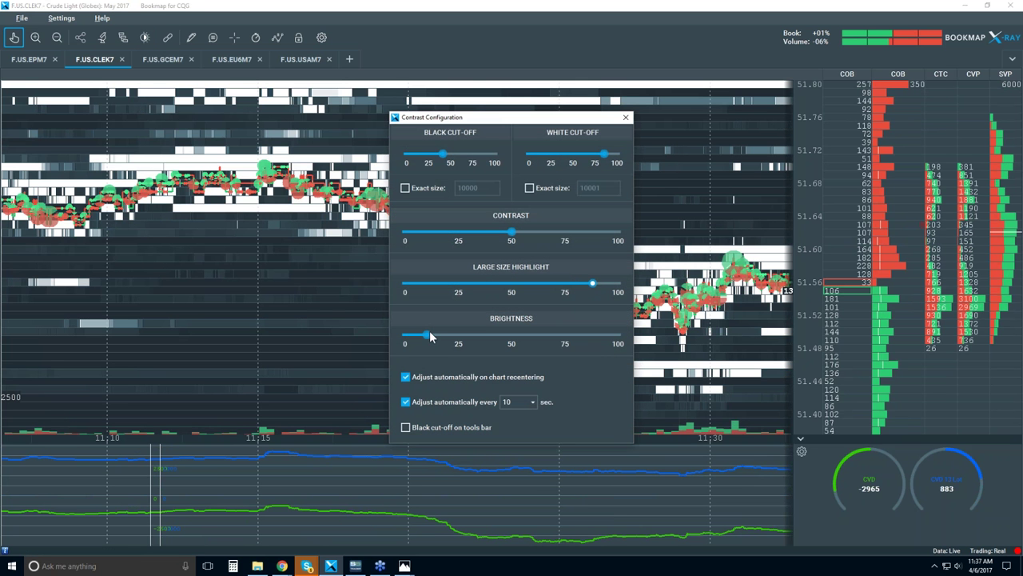
pyautogui.moveTo(428, 339); pyautogui.dragTo(422, 337)
pyautogui.moveTo(605, 154); pyautogui.dragTo(610, 154)
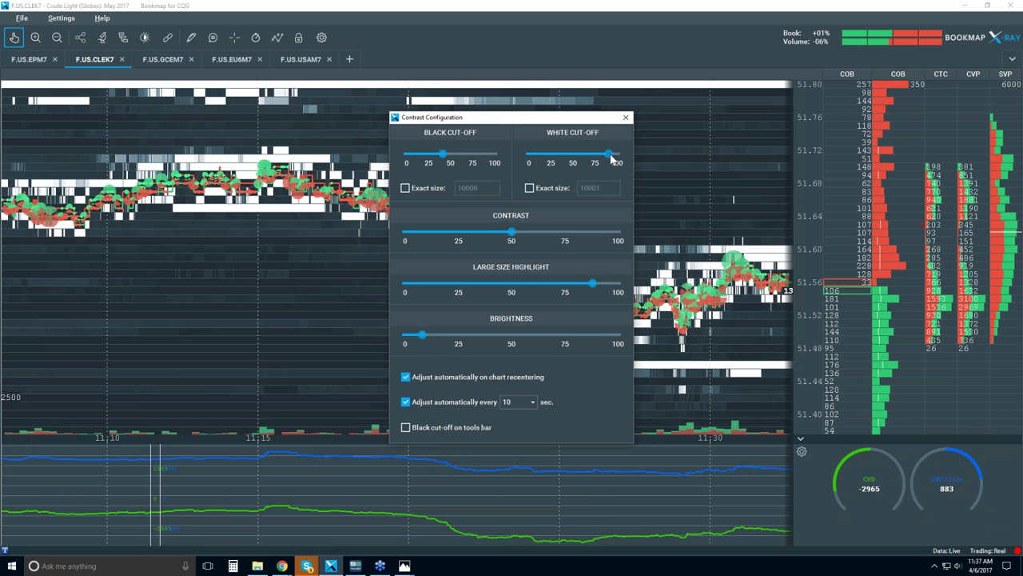
pyautogui.moveTo(444, 154)
pyautogui.mouseDown()
pyautogui.moveTo(472, 160)
pyautogui.moveTo(457, 157)
pyautogui.mouseUp()
pyautogui.moveTo(437, 336); pyautogui.dragTo(444, 337)
pyautogui.click(625, 118)
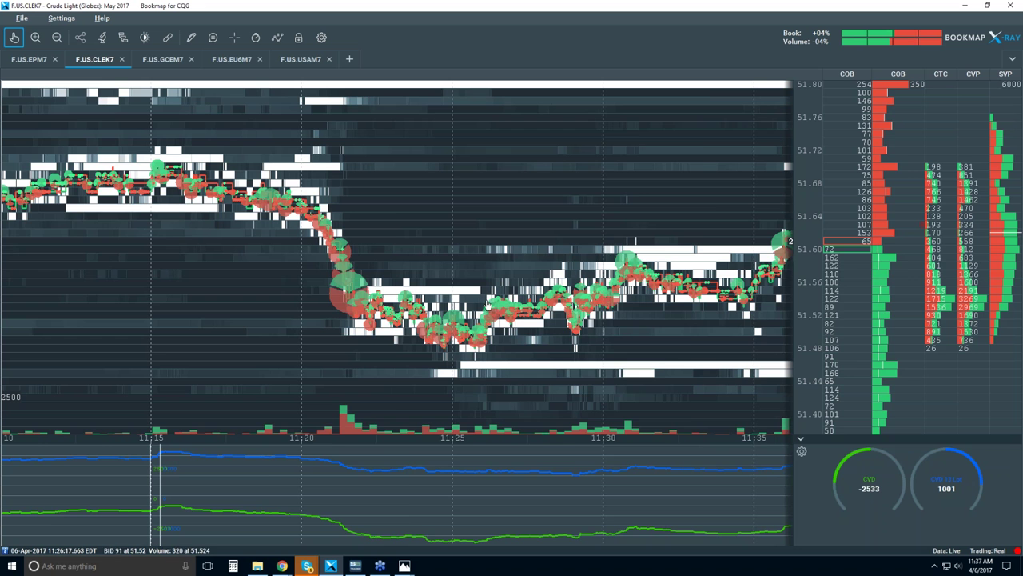
# Examine the crude oil lows near 51.49 between 11:24 and 11:26 against the resting bid liquidity.
pyautogui.scroll(2, 487, 299)
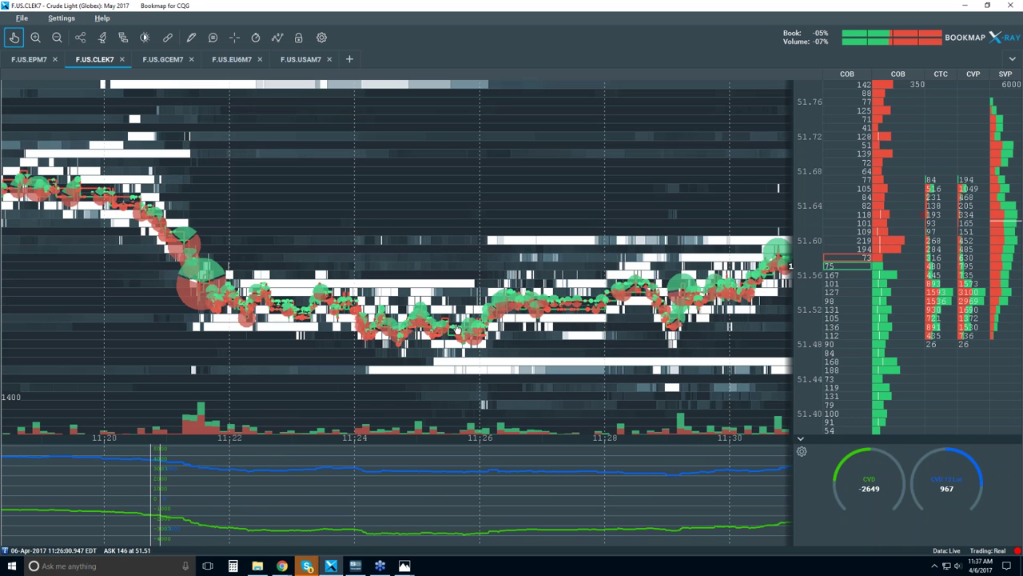
pyautogui.scroll(5, 461, 331)
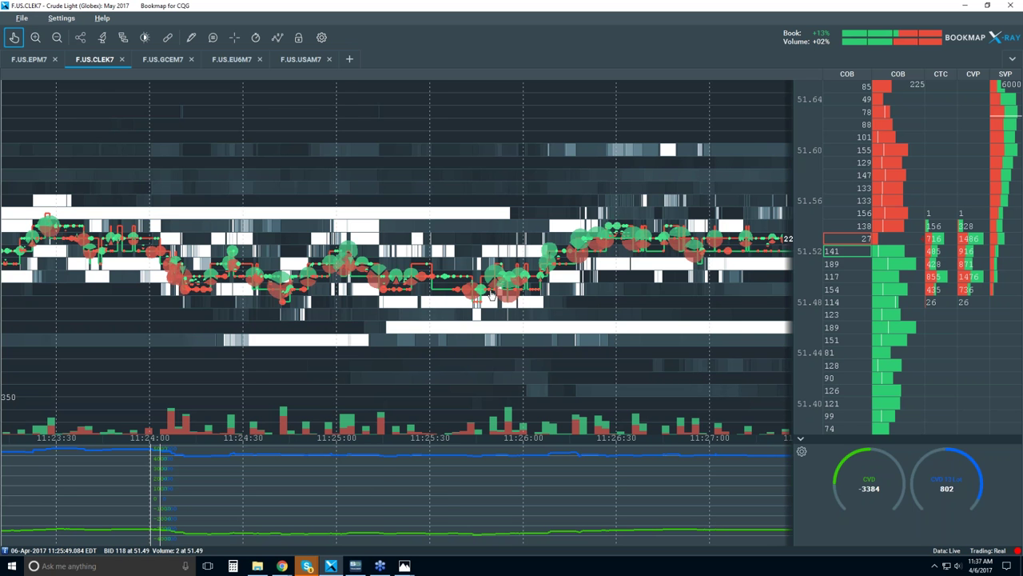
pyautogui.scroll(-4, 491, 297)
pyautogui.scroll(-4, 491, 298)
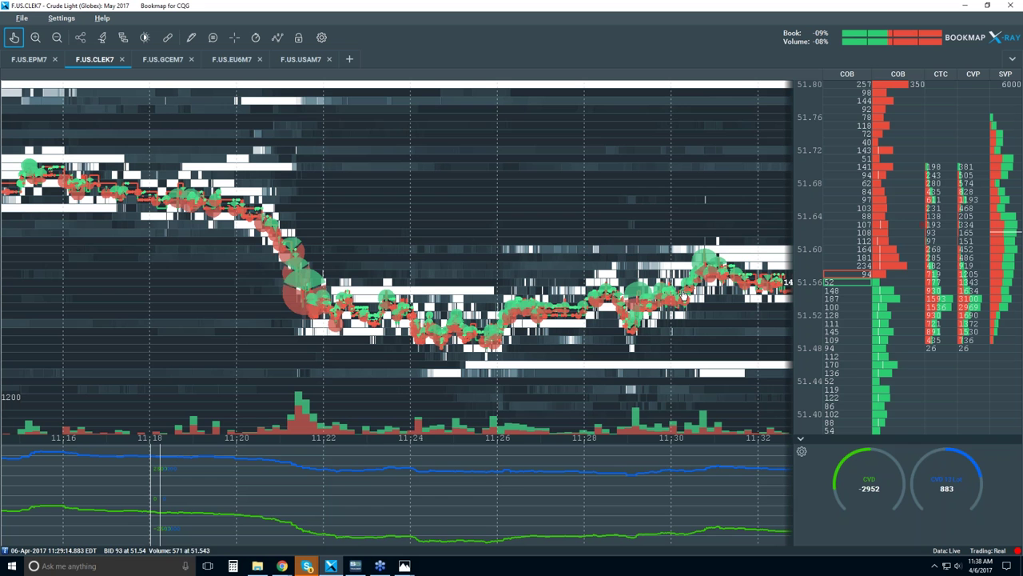
# Compare the rebound from the 11:25 lows to the 11:36 high with the preceding sell-off, extending the range back to 10:15.
pyautogui.scroll(-3, 684, 312)
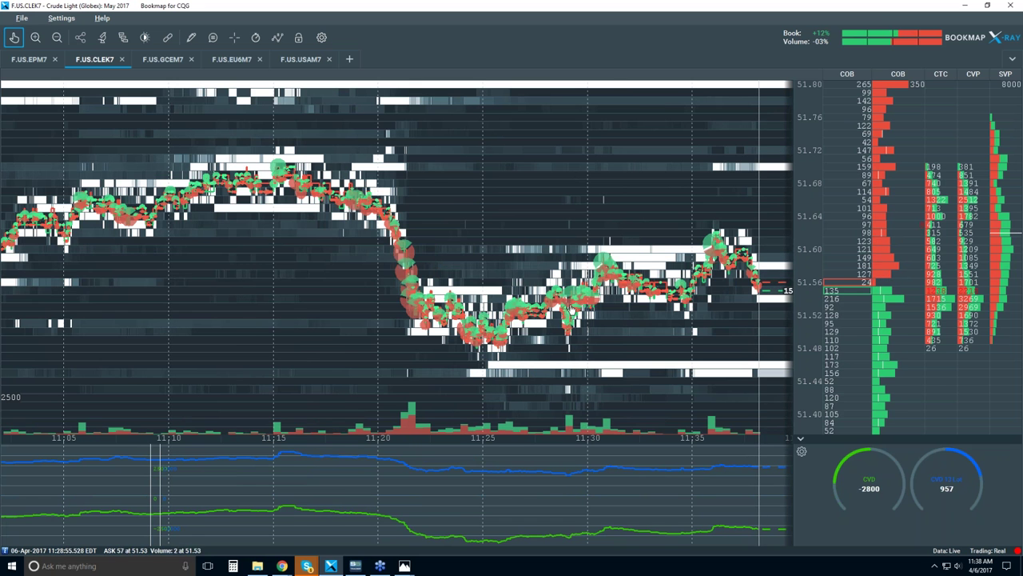
pyautogui.scroll(2, 571, 296)
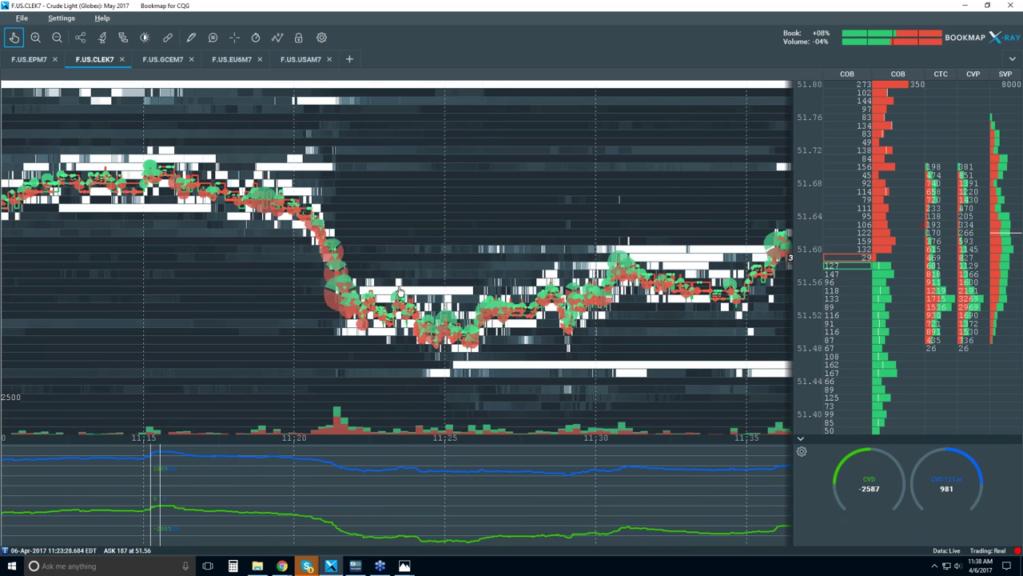
pyautogui.scroll(2, 402, 296)
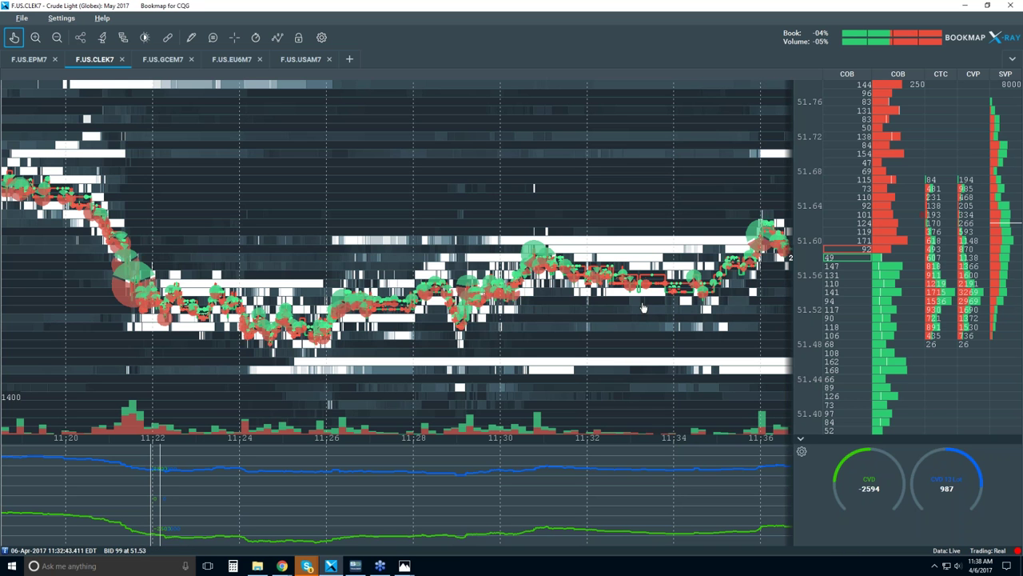
pyautogui.scroll(-3, 606, 307)
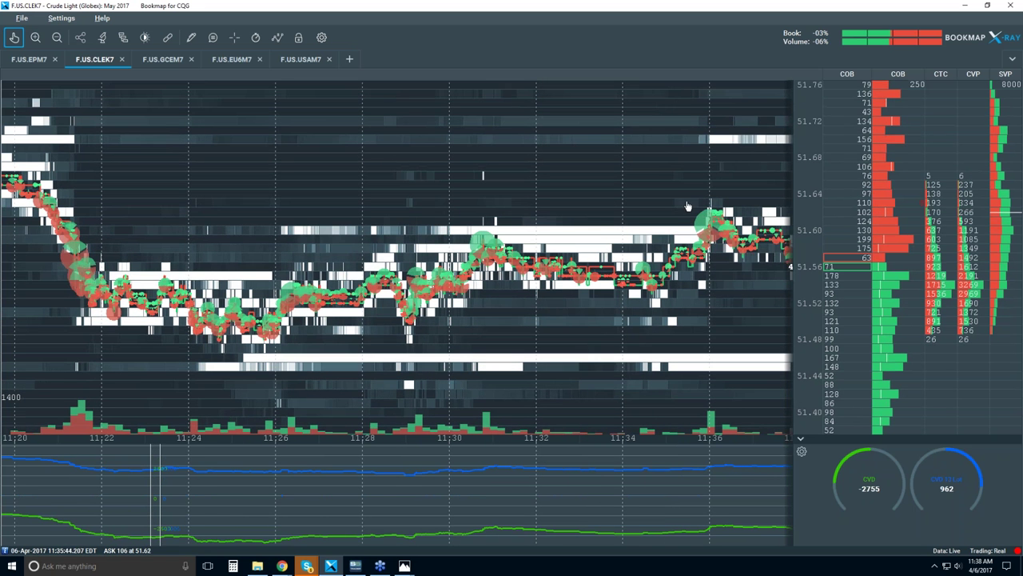
pyautogui.scroll(-5, 650, 332)
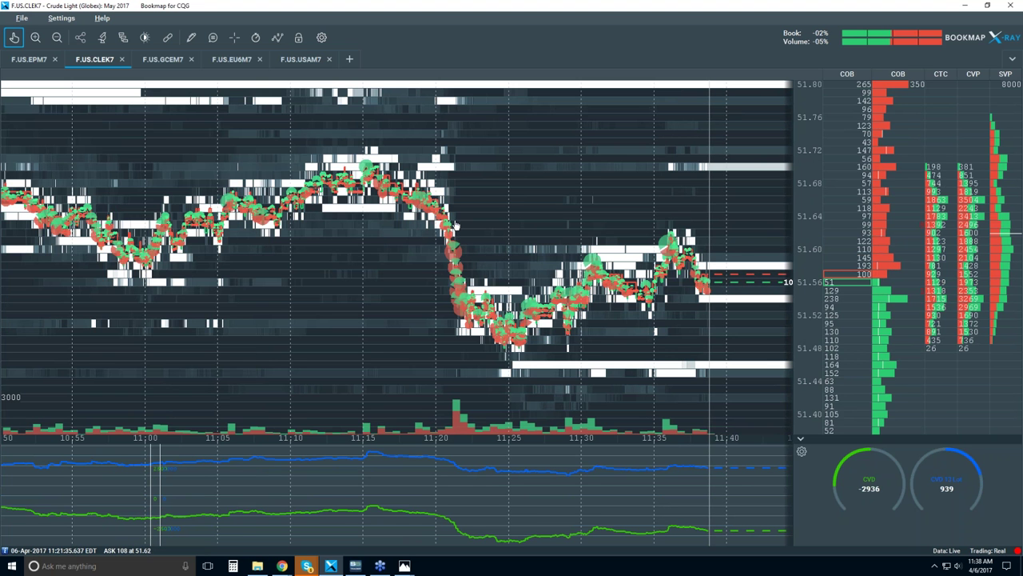
pyautogui.scroll(-2, 460, 230)
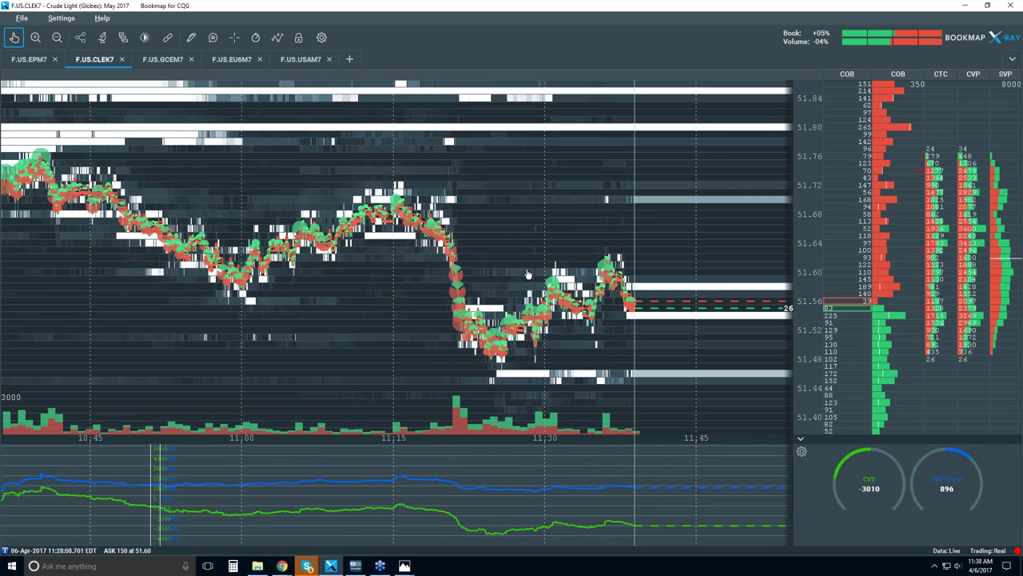
pyautogui.scroll(-4, 527, 275)
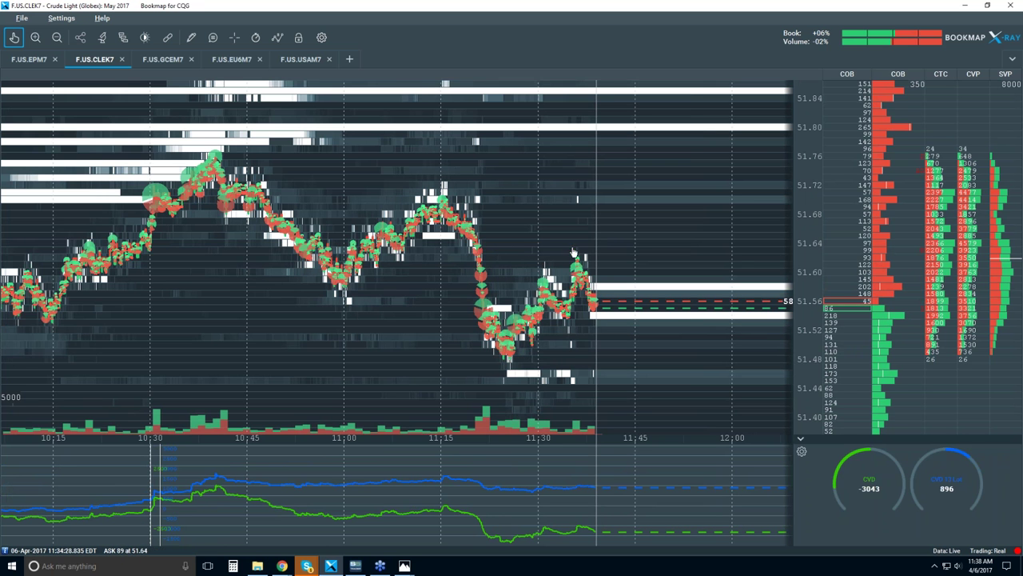
# Examine the price highs around 11:31 and 11:36 in detail, and return to the wider range starting near 11:05.
pyautogui.scroll(4, 581, 264)
pyautogui.scroll(8, 581, 264)
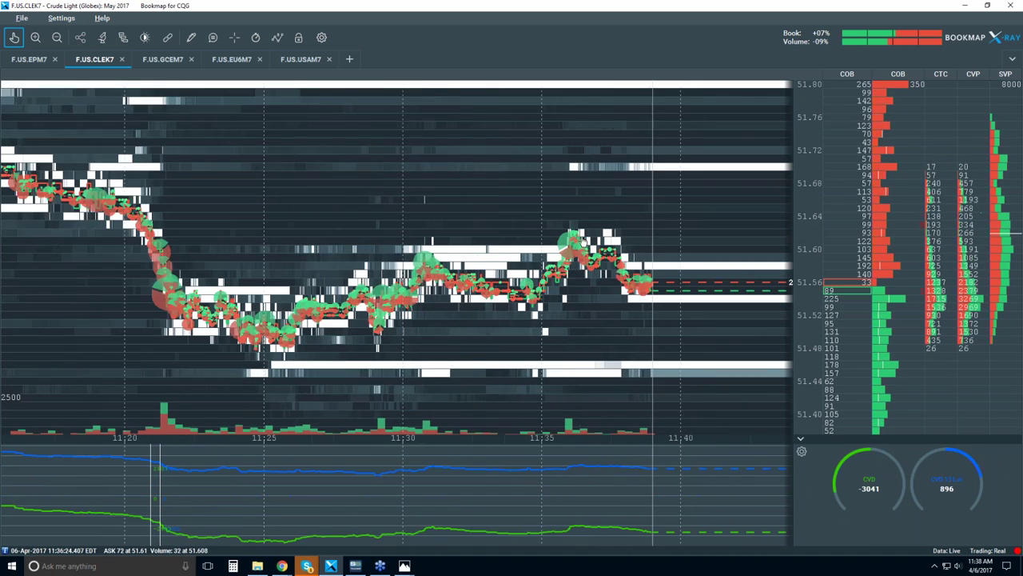
pyautogui.scroll(2, 572, 204)
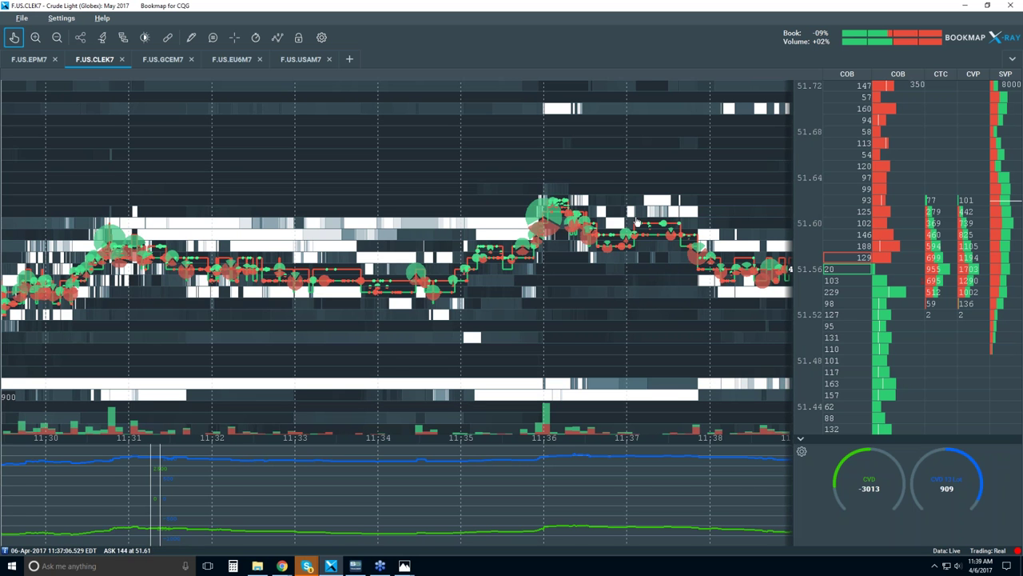
pyautogui.scroll(-8, 649, 220)
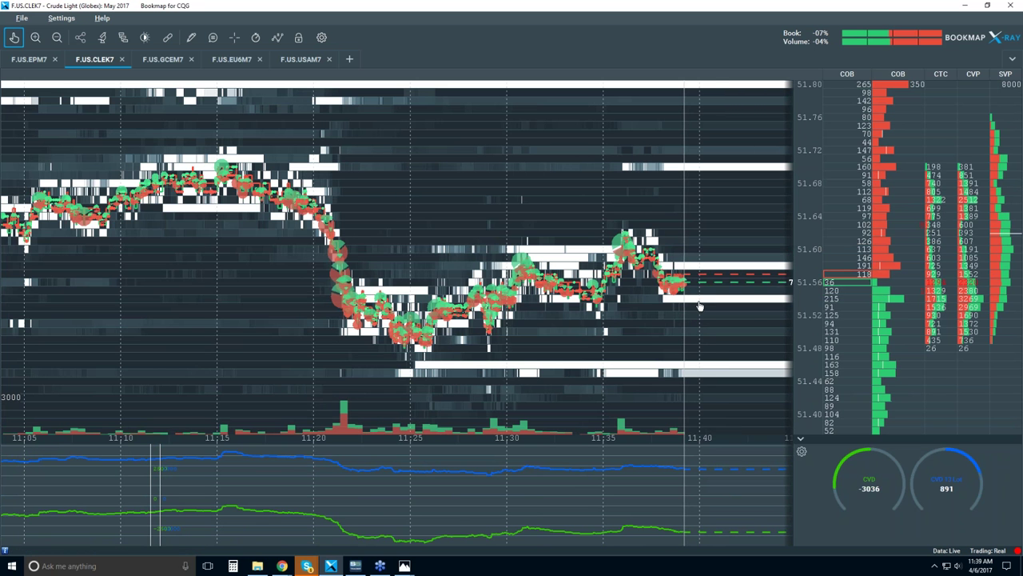
# Examine the pullback from the 11:36 high toward 51.55 against the resting bids, comparing it with the preceding sell-off.
pyautogui.scroll(3, 663, 248)
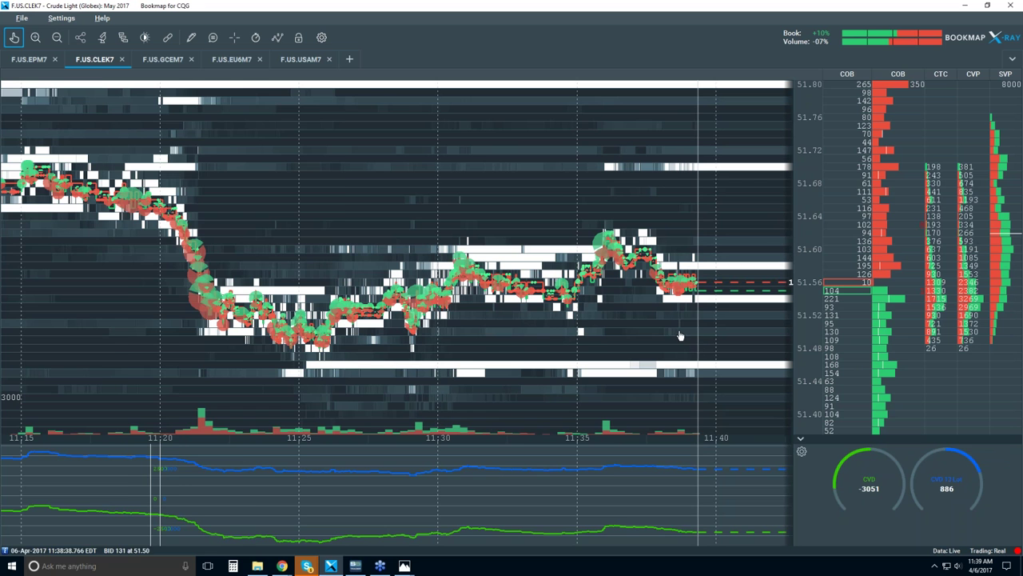
pyautogui.scroll(-2, 683, 285)
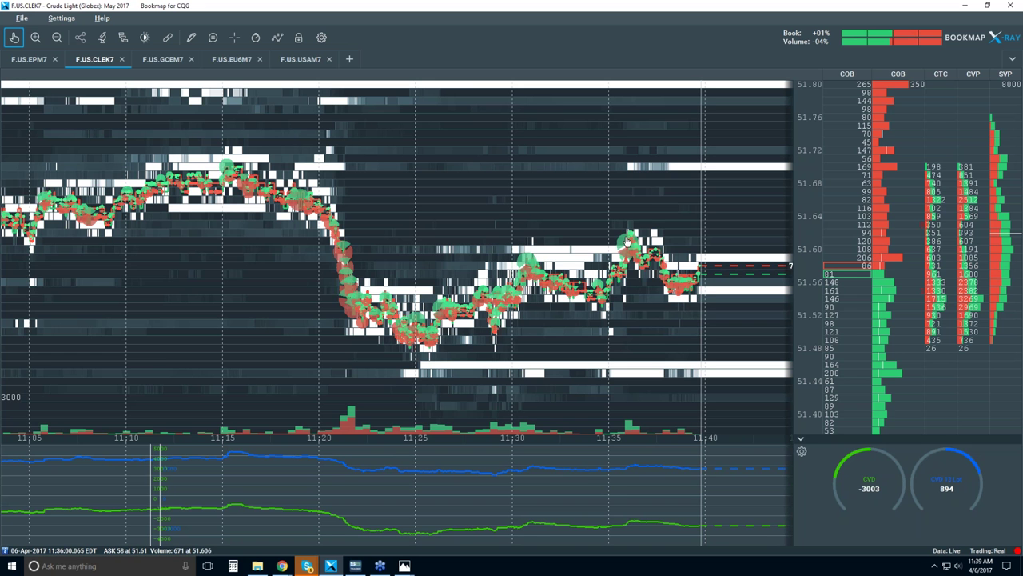
pyautogui.scroll(-2, 633, 244)
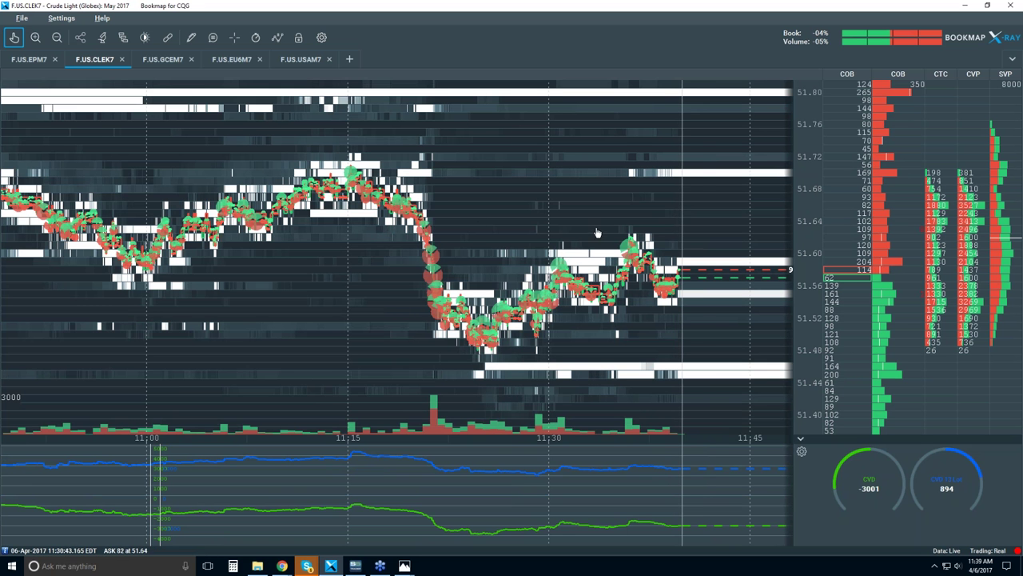
pyautogui.scroll(3, 637, 226)
pyautogui.scroll(2, 637, 226)
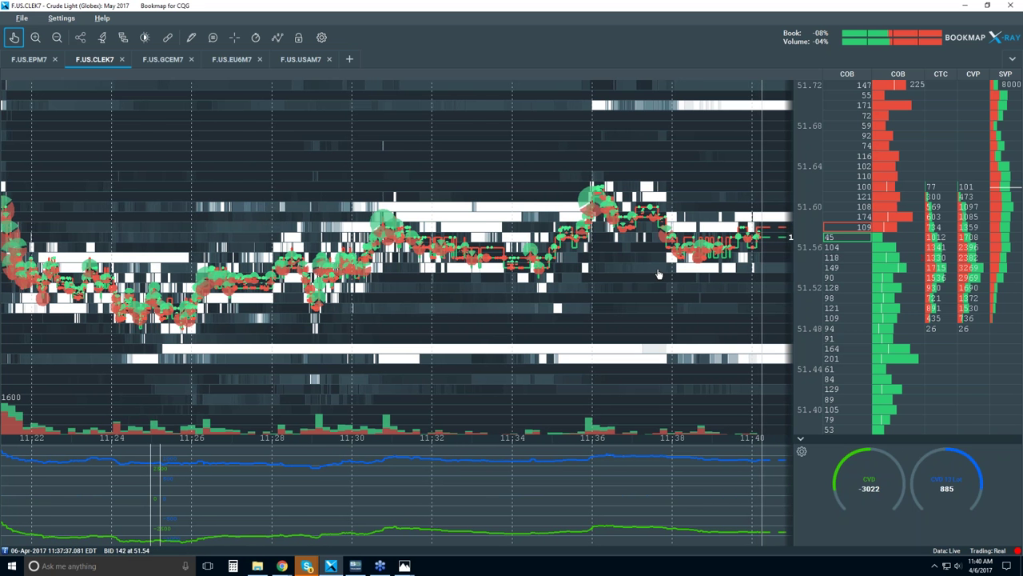
# Extend the crude oil chart's time range back to before 10:00 to review the session's broader price swings.
pyautogui.scroll(-1, 658, 274)
pyautogui.scroll(-1, 658, 274)
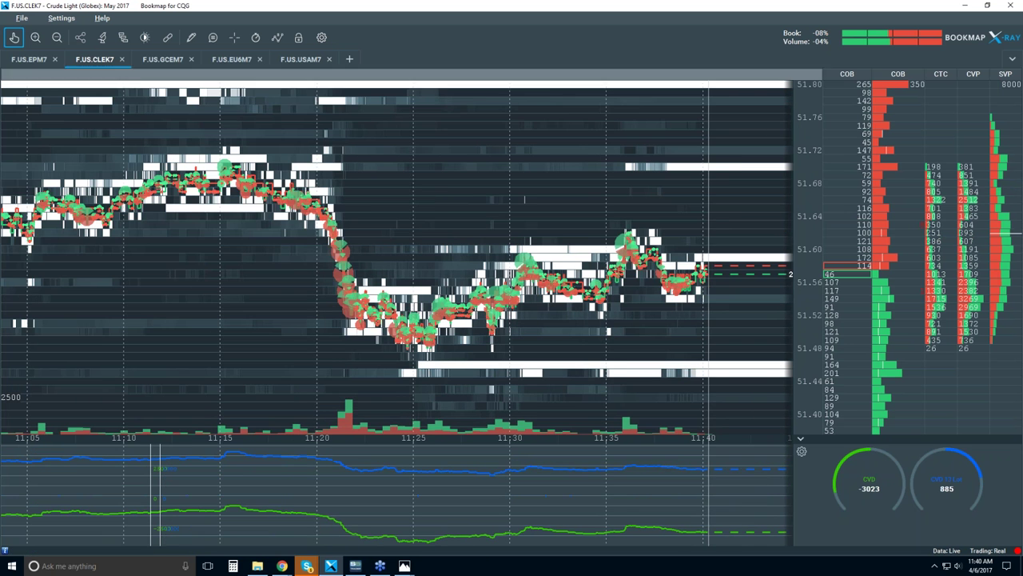
pyautogui.scroll(-1, 612, 163)
pyautogui.scroll(-3, 612, 163)
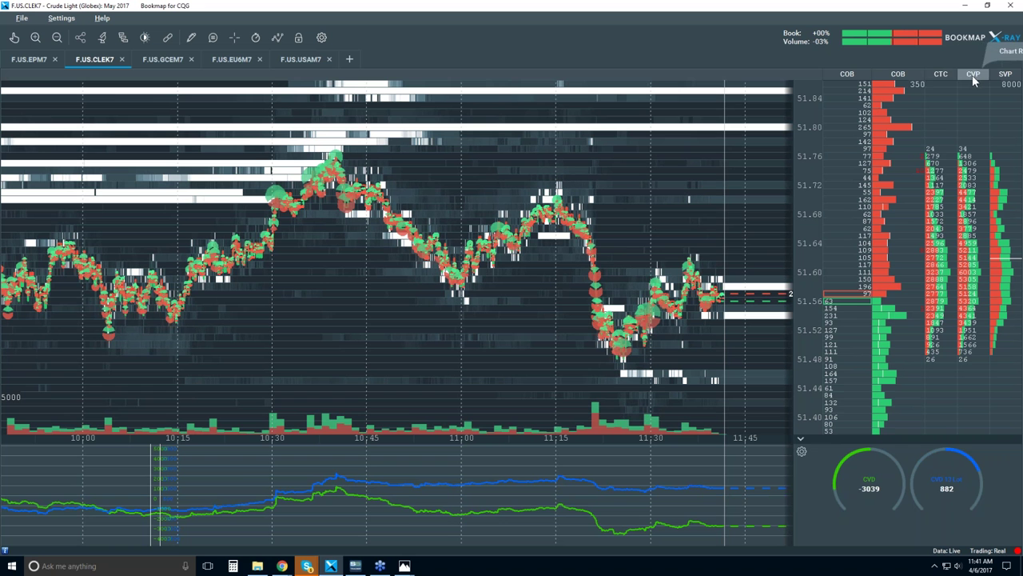
# Compare the highs between 10:30 and 10:40 with the CVD lines, and return to the wider range starting before 10:00.
pyautogui.click(13, 38)
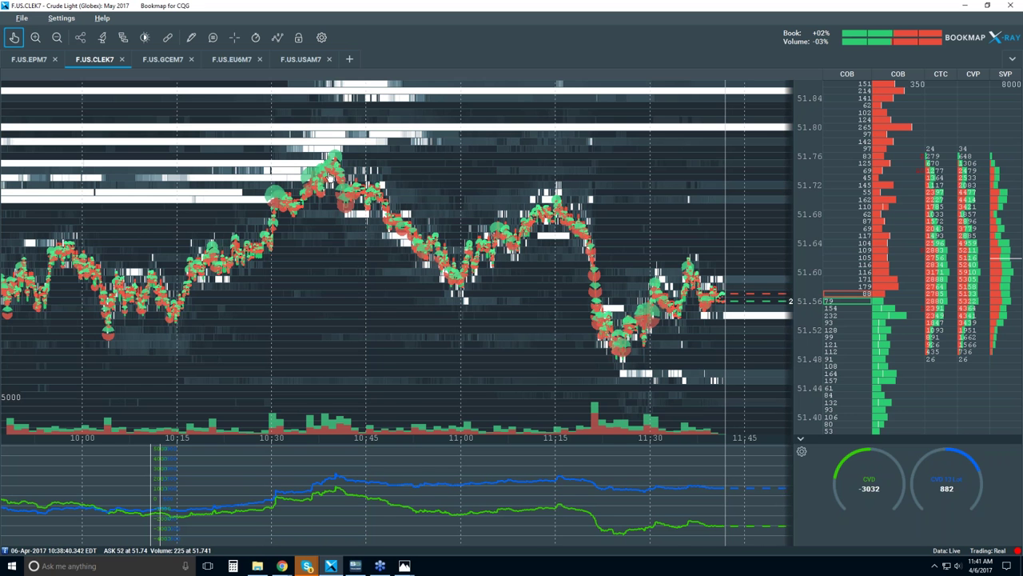
pyautogui.scroll(5, 330, 178)
pyautogui.scroll(-3, 409, 186)
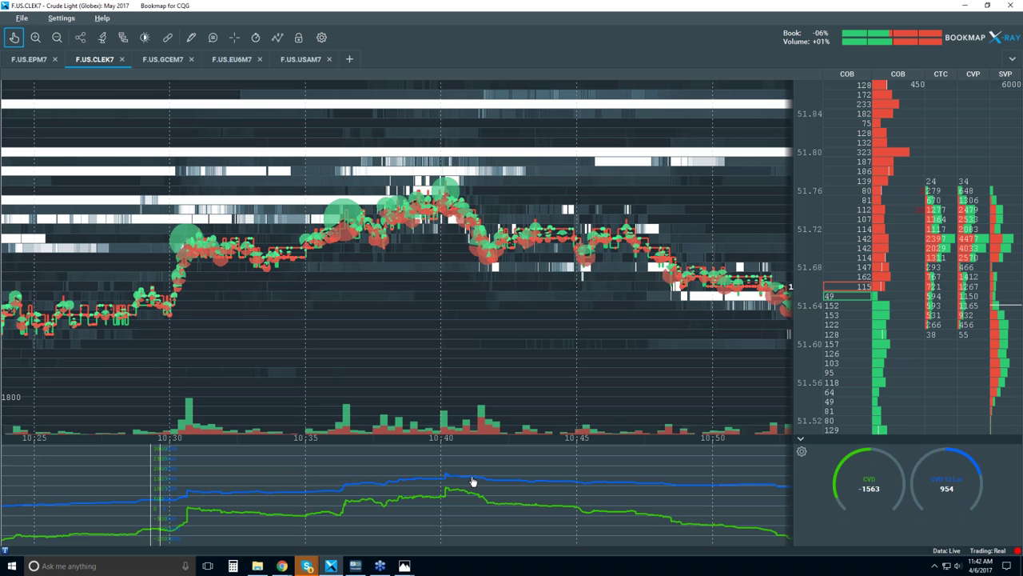
pyautogui.click(13, 39)
pyautogui.scroll(-5, 455, 210)
pyautogui.scroll(-2, 458, 214)
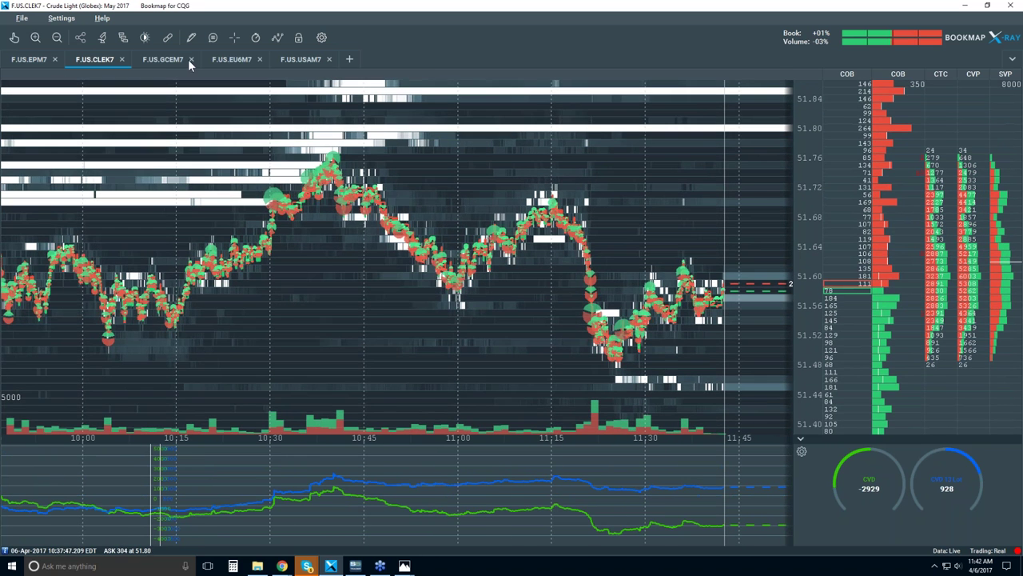